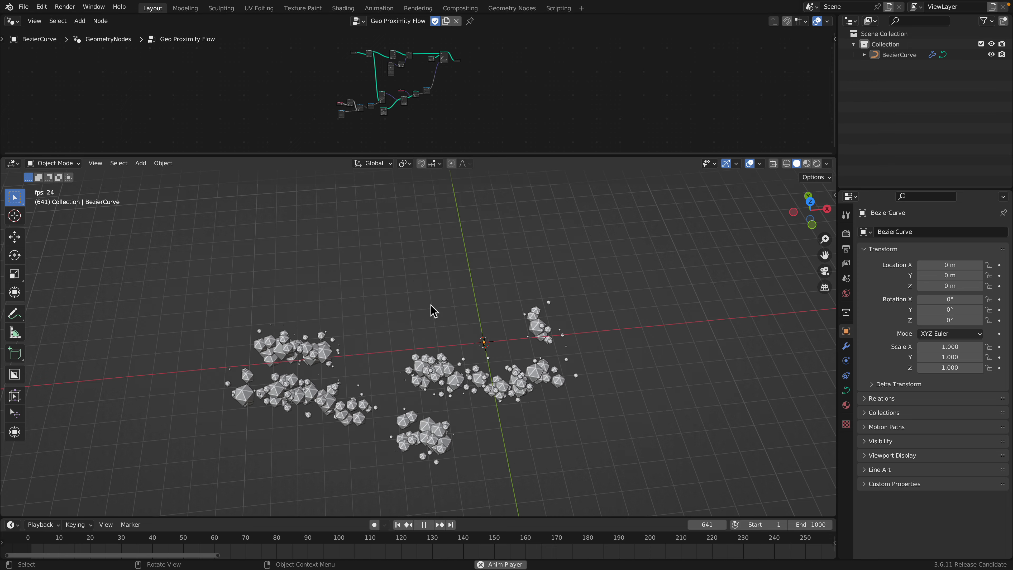
Add four long, roughly vertical freehand strokes to BezierCurve in Edit Mode, beside the existing splines, and return to Object Mode
scroll(420, 304, down, 2)
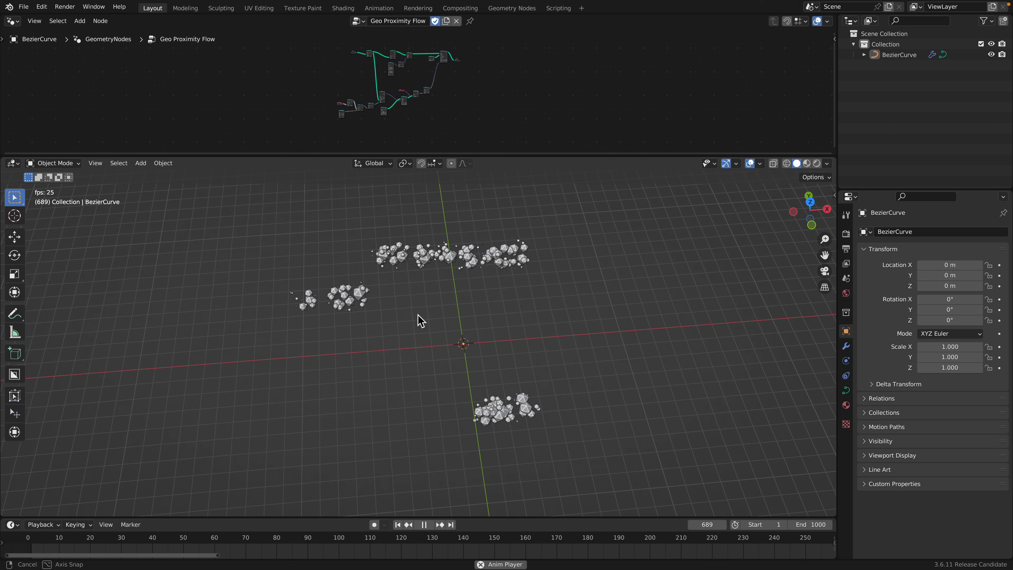
click(376, 295)
shift+middle_drag(418, 298, 382, 299)
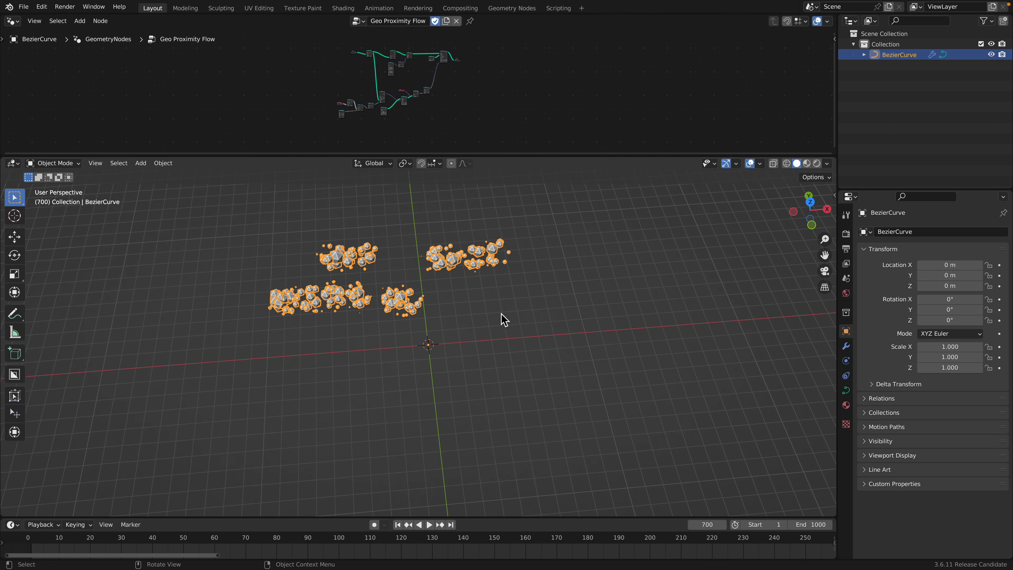
scroll(431, 315, up, 1)
key(Tab)
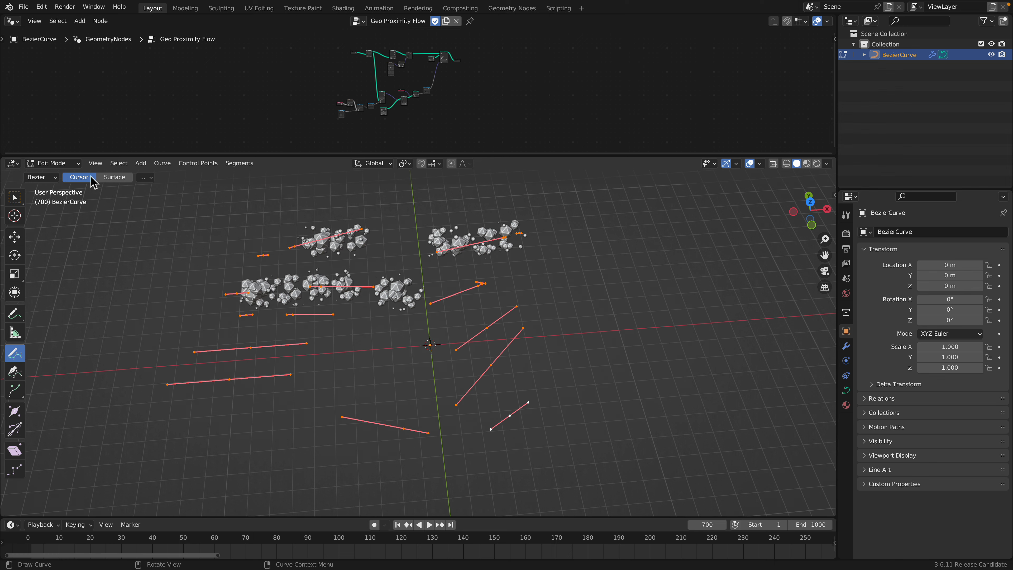
scroll(432, 351, down, 2)
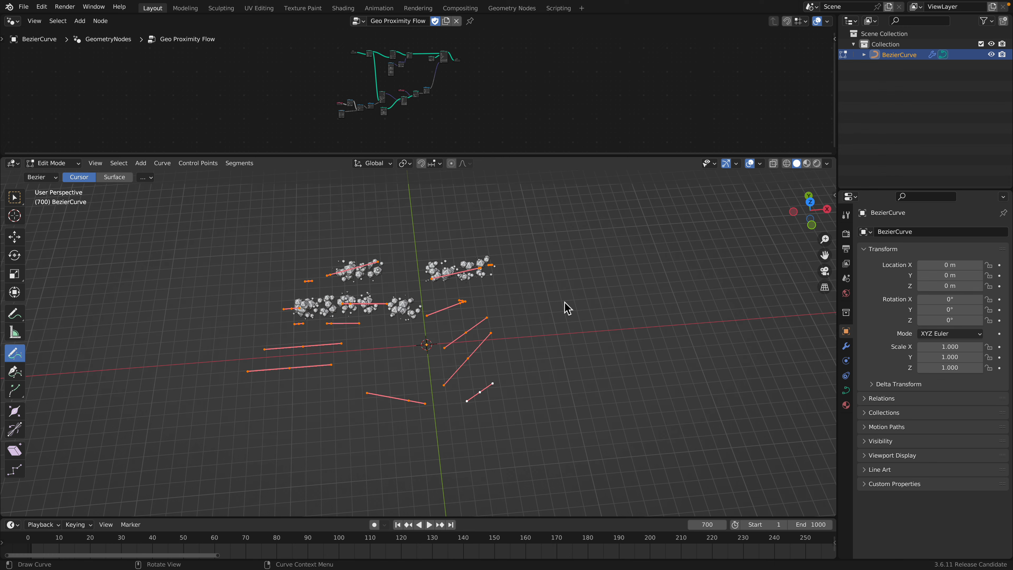
drag(571, 259, 560, 402)
mouse_move(607, 274)
mouse_down()
mouse_move(607, 364)
mouse_move(589, 416)
mouse_up()
drag(687, 278, 643, 403)
drag(745, 283, 669, 414)
shift+middle_drag(631, 360, 534, 364)
key(Tab)
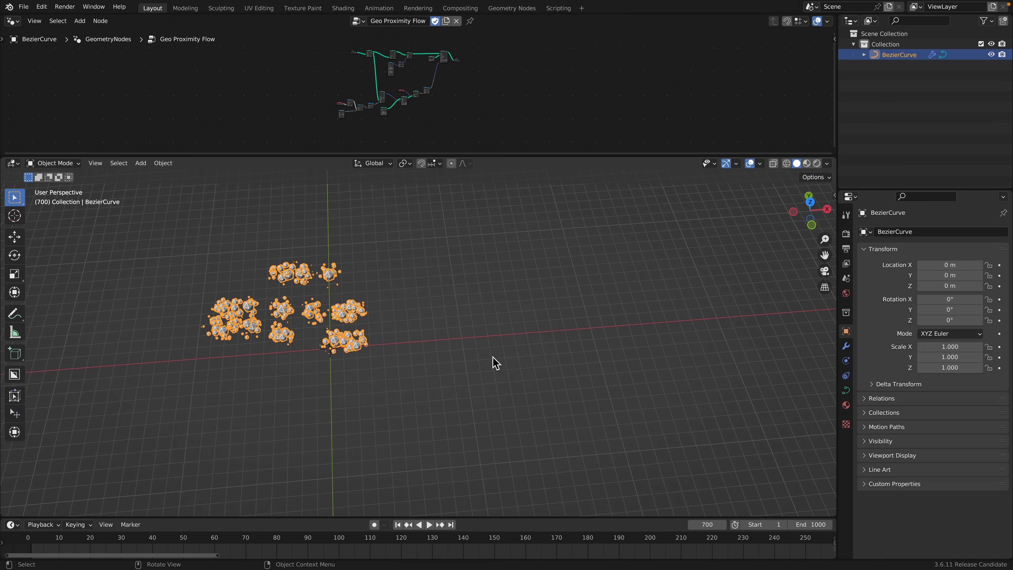
Play and pause the animation to examine how the instances flow along the drawn strokes
key(space)
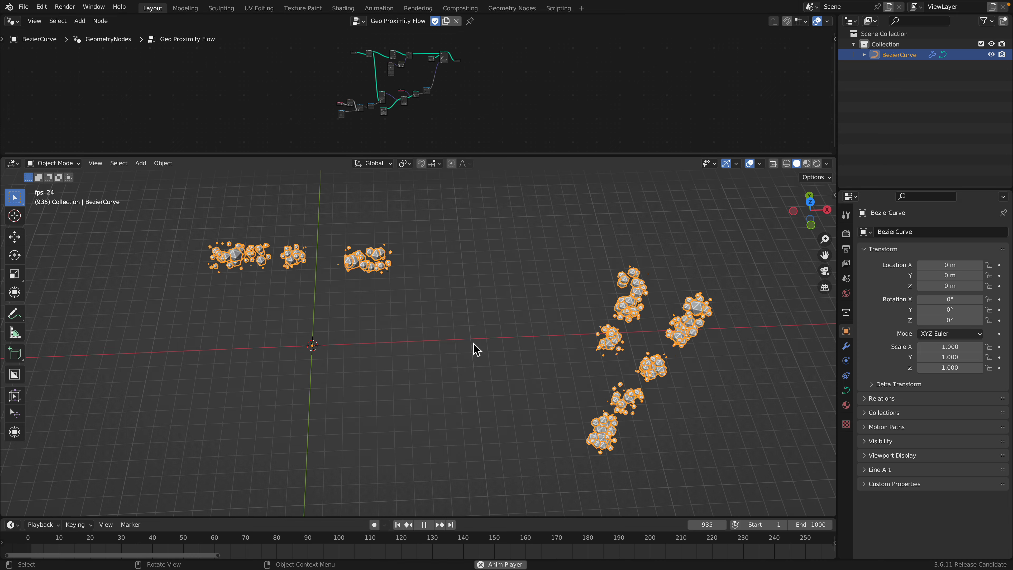
key(space)
key(space)
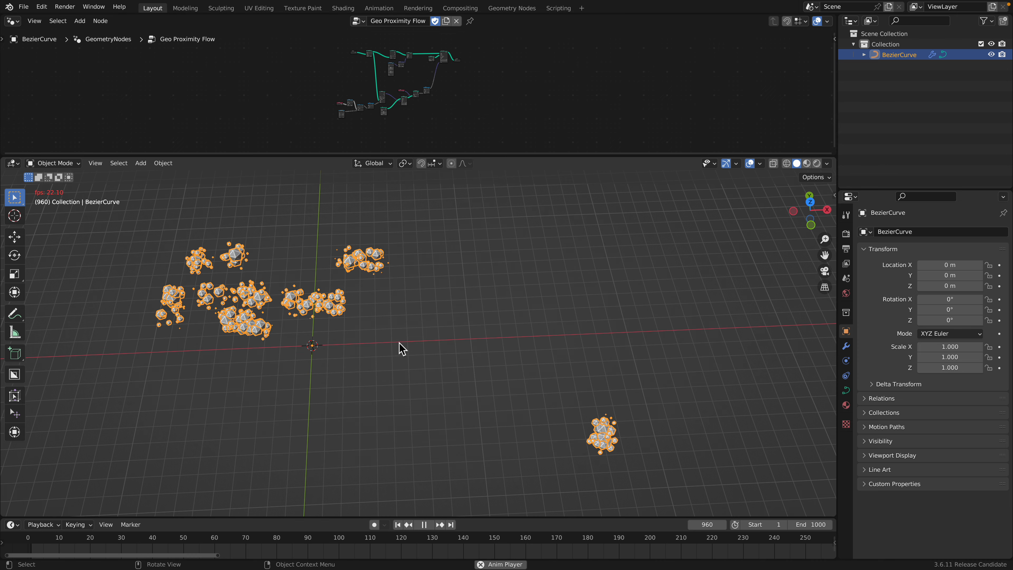
key(space)
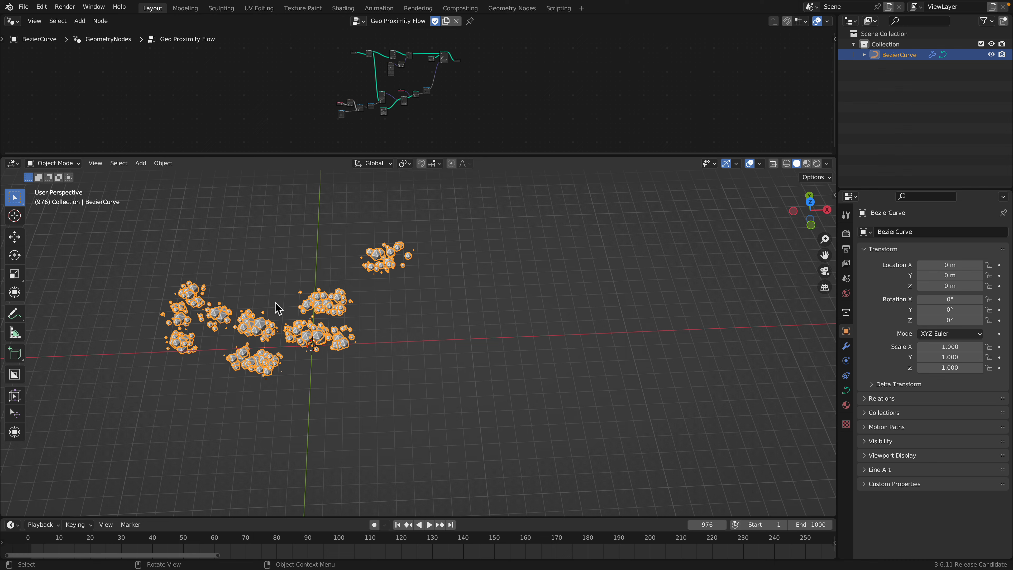
key(space)
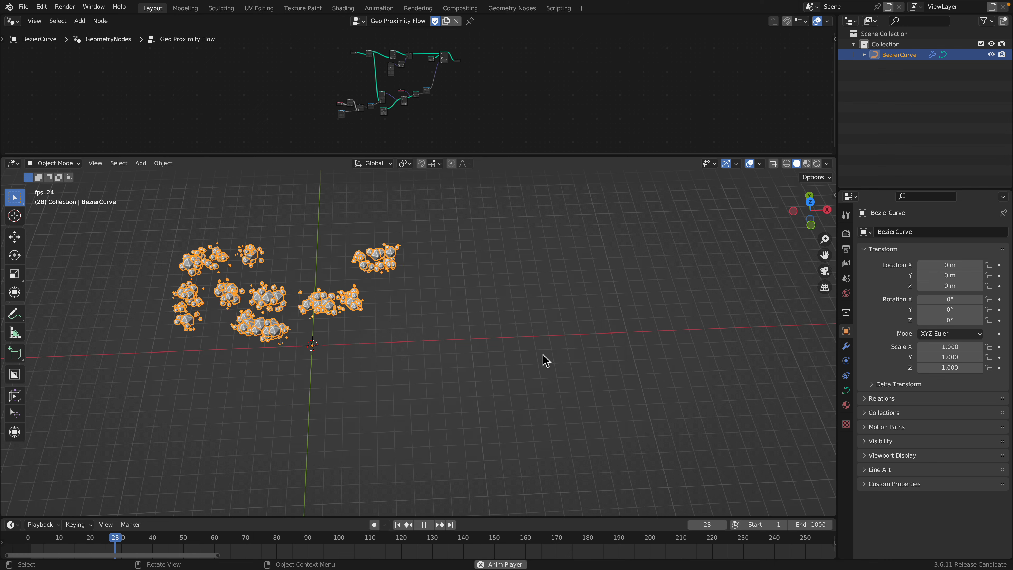
key(space)
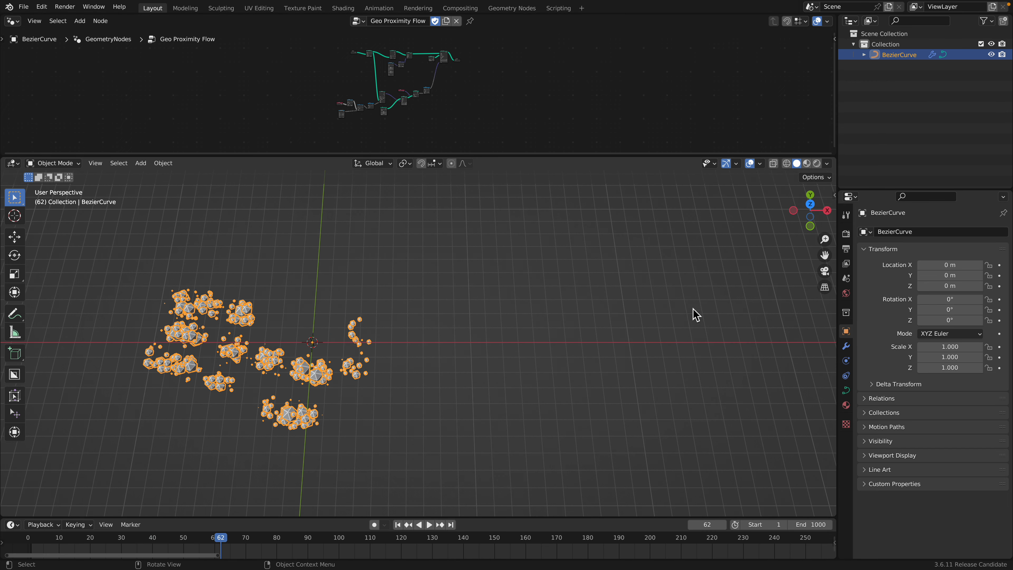
Switch to the top view and delete all splines of BezierCurve in Edit Mode
click(809, 204)
key(Tab)
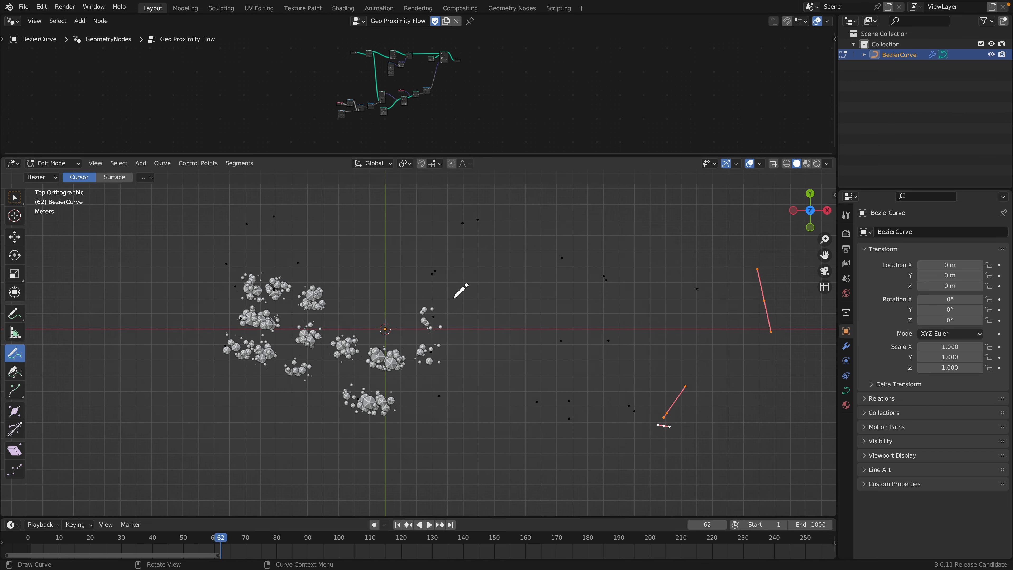
scroll(454, 299, down, 2)
key(a)
key(x)
click(452, 298)
Draw four long, roughly horizontal freehand strokes in BezierCurve, one below the other, and return to Object Mode
mouse_move(367, 297)
mouse_down()
mouse_move(357, 349)
mouse_move(410, 298)
mouse_move(377, 268)
mouse_up()
key(ctrl+z)
drag(256, 250, 498, 236)
drag(279, 298, 473, 304)
drag(256, 337, 472, 360)
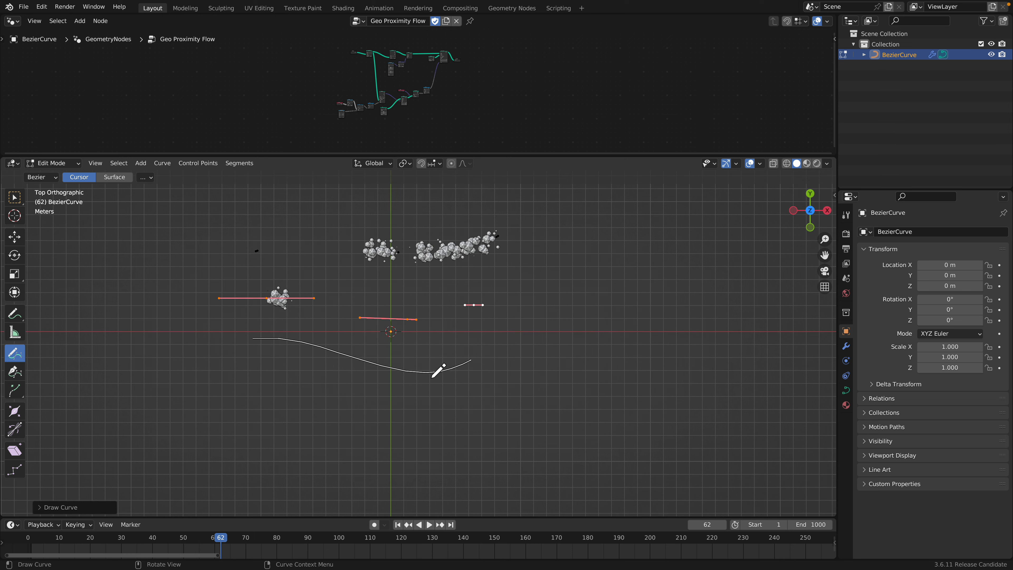
drag(207, 387, 464, 446)
key(Tab)
Play the animation with the curve deselected to check the flow along the four strokes, and pause it
key(space)
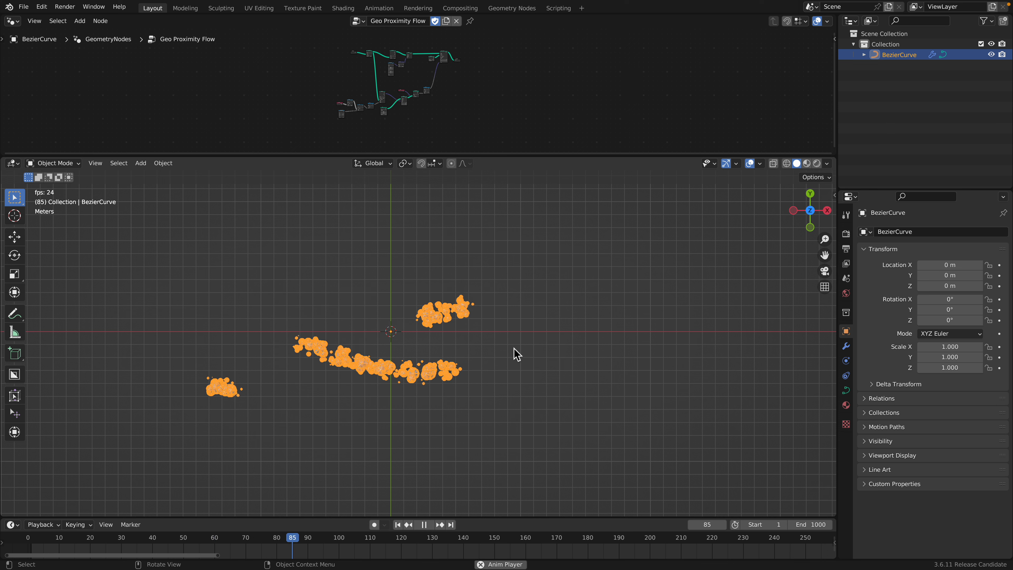
click(551, 341)
key(space)
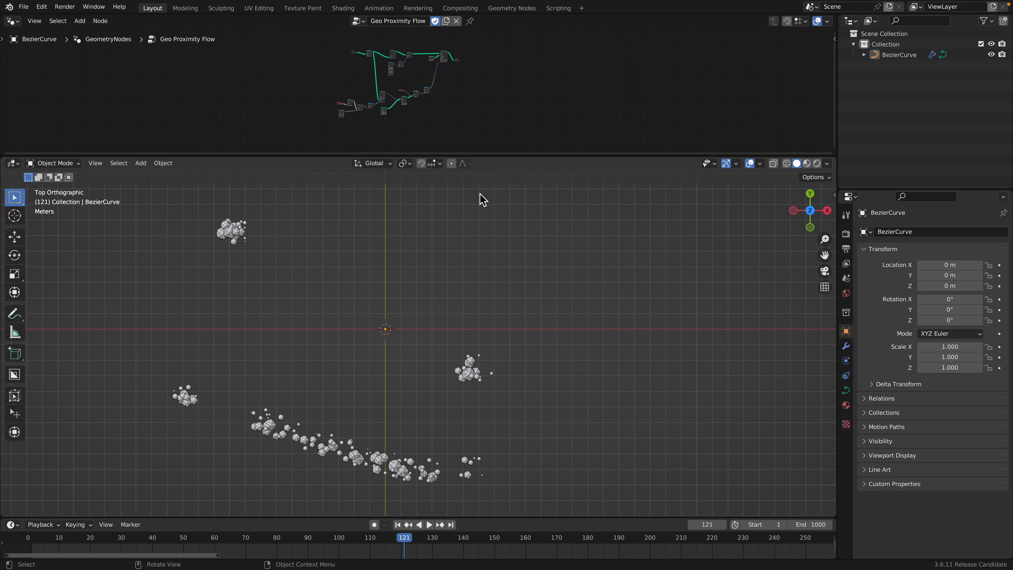
Enlarge the node editor to show the whole Geo Proximity Flow tree and save the file
drag(483, 159, 492, 335)
scroll(384, 222, up, 3)
key(ctrl+s)
scroll(375, 175, up, 4)
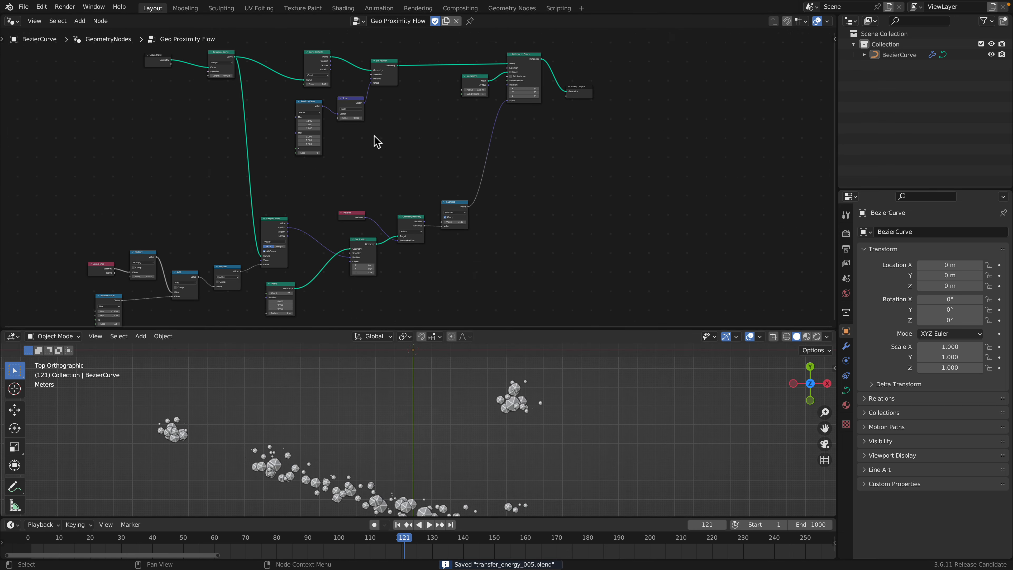
Examine the Geometry Proximity node and its links to the Position, Set Position and Subtract nodes
middle_drag(375, 140, 410, 170)
scroll(412, 176, up, 7)
scroll(423, 140, up, 5)
middle_drag(406, 248, 398, 134)
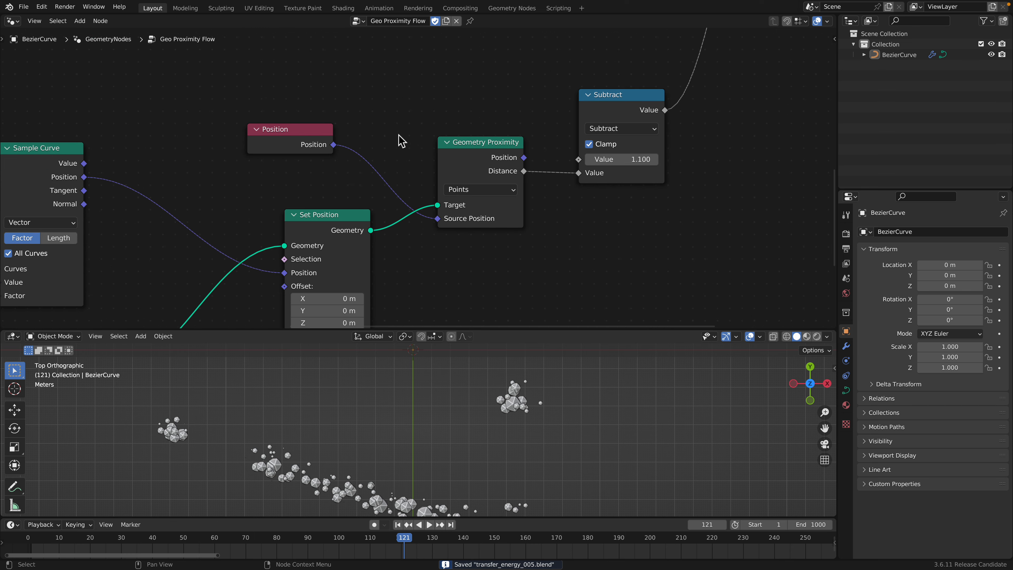
drag(490, 149, 492, 137)
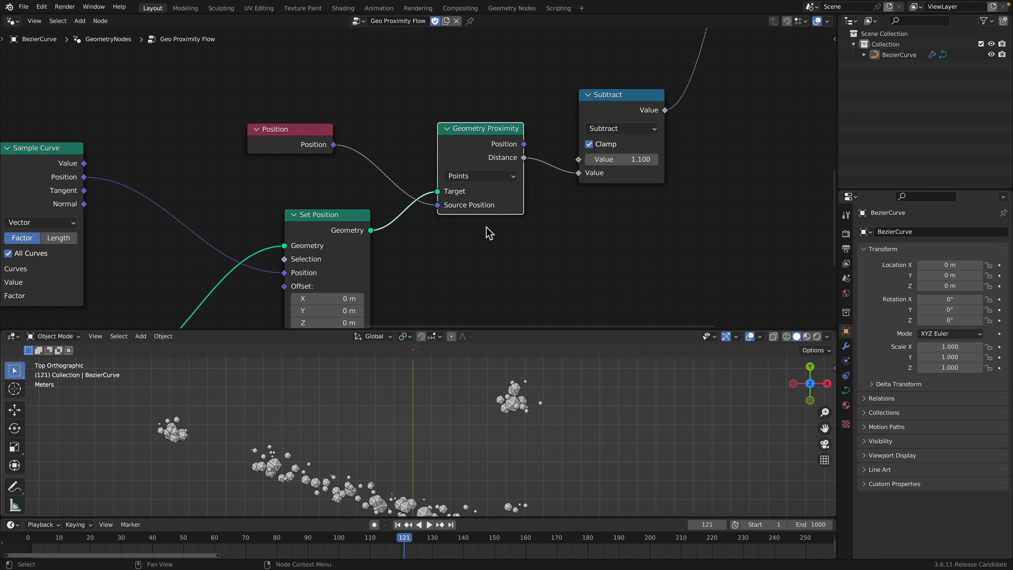
scroll(503, 171, down, 5)
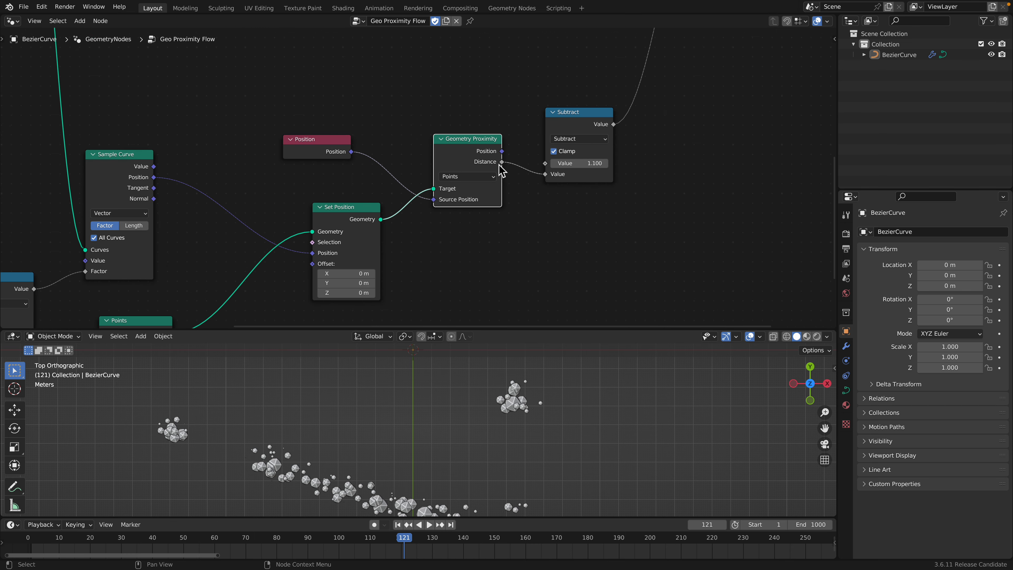
scroll(458, 134, down, 1)
middle_drag(465, 126, 523, 139)
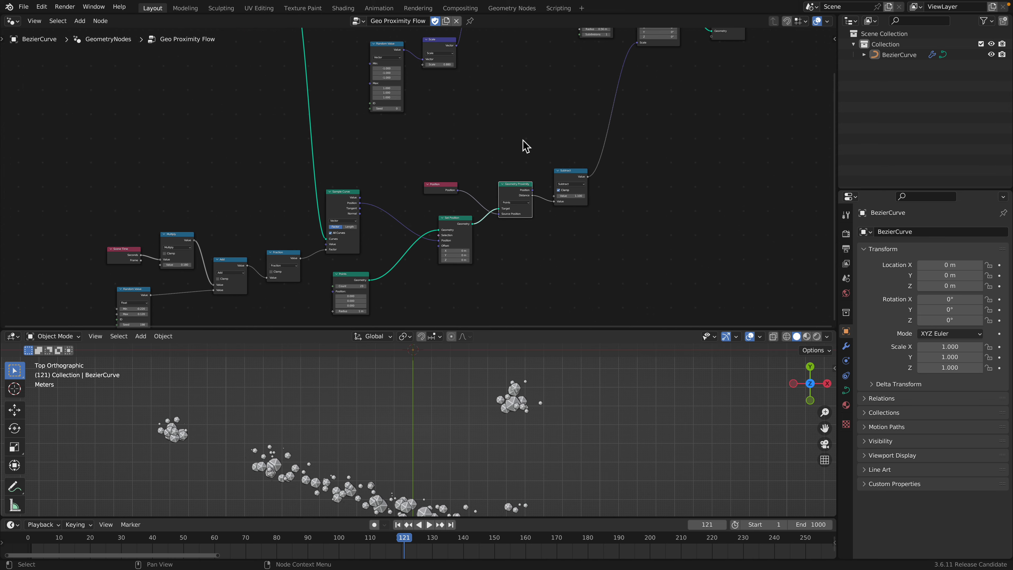
Switch to Safari, read the Geometry Proximity Node manual page through its examples, and return to Blender
key(ctrl+Left)
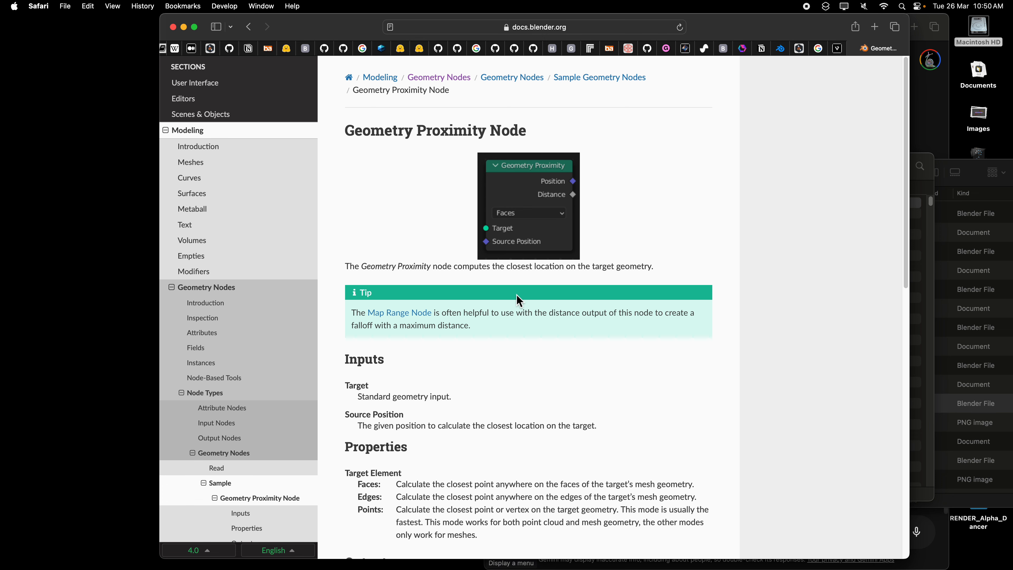
scroll(522, 312, down, 1)
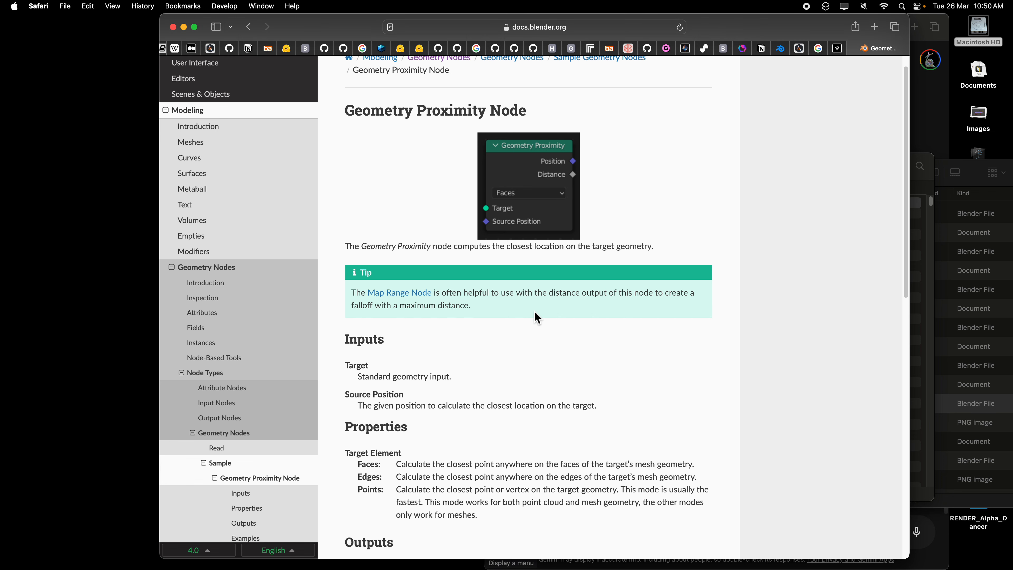
scroll(546, 331, down, 3)
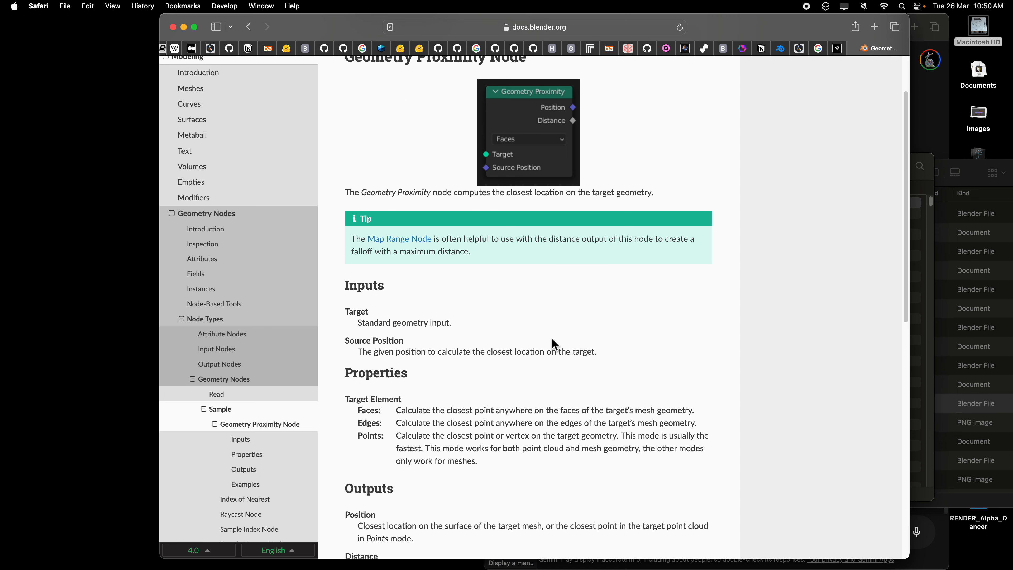
scroll(555, 344, down, 20)
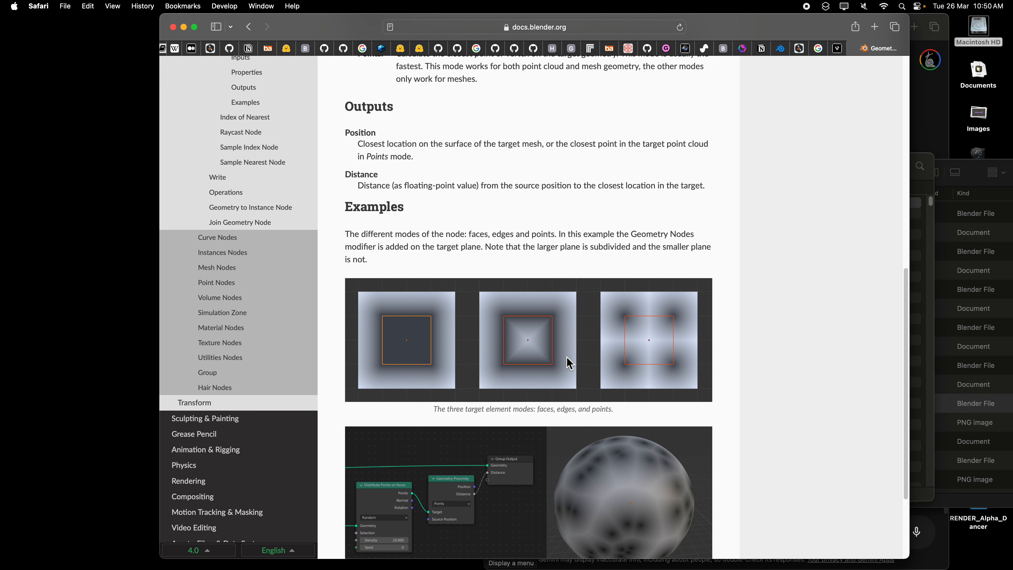
scroll(620, 345, down, 4)
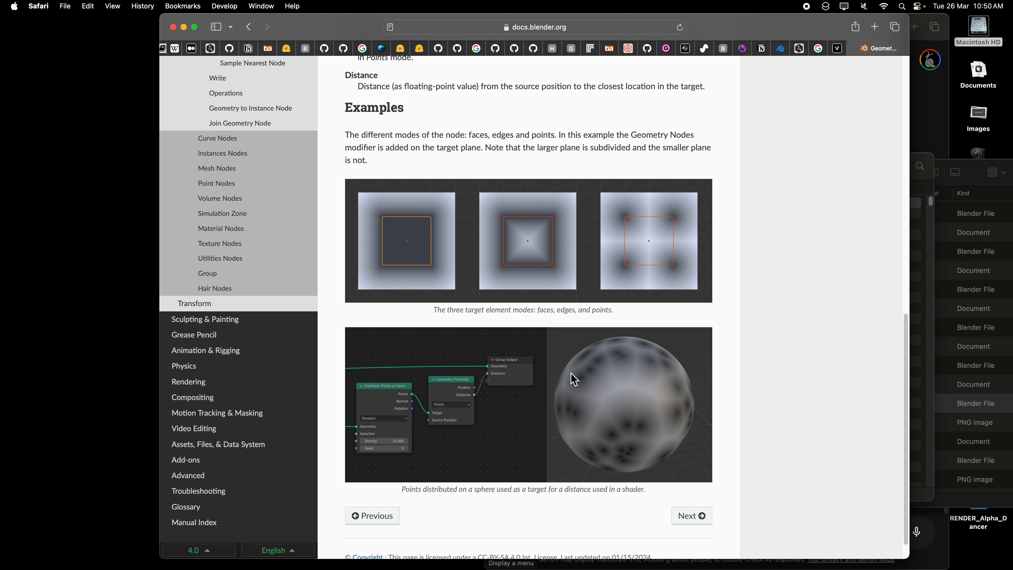
scroll(520, 292, up, 20)
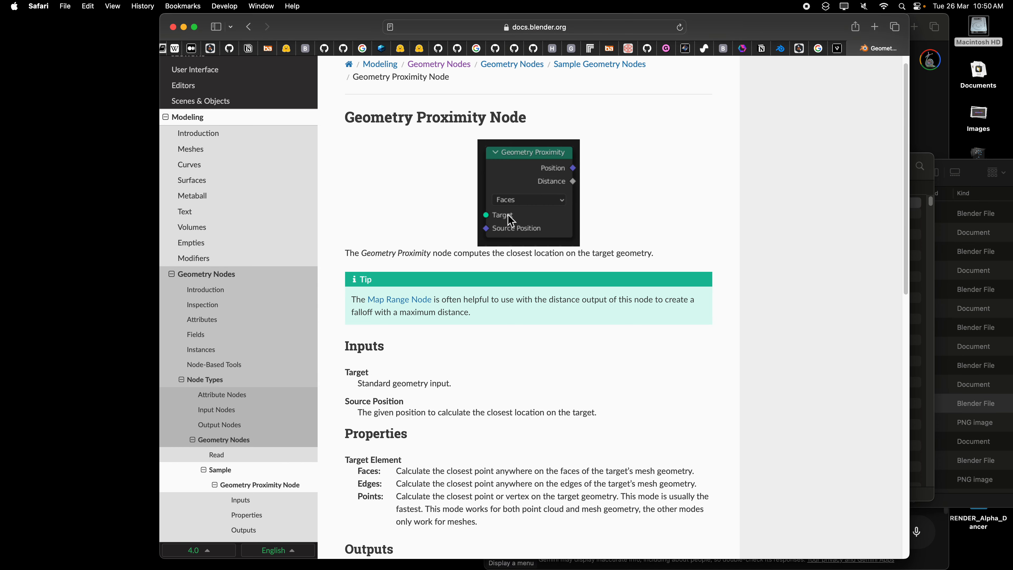
scroll(518, 219, down, 1)
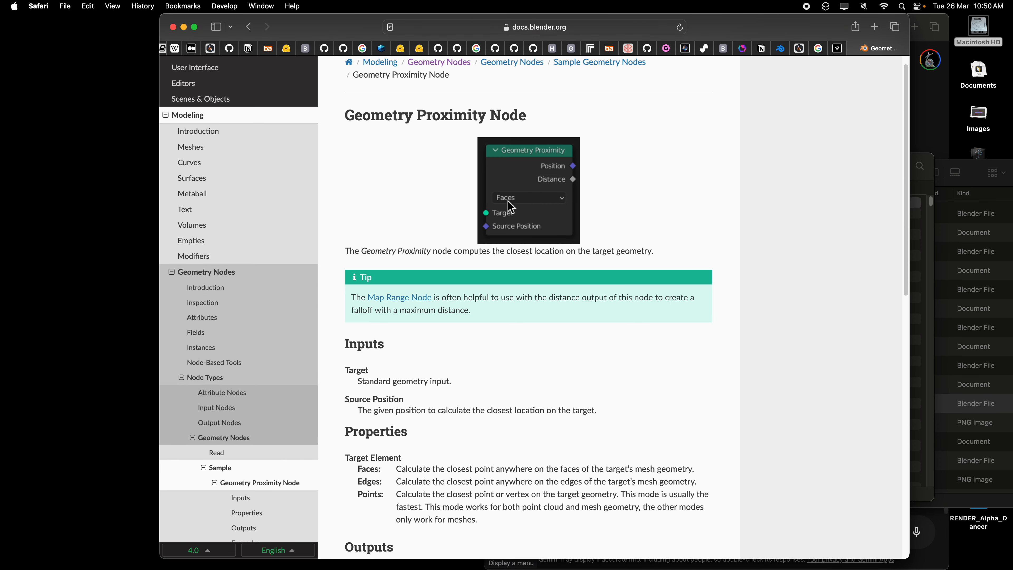
key(ctrl+Right)
Keep Geometry Proximity's target element at Points and rearrange the nodes, with Position directly beneath it and Set Position higher
scroll(506, 260, up, 5)
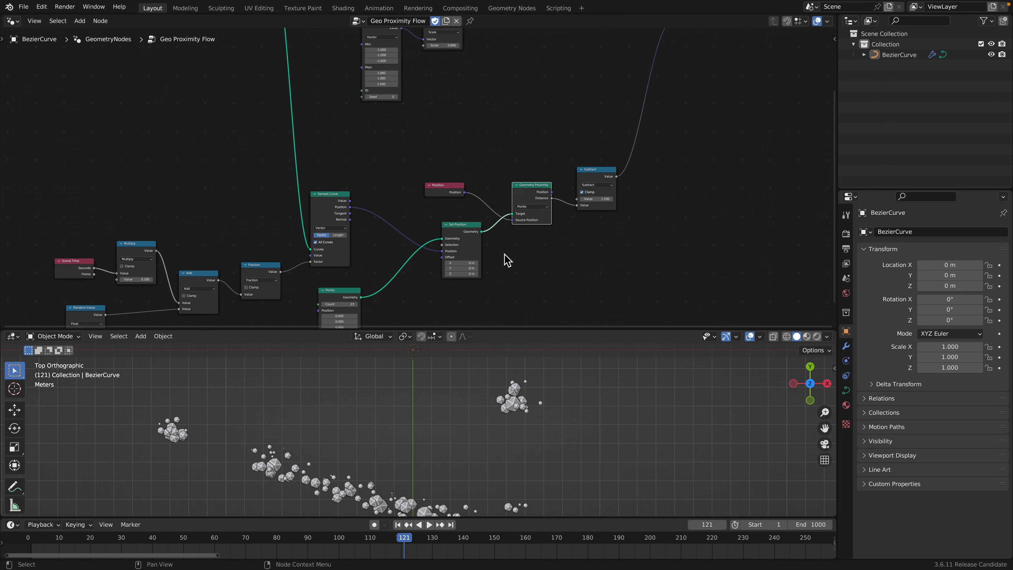
click(615, 231)
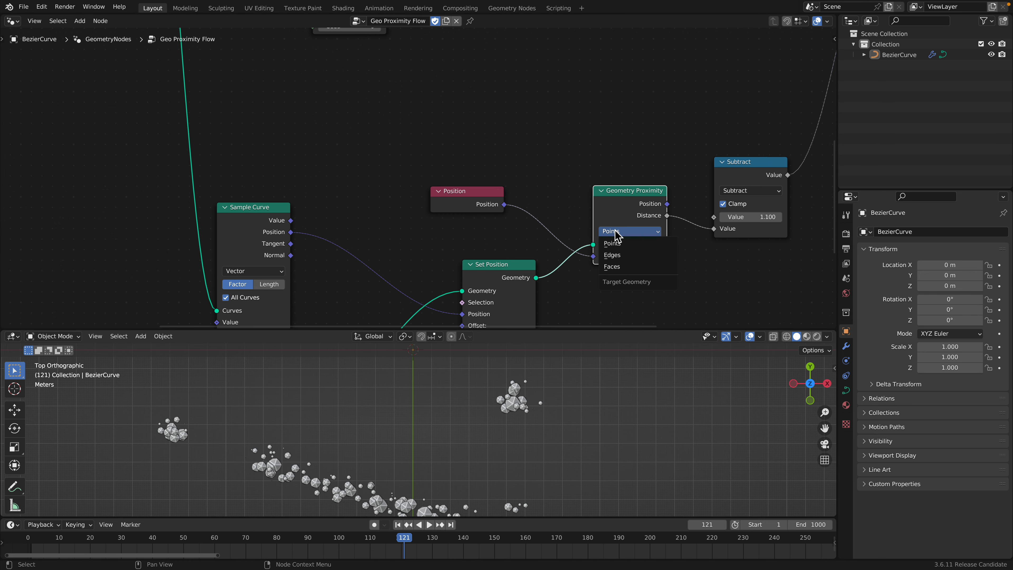
click(626, 243)
drag(624, 199, 616, 184)
drag(482, 200, 629, 297)
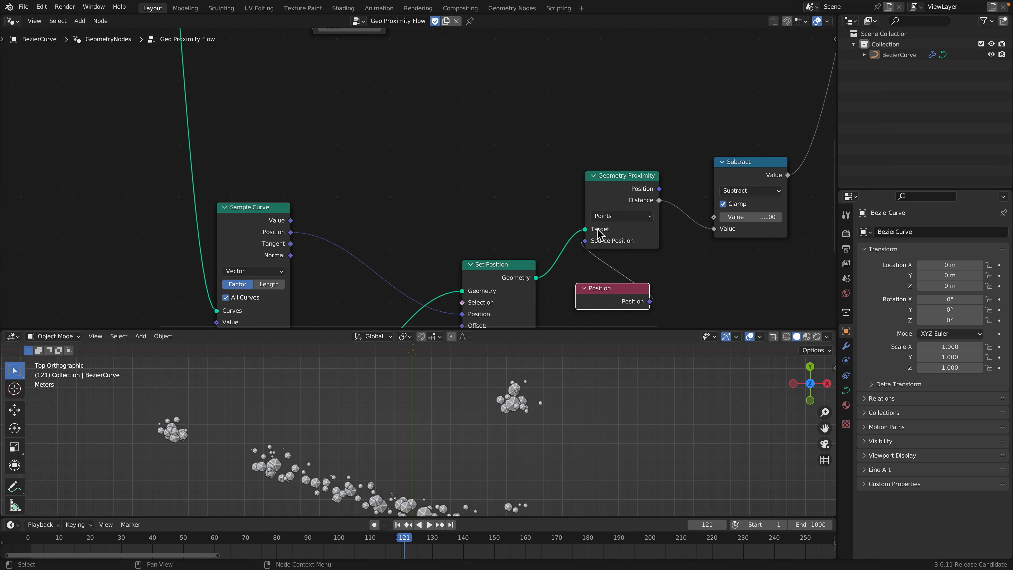
drag(517, 257, 519, 227)
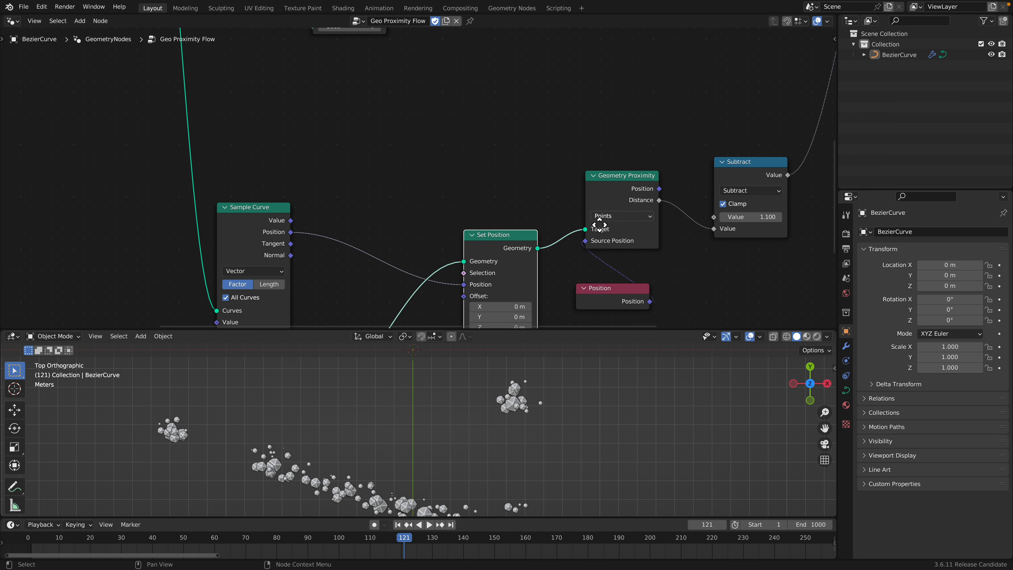
middle_drag(599, 224, 578, 190)
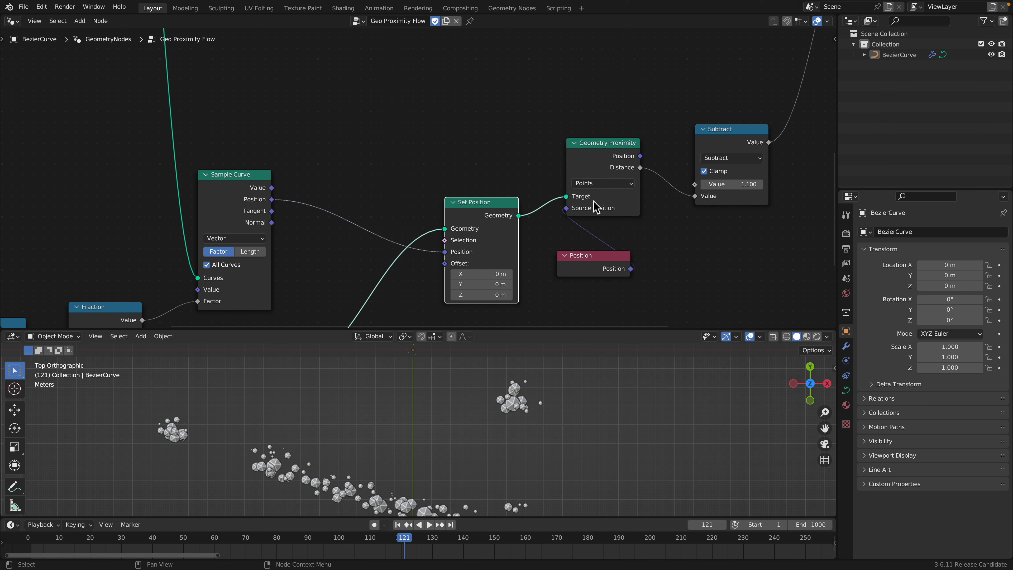
middle_drag(532, 183, 521, 137)
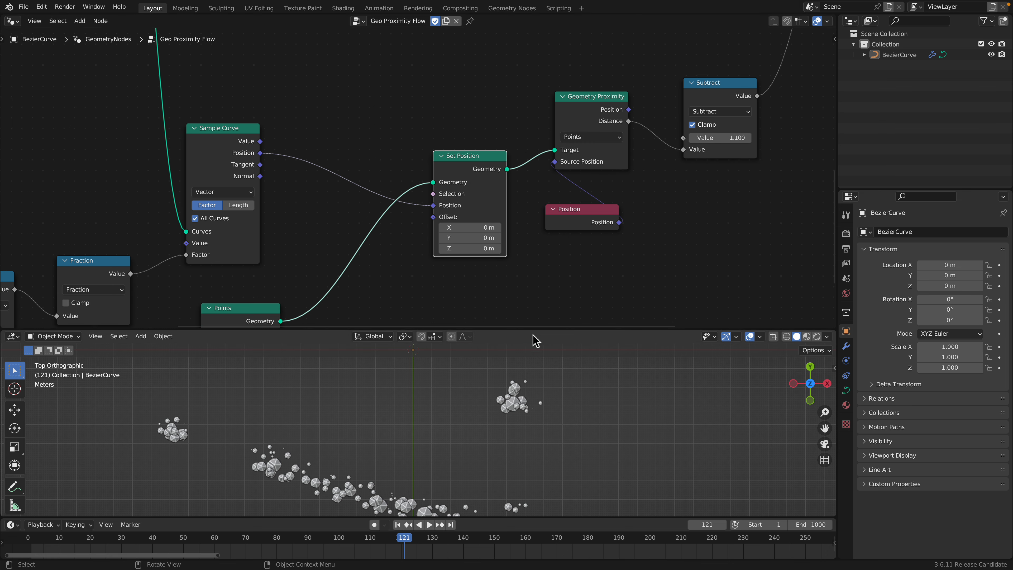
Enlarge the 3D viewport slightly and move the Subtract node up, above the level of Geometry Proximity
drag(535, 331, 539, 308)
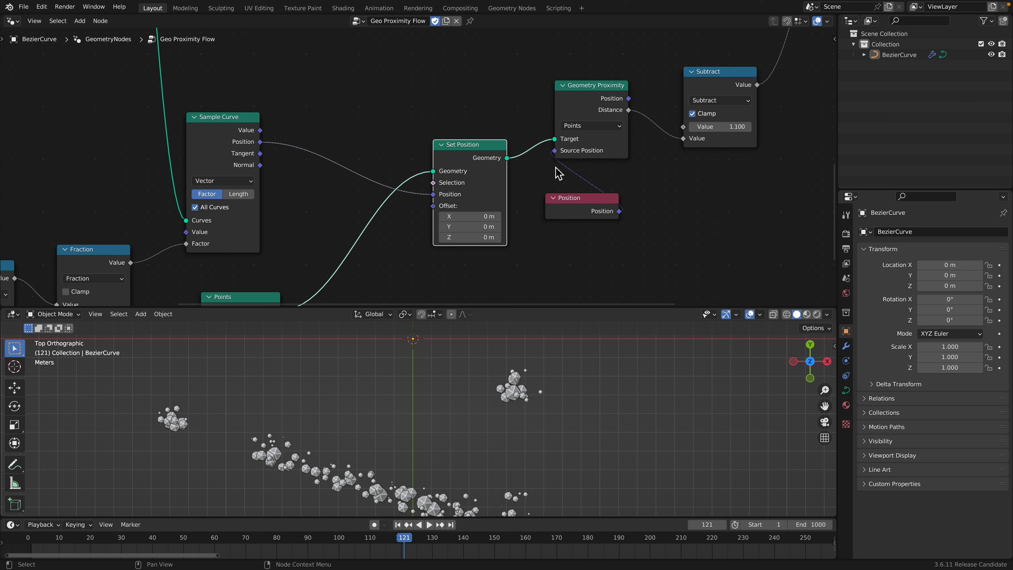
drag(583, 105, 583, 106)
middle_drag(592, 84, 533, 129)
drag(635, 132, 631, 99)
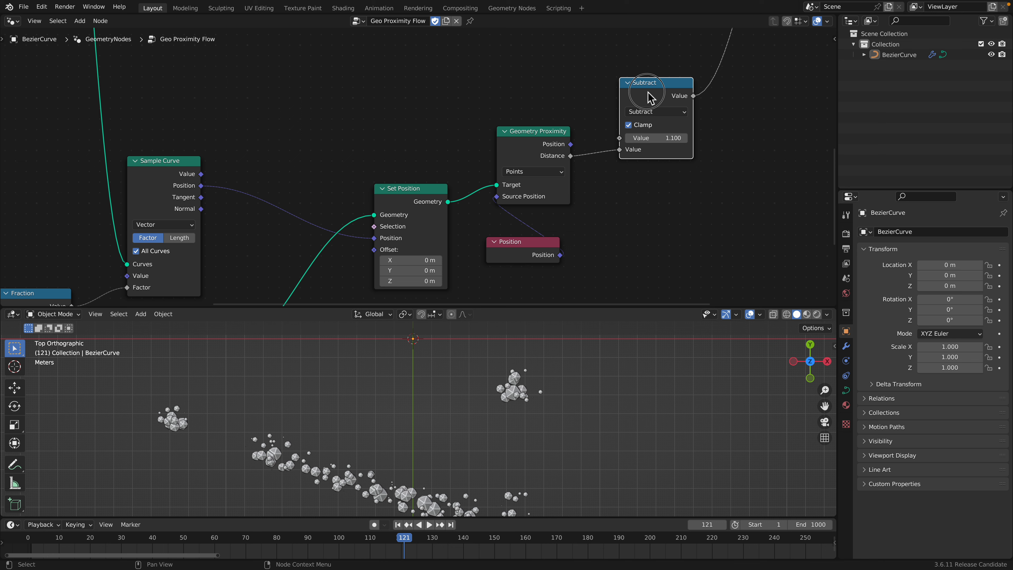
drag(647, 97, 651, 90)
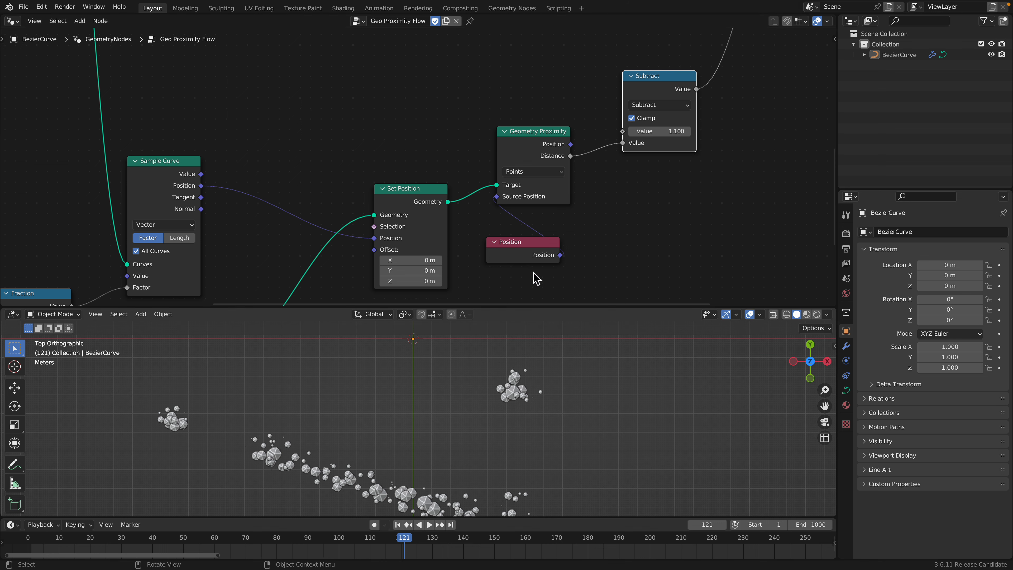
Enlarge the 3D viewport and play the animation from frame 121 to preview the scaled instances flowing along the curves
middle_drag(631, 167, 578, 212)
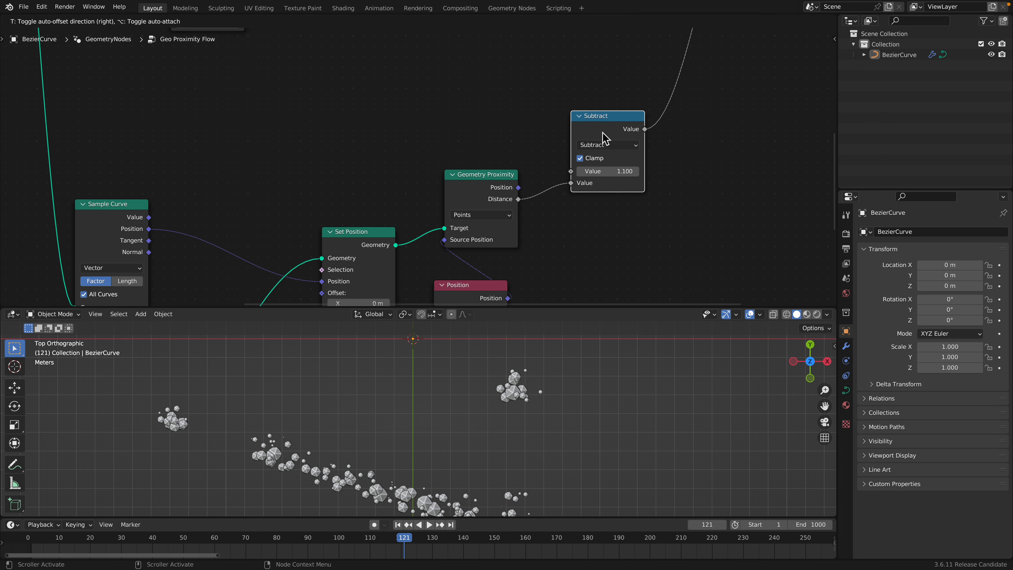
middle_drag(583, 147, 538, 287)
drag(539, 307, 536, 255)
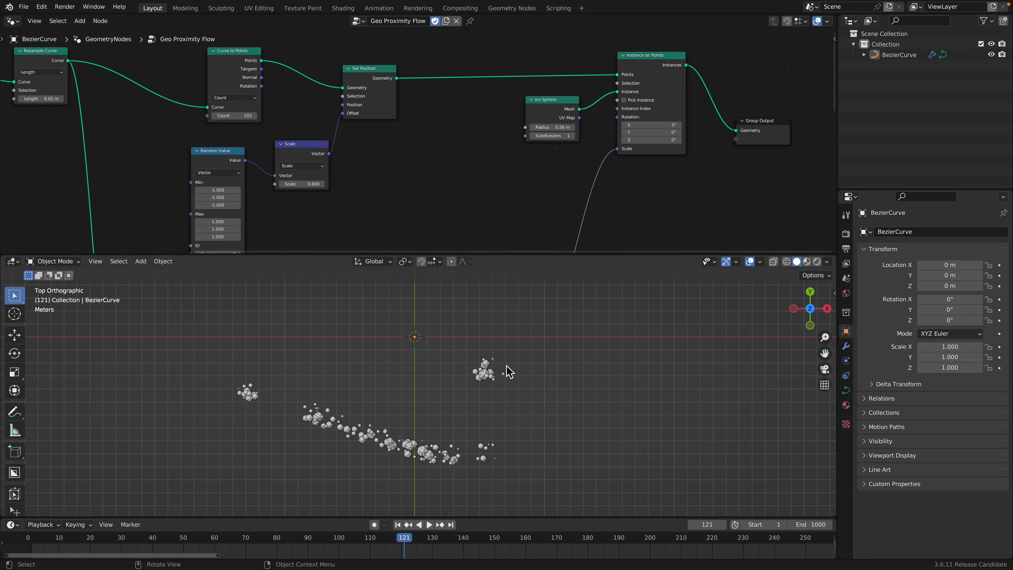
key(space)
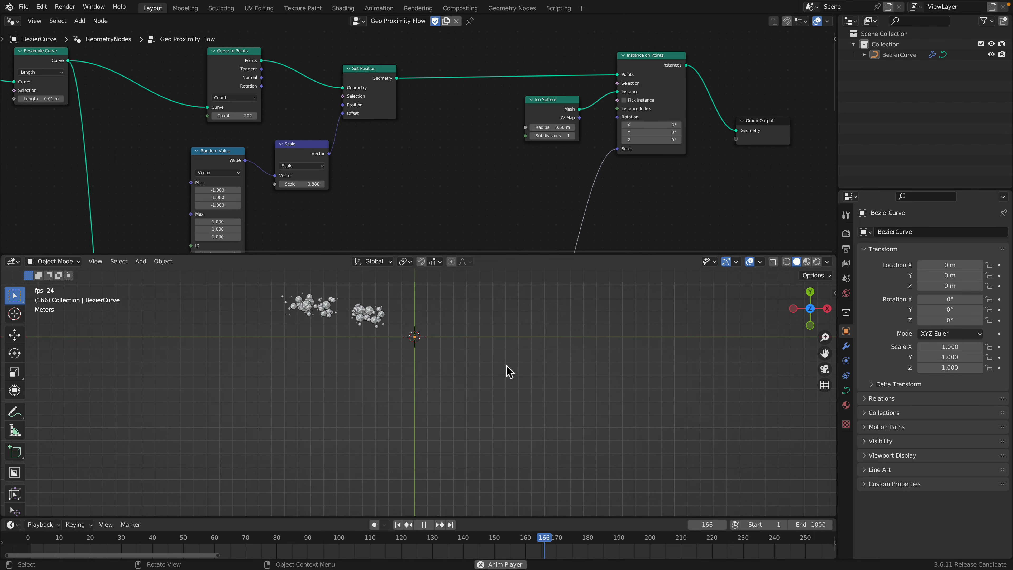
key(space)
middle_drag(557, 204, 584, 176)
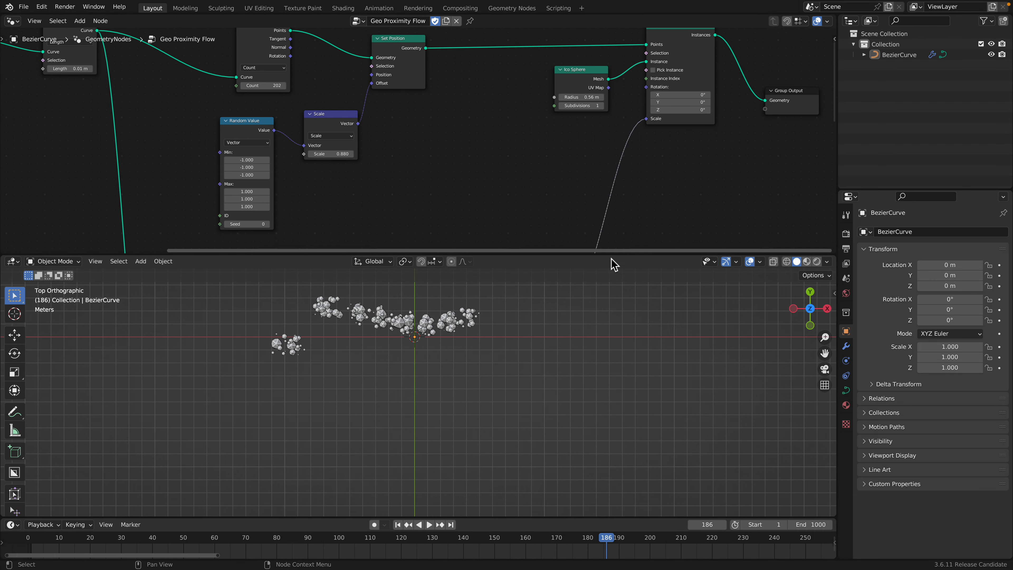
Cut the link from Subtract into the Scale input of Instance on Points and frame all the instance rows in the viewport
drag(611, 258, 618, 310)
ctrl+right_drag(603, 198, 631, 244)
drag(563, 316, 563, 239)
scroll(493, 332, down, 2)
shift+middle_drag(381, 296, 385, 344)
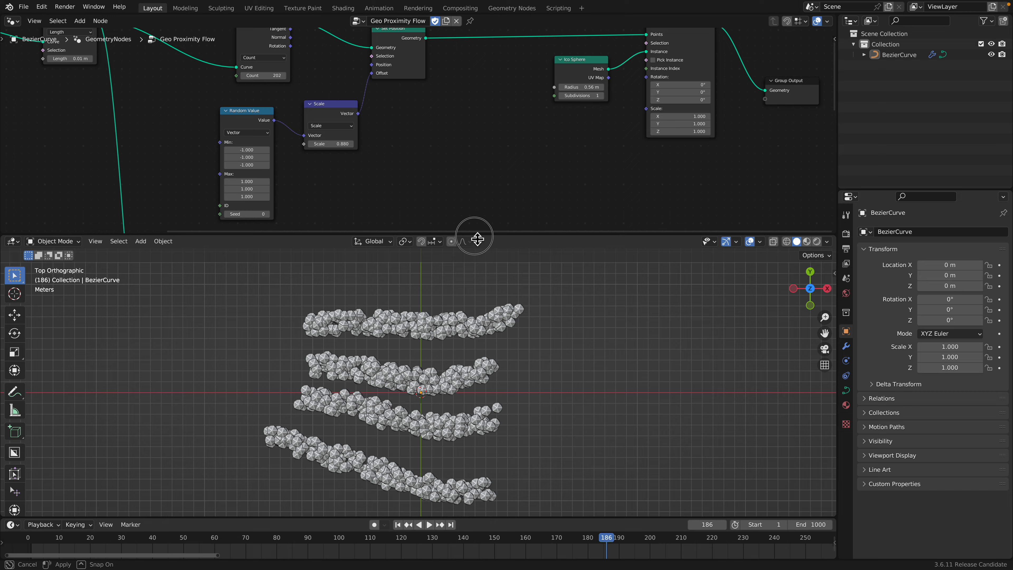
drag(475, 235, 474, 275)
scroll(592, 89, up, 1)
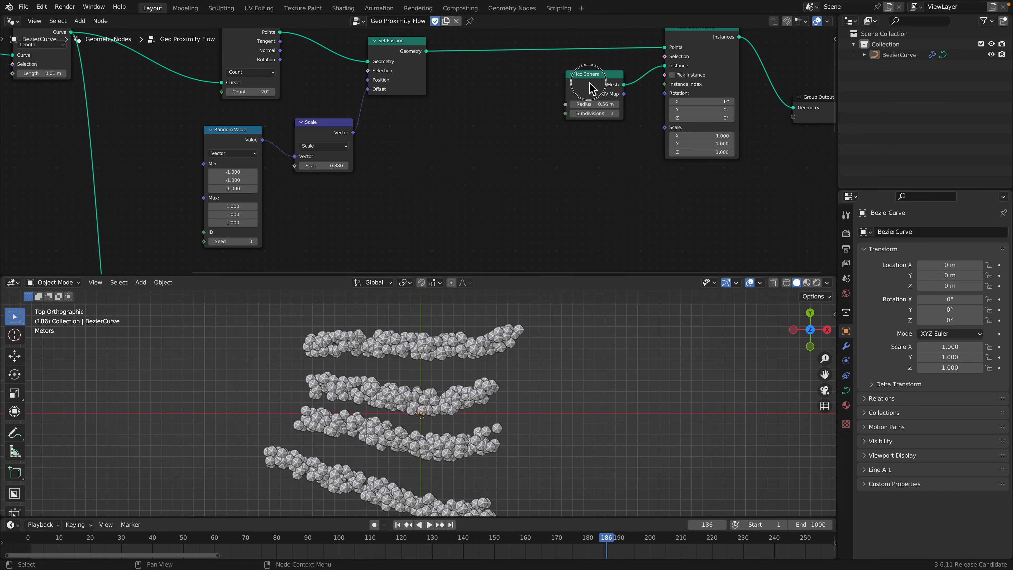
Move the Ico Sphere node down slightly, set its radius to 0.4 m, and briefly play the animation
drag(598, 84, 586, 121)
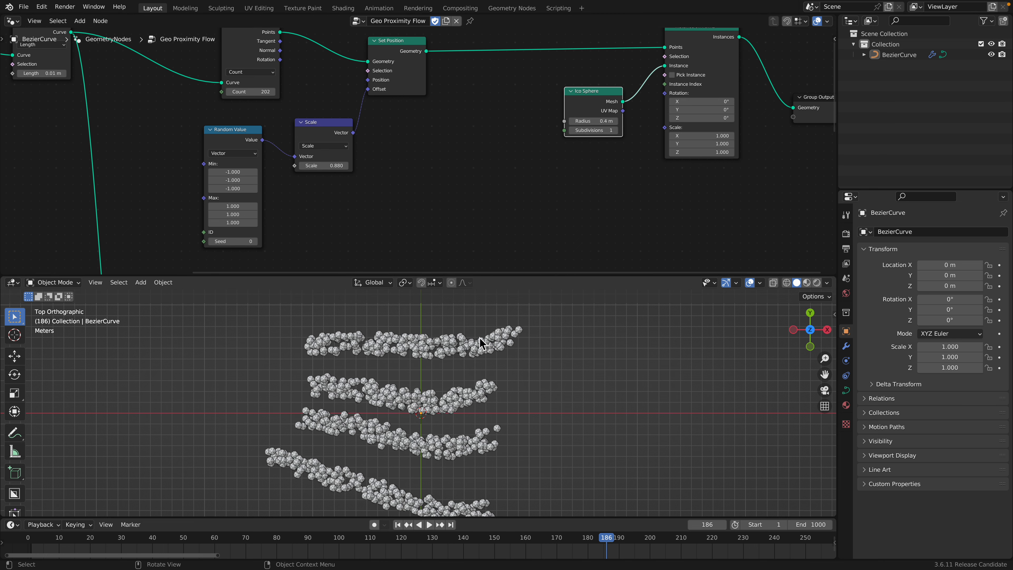
middle_drag(480, 342, 483, 347)
scroll(498, 383, down, 2)
key(space)
key(space)
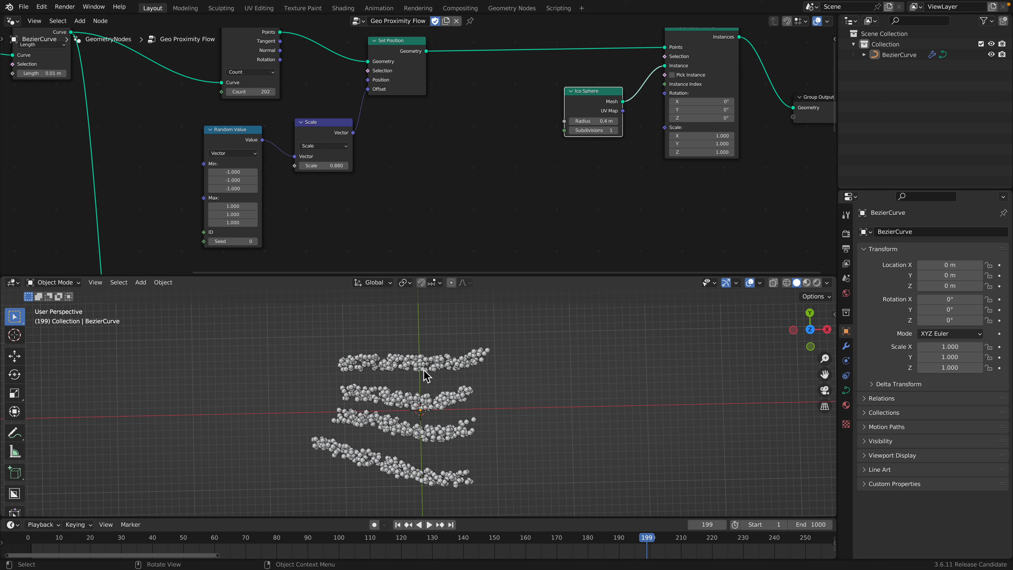
Move the Curve to Points and Set Position nodes up and to the right to tidy the main node chain
middle_drag(465, 195, 470, 233)
drag(268, 67, 296, 36)
drag(400, 84, 429, 71)
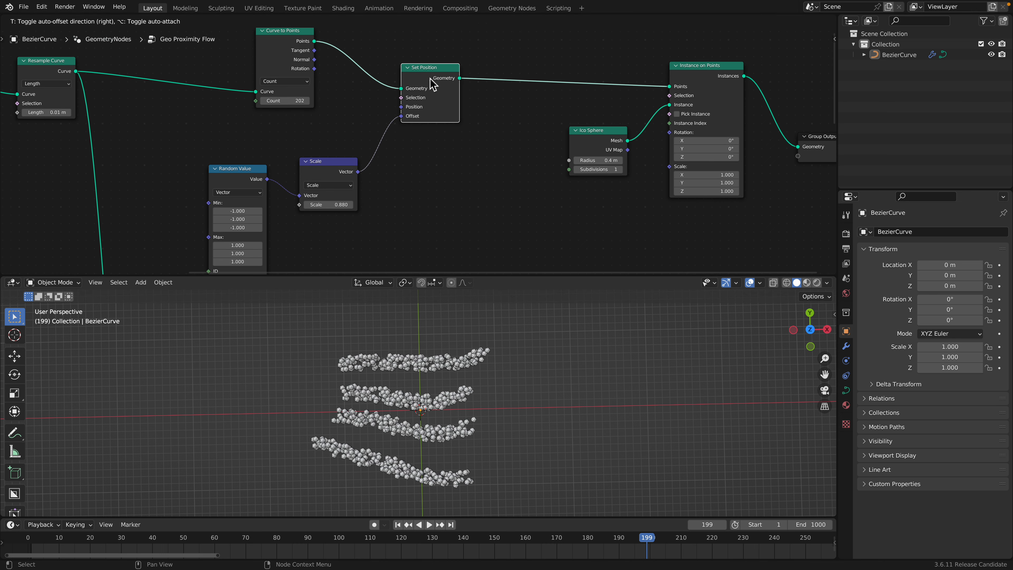
middle_drag(435, 119, 468, 120)
middle_drag(224, 176, 474, 187)
middle_drag(383, 127, 384, 150)
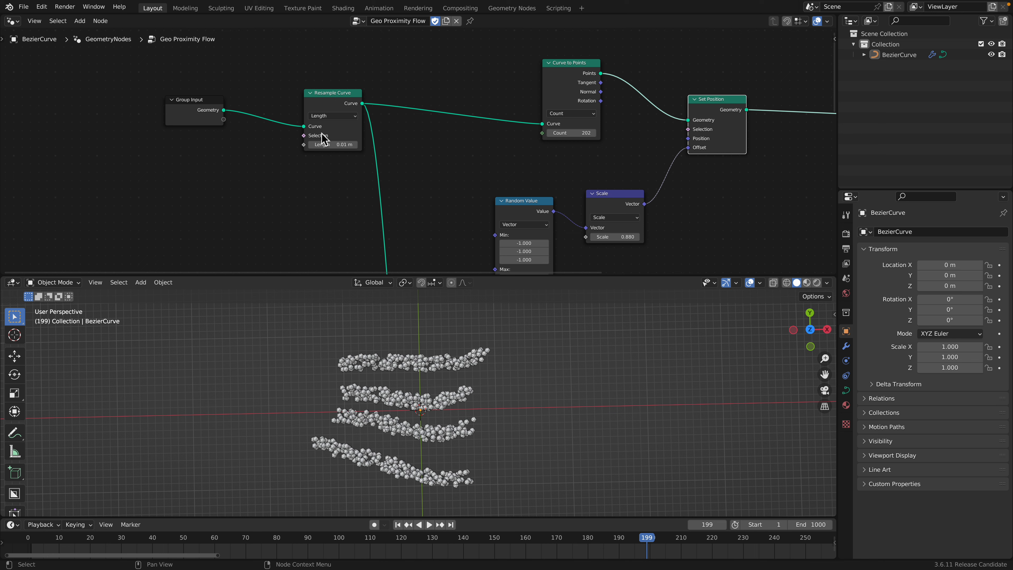
Shift the Group Input and Resample Curve nodes to the right, closer to Curve to Points
drag(205, 101, 222, 105)
scroll(211, 107, up, 1)
scroll(347, 114, down, 1)
middle_drag(350, 115, 81, 144)
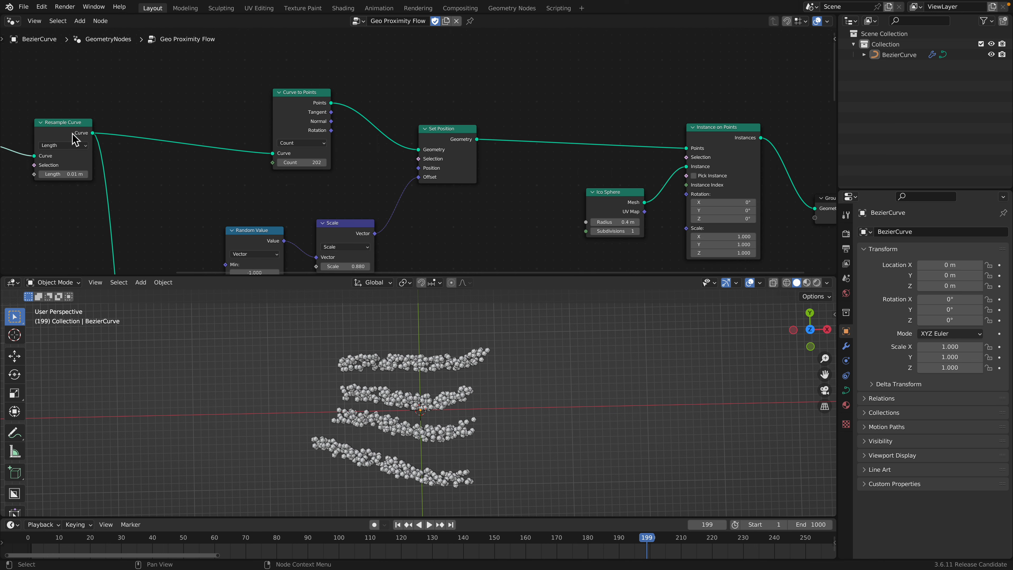
drag(72, 134, 107, 128)
scroll(151, 124, down, 2)
middle_drag(159, 123, 230, 114)
scroll(131, 154, down, 1)
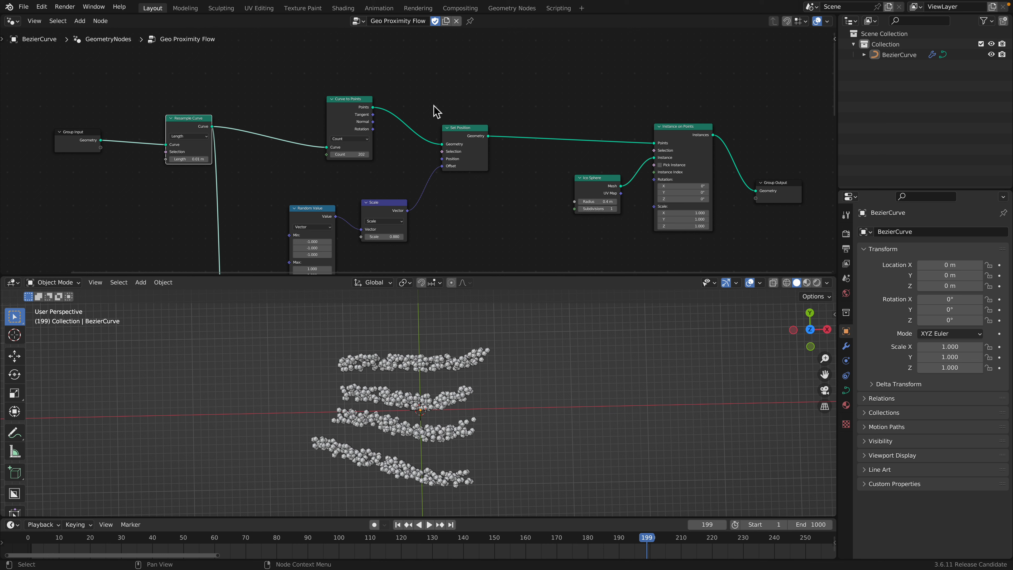
Move the Ico Sphere, Instance on Points and Group Output nodes up and left, closer to Set Position
drag(580, 180, 537, 166)
drag(678, 131, 640, 109)
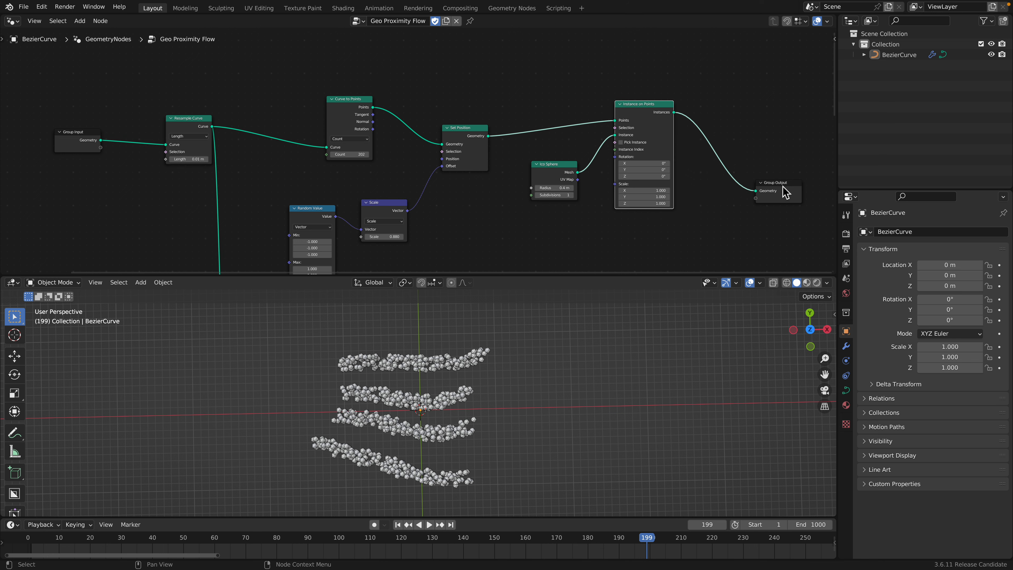
drag(784, 190, 740, 137)
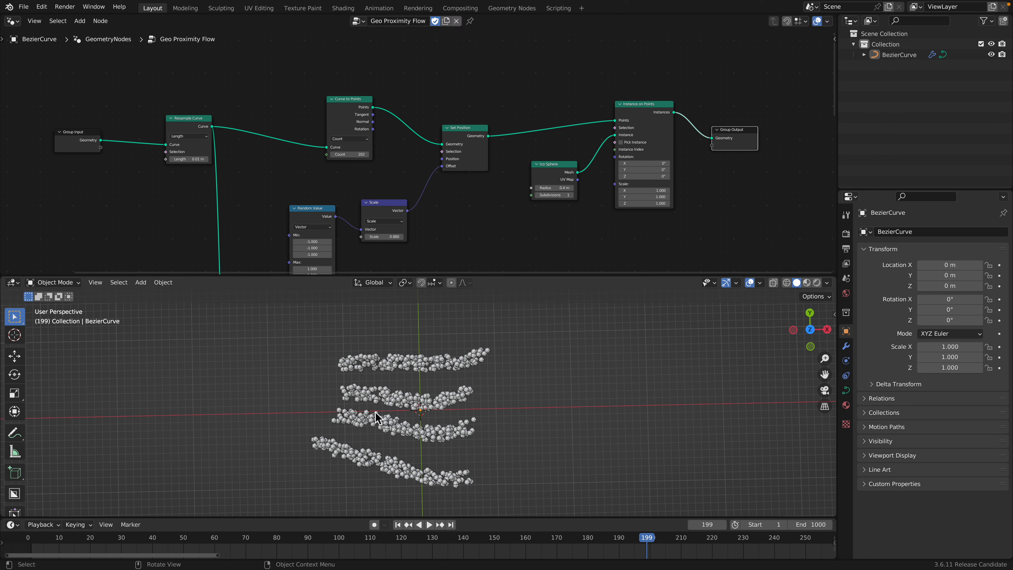
Shift the Curve to Points node slightly left and set its Count to 186
drag(348, 109, 332, 107)
scroll(313, 150, up, 1)
mouse_move(312, 152)
mouse_down()
mouse_move(270, 152)
mouse_move(323, 151)
mouse_up()
middle_drag(379, 215, 374, 192)
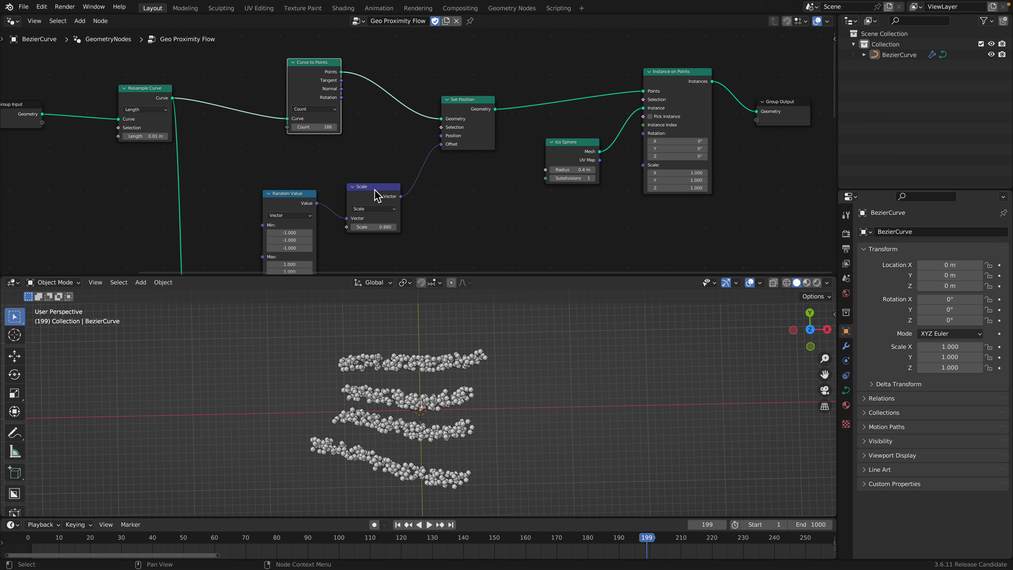
Move the vector Scale and Random Value nodes up, closer to the Curve to Points node
drag(374, 192, 372, 159)
drag(298, 211, 300, 175)
middle_drag(306, 229, 297, 218)
scroll(297, 218, up, 1)
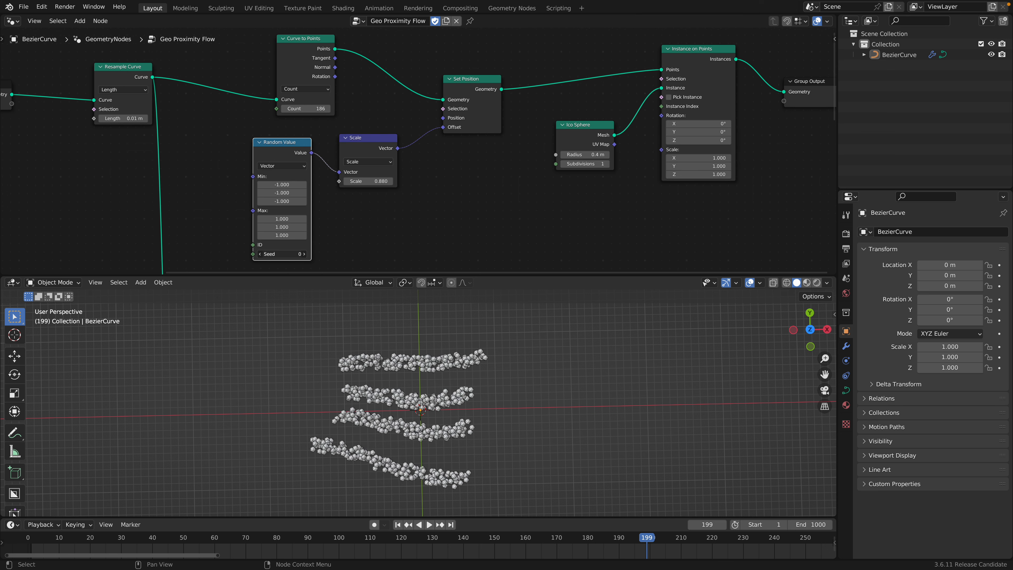
Set the Random Value seed to 108 and the vector Scale node's factor to 0.580
drag(290, 254, 332, 254)
mouse_move(368, 181)
mouse_down()
mouse_move(440, 181)
mouse_move(354, 181)
mouse_move(514, 182)
mouse_move(339, 182)
mouse_move(374, 181)
mouse_move(353, 181)
mouse_up()
scroll(351, 397, up, 2)
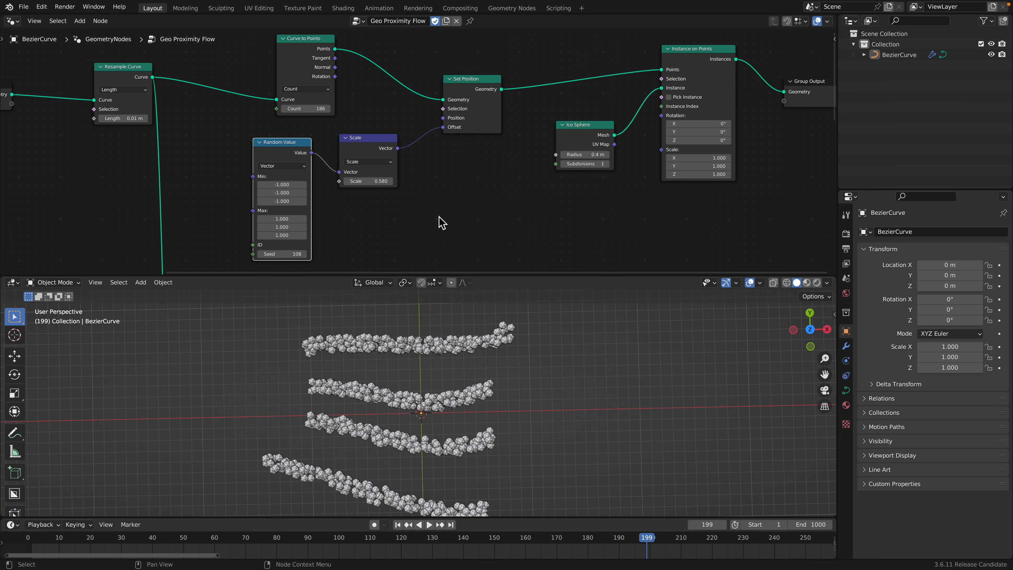
scroll(449, 164, down, 2)
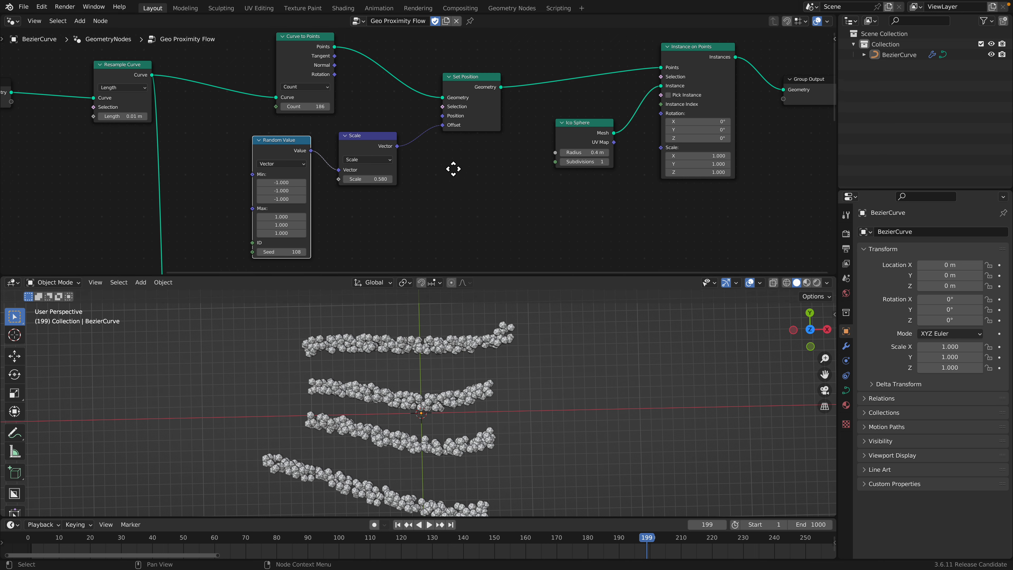
Move the vector Scale node up slightly and play the animation with the unscaled instances
click(362, 124)
key(space)
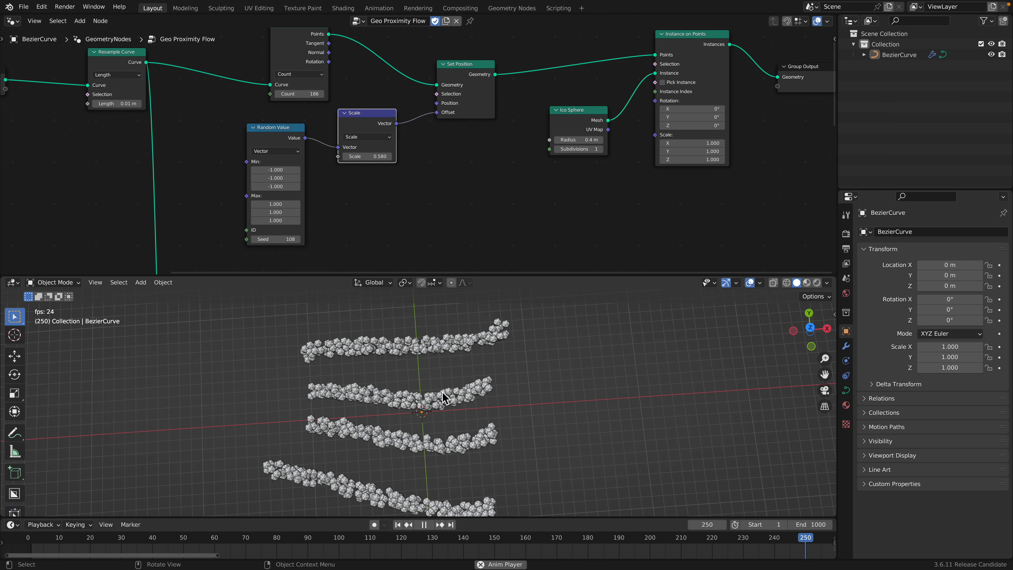
key(space)
middle_drag(578, 158, 559, 165)
Move the Instance on Points and Ico Sphere nodes left to tighten the end of the node chain
click(568, 120)
scroll(594, 208, down, 2)
middle_drag(600, 218, 551, 149)
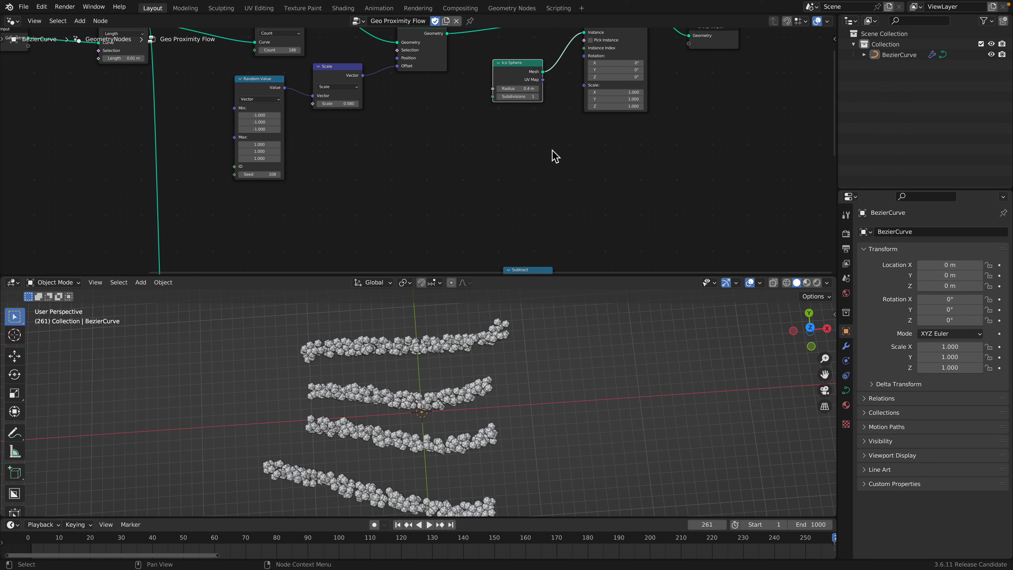
middle_drag(560, 195, 539, 274)
drag(593, 101, 585, 90)
middle_drag(580, 163, 577, 159)
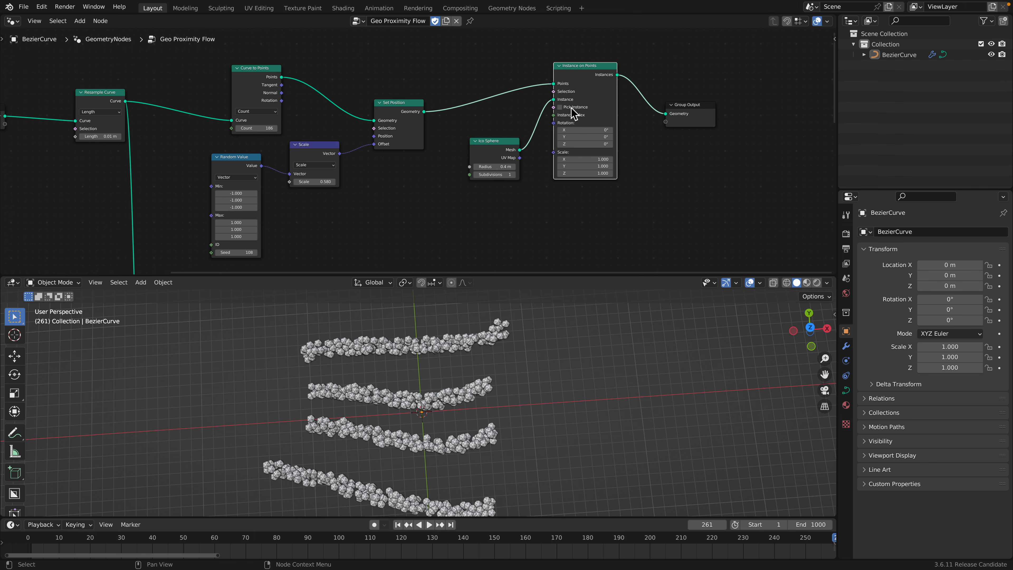
drag(582, 76, 566, 86)
drag(492, 152, 469, 151)
Move the Subtract node up and connect its Value output to the Scale input of Instance on Points
middle_drag(502, 152, 501, 53)
drag(505, 249, 498, 184)
middle_drag(514, 198, 491, 203)
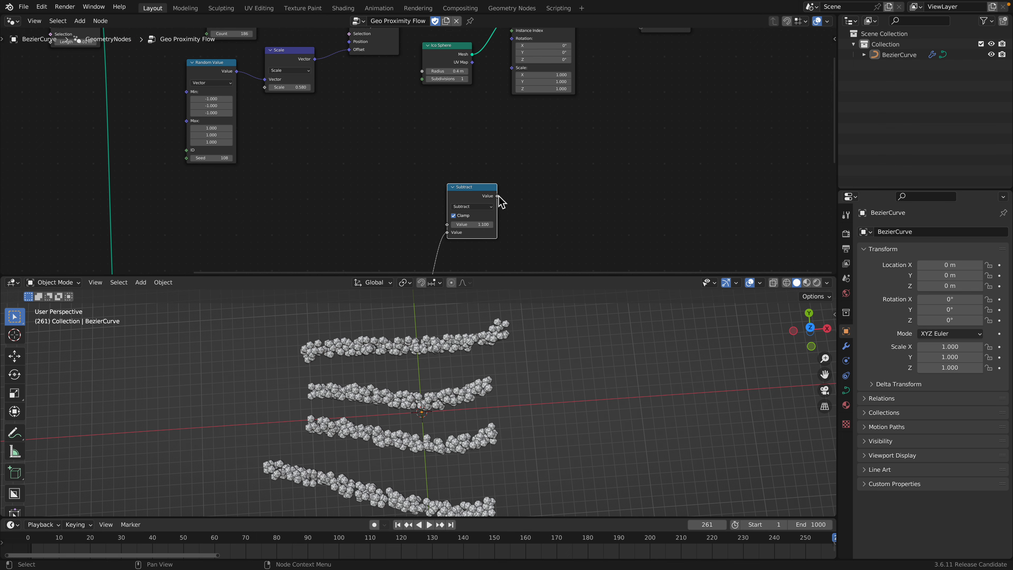
drag(497, 195, 515, 74)
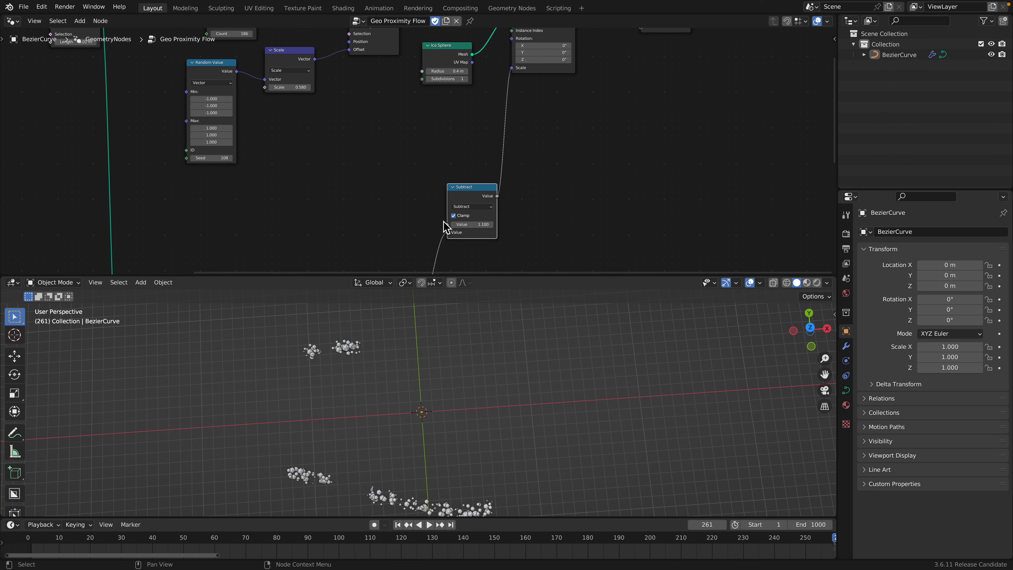
Move the Subtract and Geometry Proximity nodes up slightly, closer to the instancing nodes
middle_drag(480, 211, 490, 158)
drag(484, 136, 481, 127)
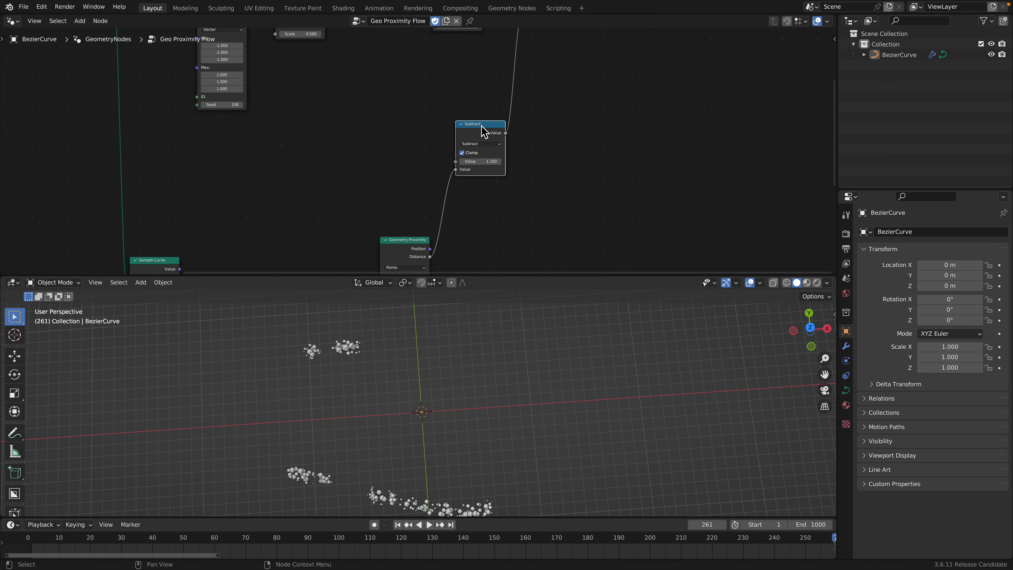
middle_drag(471, 161, 474, 129)
drag(421, 221, 423, 199)
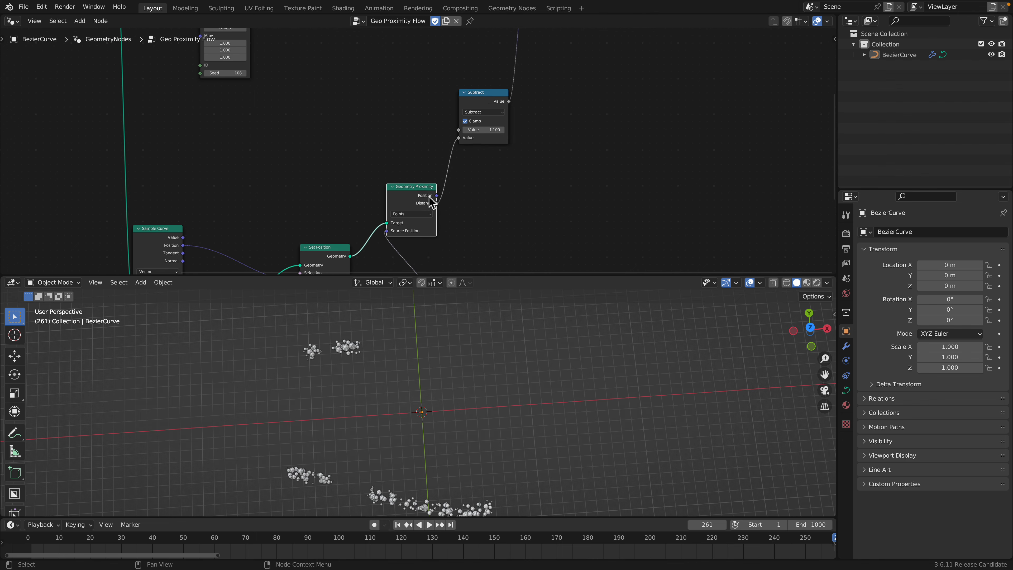
scroll(430, 196, up, 1)
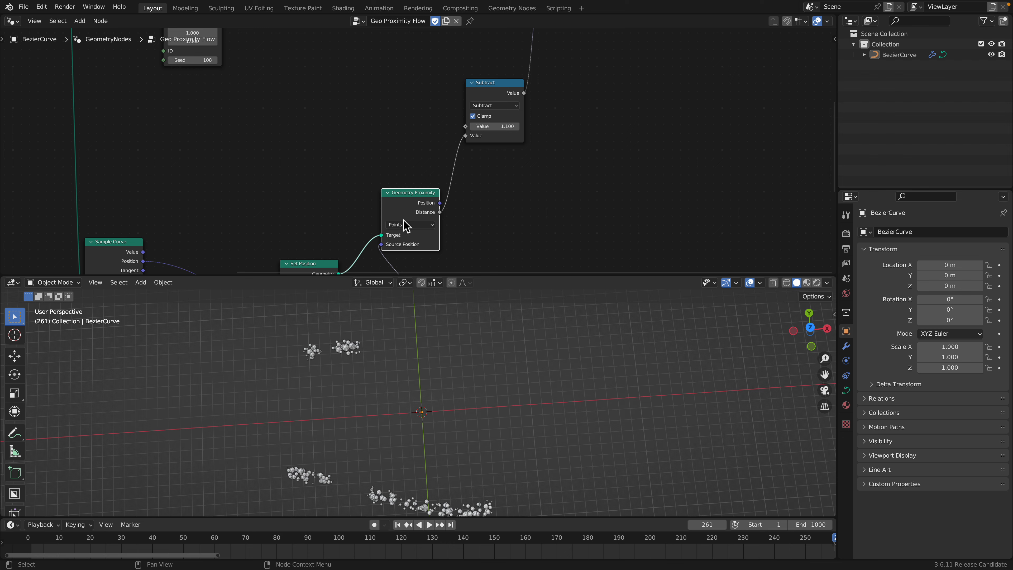
Play the animation in short runs and move the Points node up and right, closer to Set Position
middle_drag(413, 143, 425, 101)
scroll(413, 151, down, 2)
middle_drag(368, 188, 476, 101)
key(space)
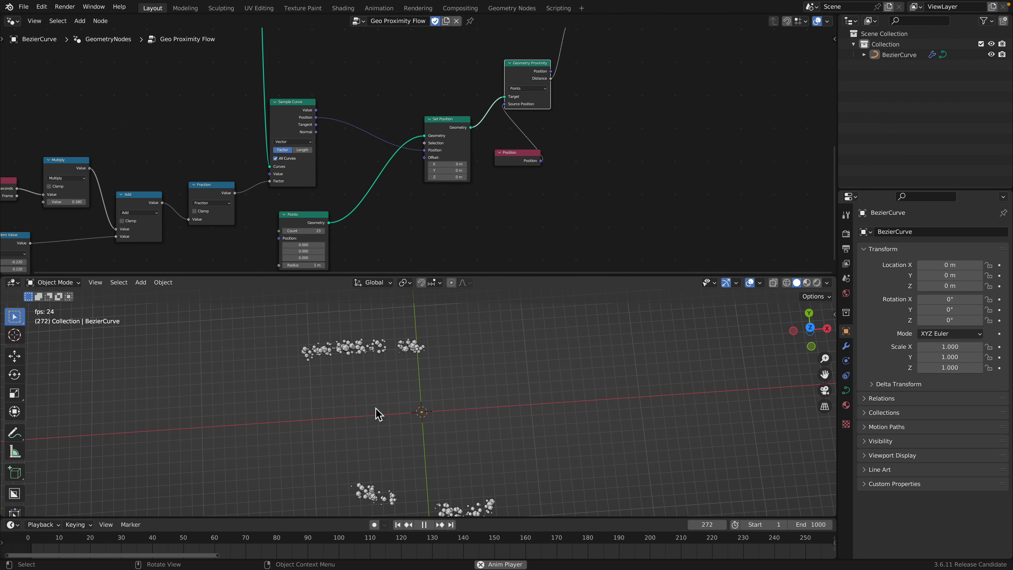
key(space)
drag(327, 213, 372, 187)
key(space)
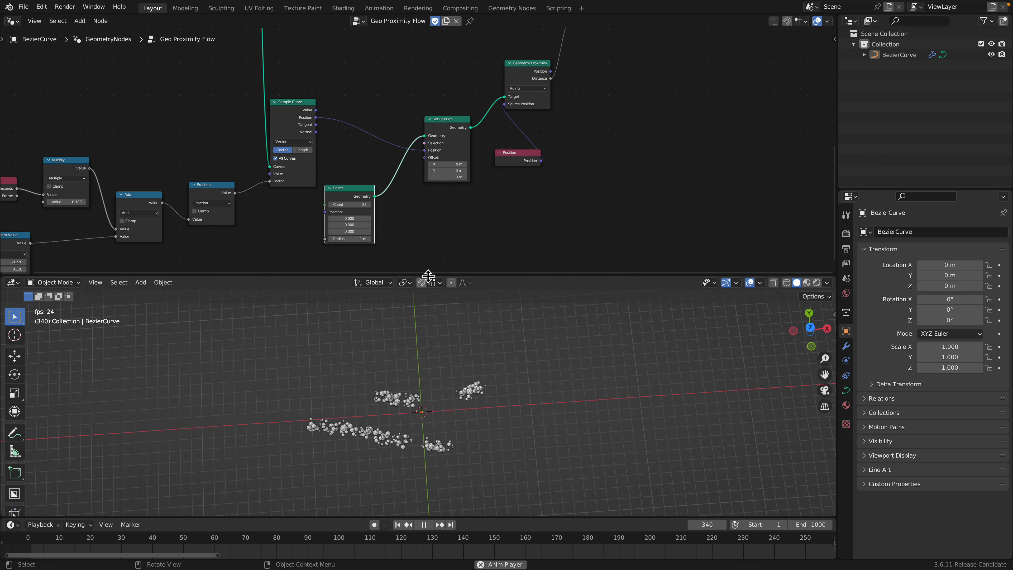
key(space)
drag(365, 196, 375, 189)
Set the Points node's Count to 1 and Radius to 7.6 m, and move the node up while the animation plays
scroll(377, 184, up, 3)
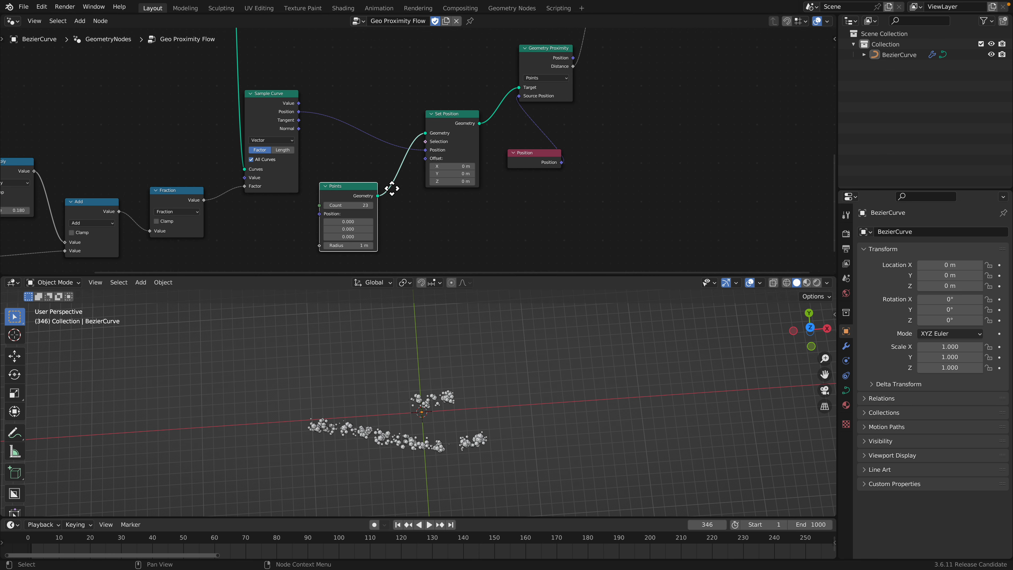
key(BackSpace)
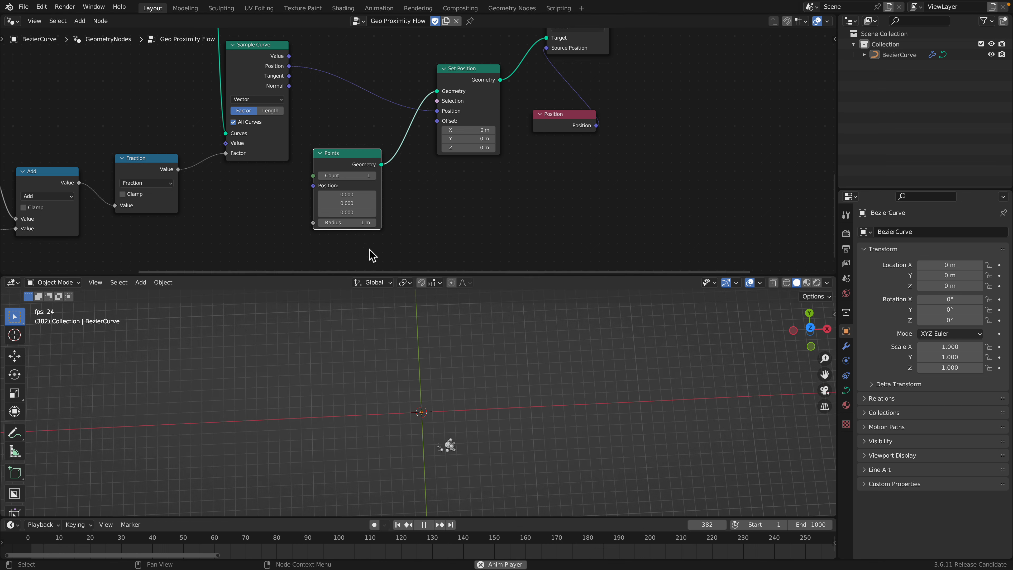
drag(351, 222, 383, 223)
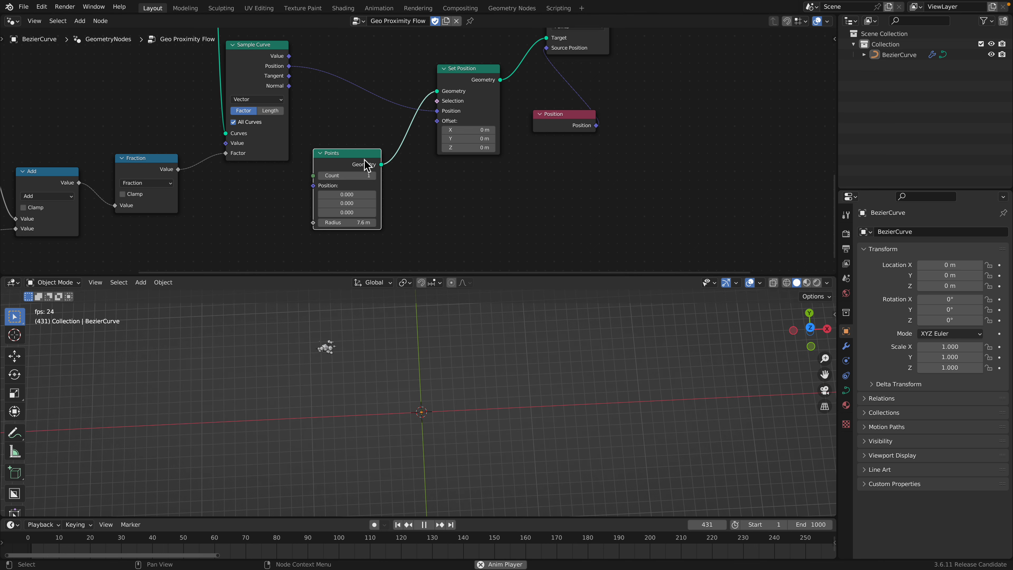
drag(364, 164, 378, 149)
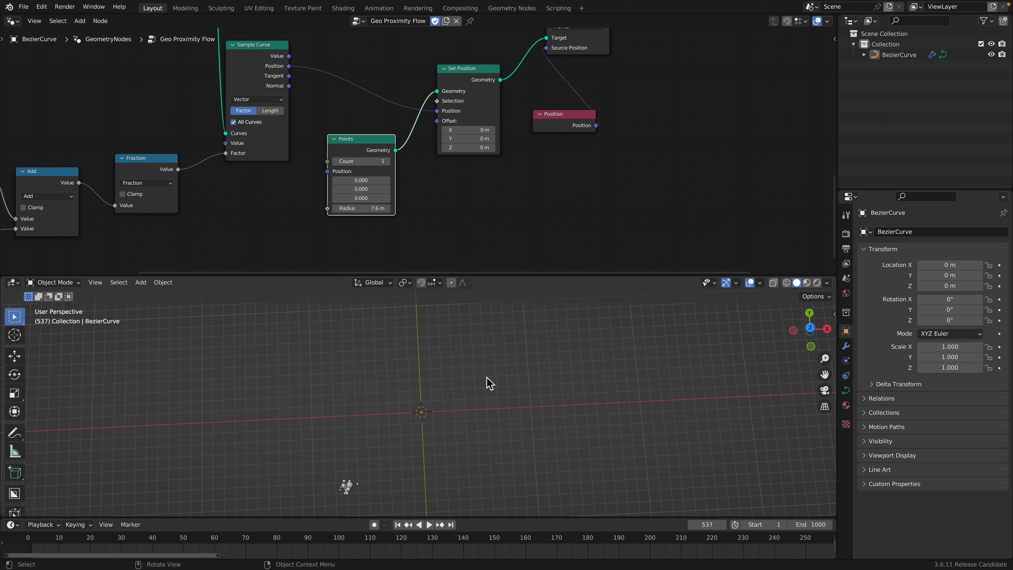
Move the Position node slightly up beneath Geometry Proximity
middle_drag(488, 161, 467, 198)
drag(553, 157, 554, 150)
middle_drag(535, 95, 529, 123)
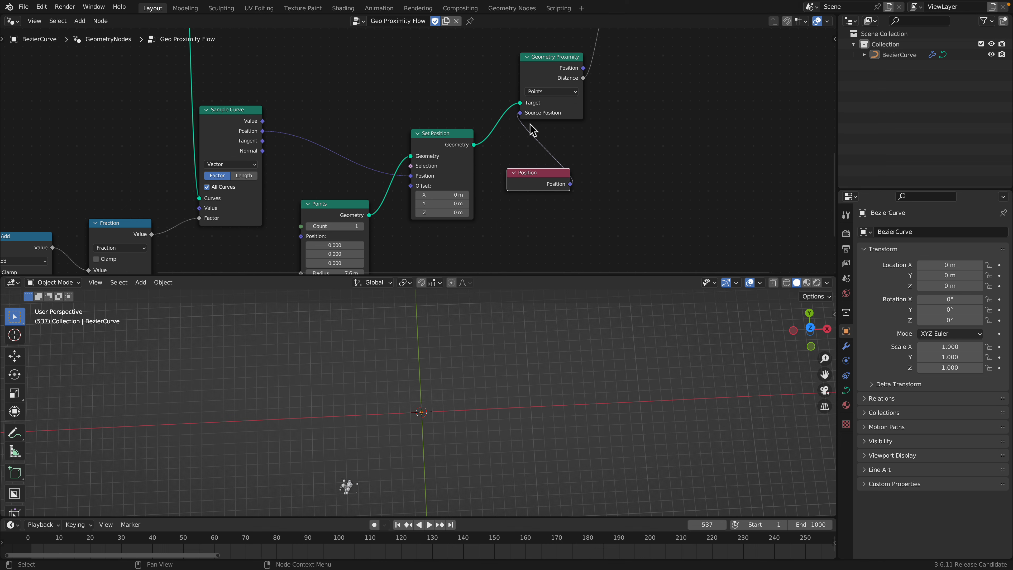
Insert a Math node set to Add between Subtract and Instance on Points' Scale, with its second value at 0.220
middle_drag(596, 56, 514, 164)
middle_drag(617, 103, 551, 177)
middle_drag(573, 102, 548, 179)
key(shift+a)
key(s)
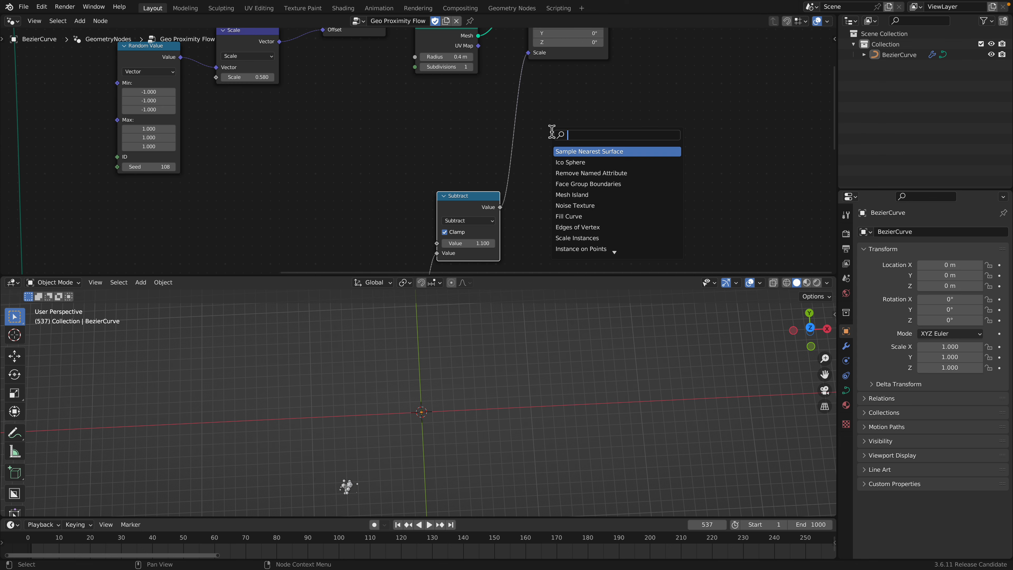
text(a)
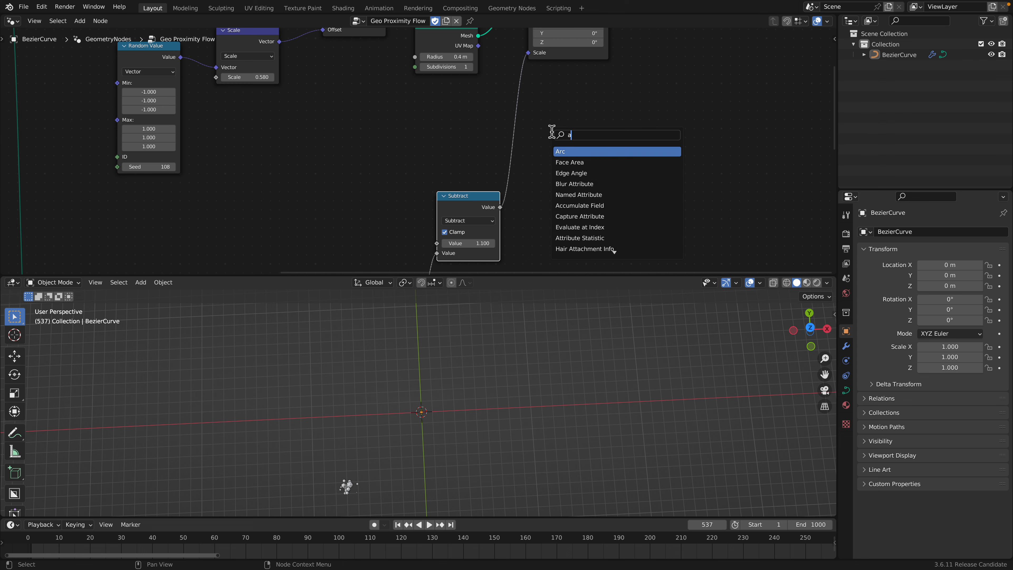
text(ddmath)
key(Return)
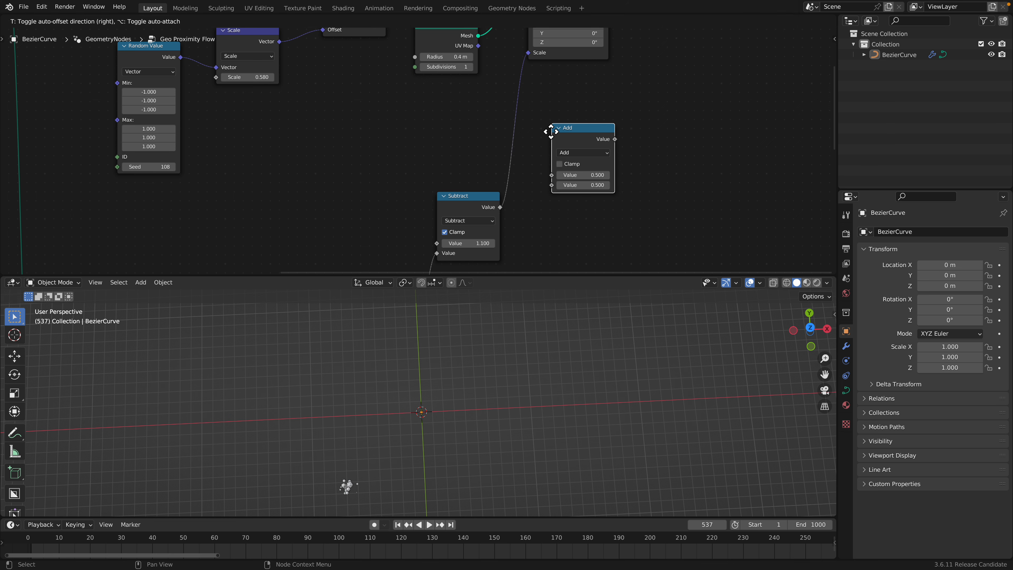
click(507, 101)
drag(567, 154, 534, 154)
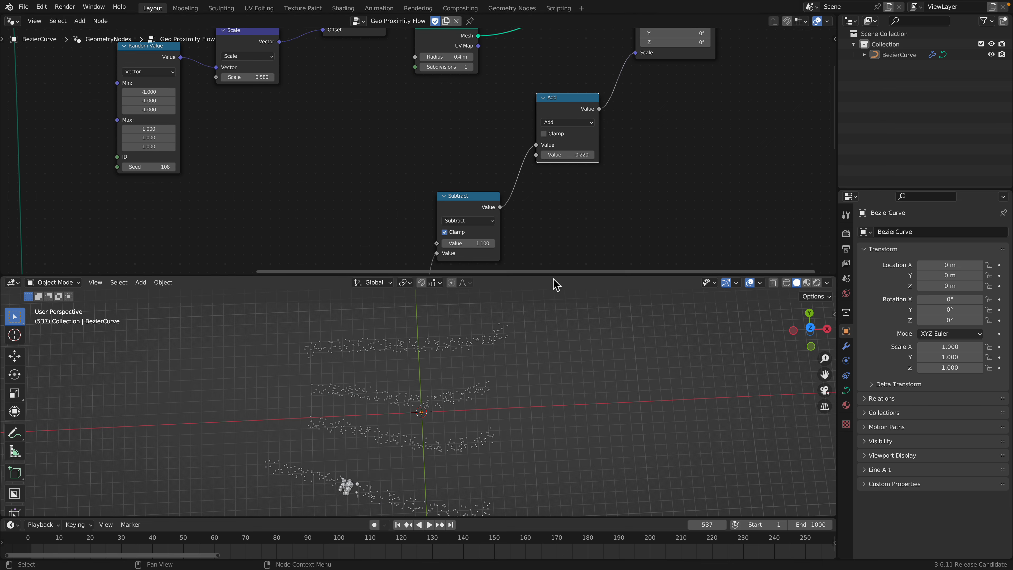
Enlarge the 3D viewport, play the animation briefly, and set the Add node's value to 0.200
drag(554, 273, 554, 107)
middle_drag(360, 335, 373, 243)
key(space)
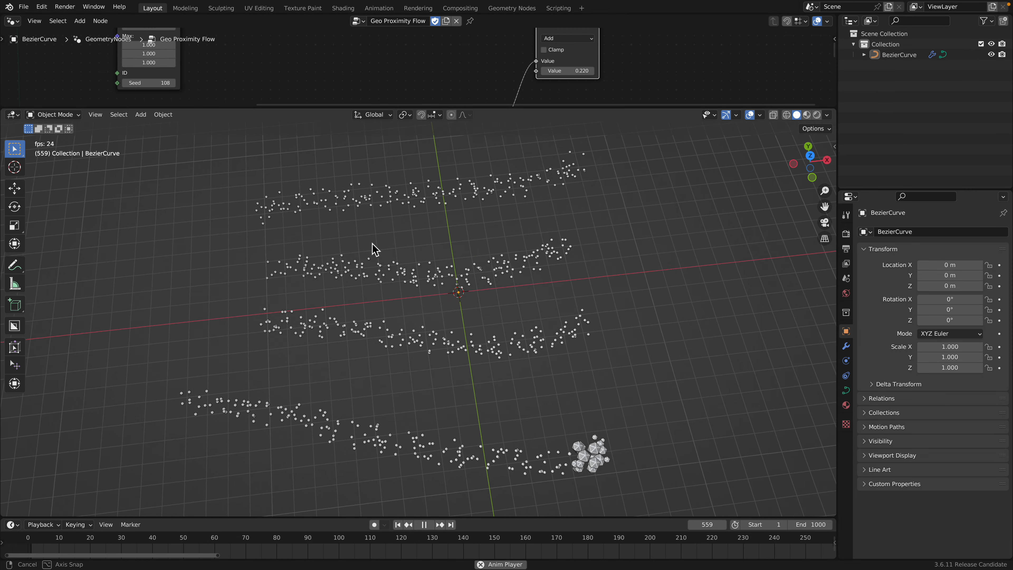
key(space)
scroll(386, 233, down, 5)
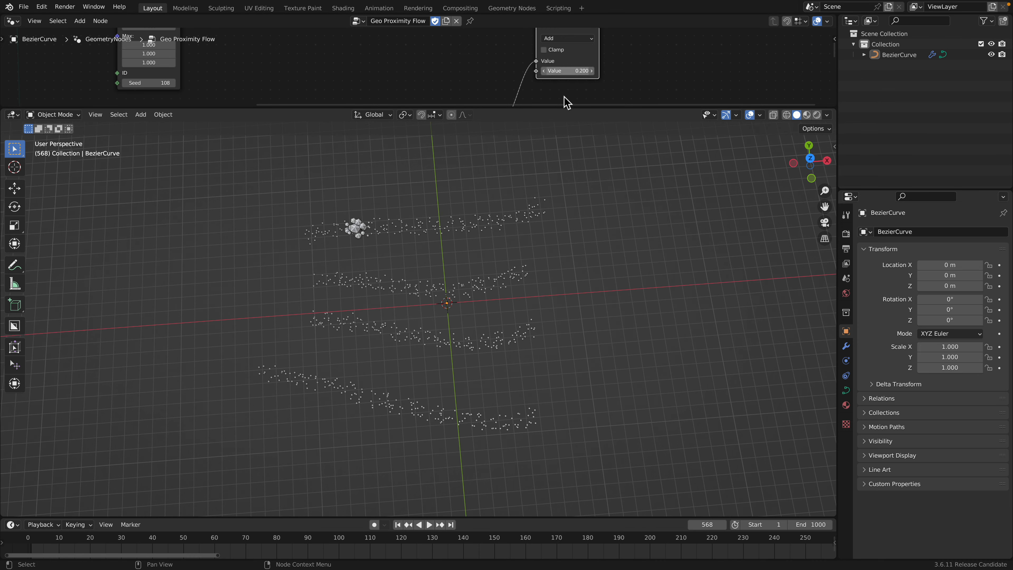
Save the file and play the animation to watch the scaled instances travel along the curves
key(space)
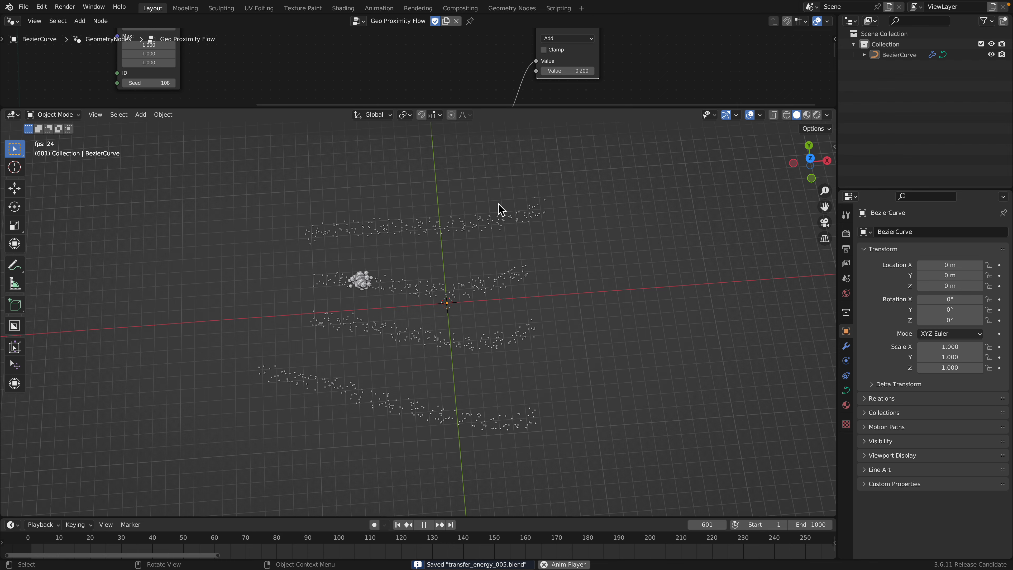
scroll(441, 293, up, 1)
middle_drag(347, 313, 355, 317)
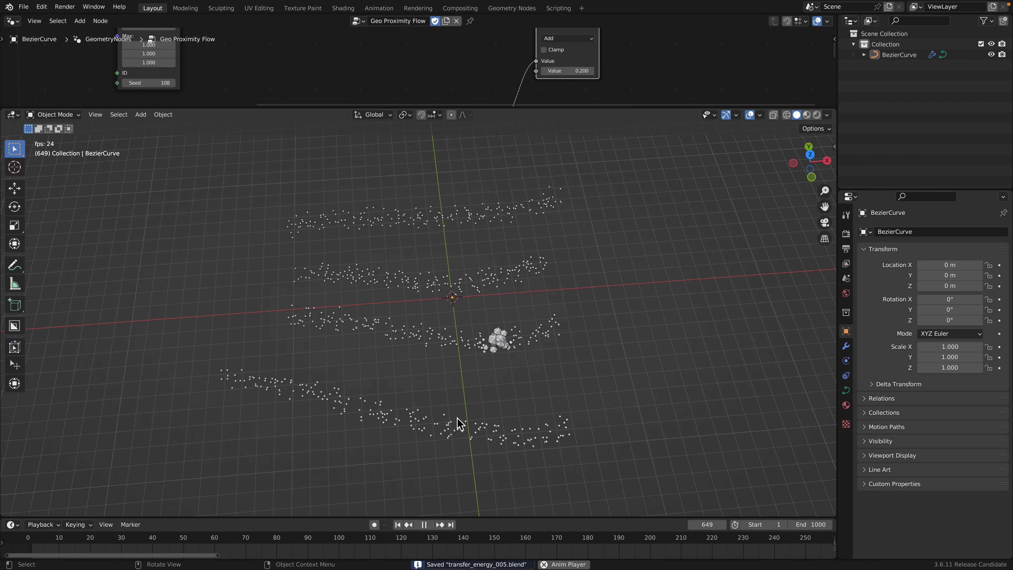
middle_drag(532, 405, 525, 402)
key(space)
Enlarge the node editor and nudge the Geometry Proximity node up and the Subtract node slightly right
drag(537, 108, 522, 274)
middle_drag(408, 202, 441, 127)
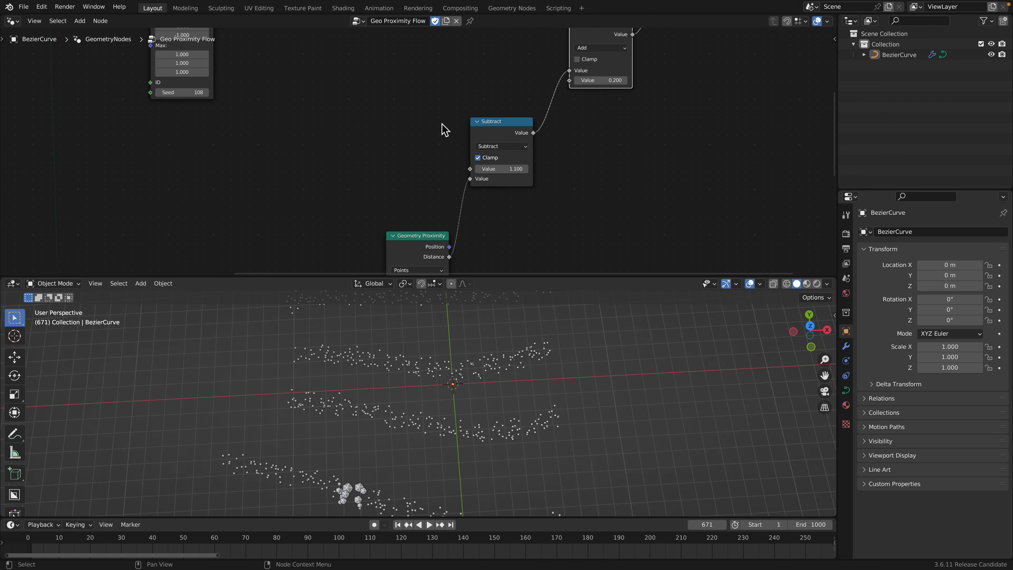
scroll(432, 138, down, 4)
middle_drag(421, 182, 432, 115)
drag(425, 148, 427, 131)
scroll(430, 138, up, 1)
middle_drag(418, 154, 422, 134)
scroll(422, 135, up, 1)
middle_drag(503, 89, 452, 157)
scroll(452, 156, up, 2)
drag(463, 89, 470, 90)
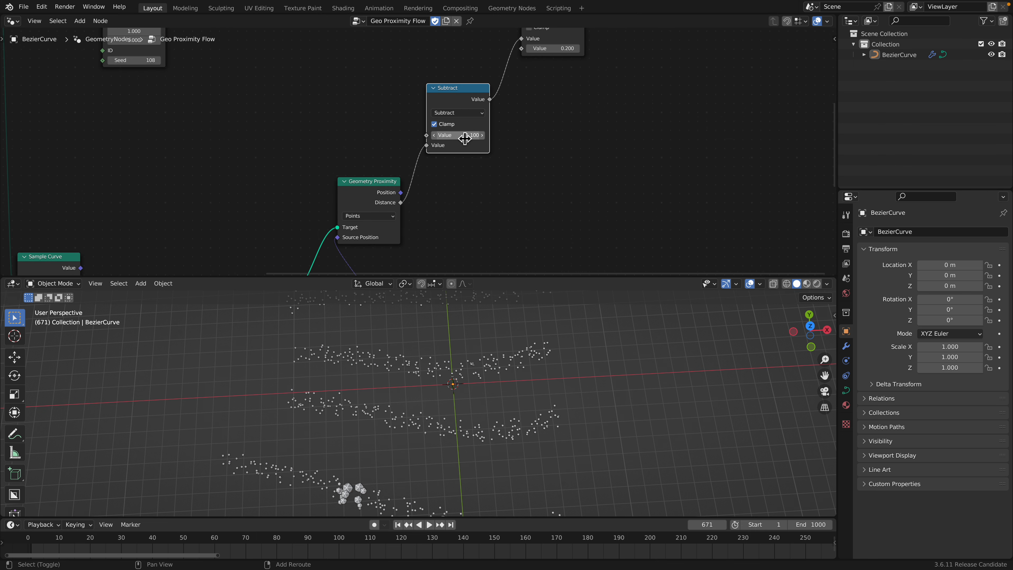
Set the Subtract node's first value to 5.500 and play the animation to check the falloff along the curves
drag(491, 275, 484, 214)
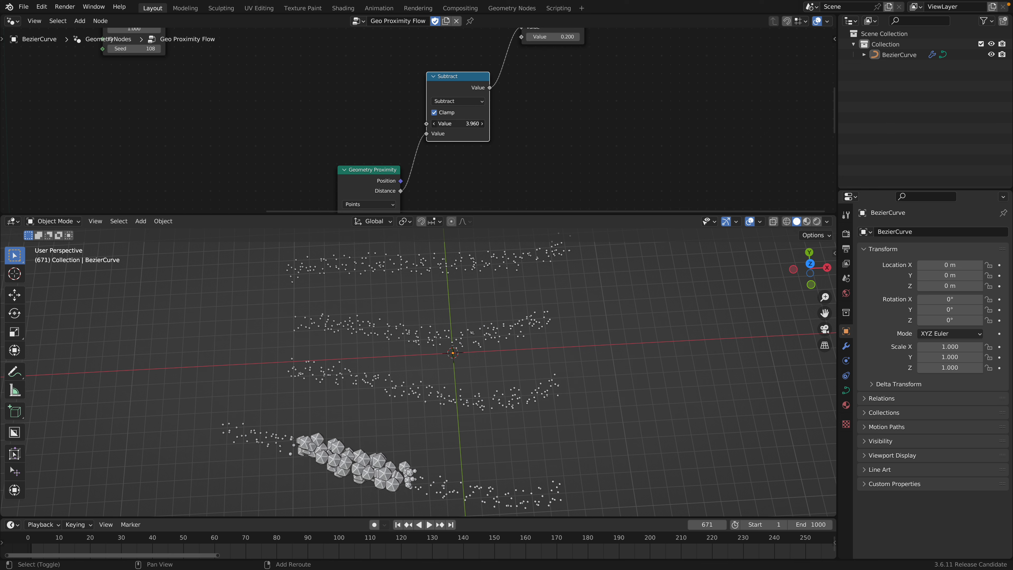
shift+drag(459, 124, 702, 124)
drag(574, 124, 493, 124)
scroll(321, 372, down, 2)
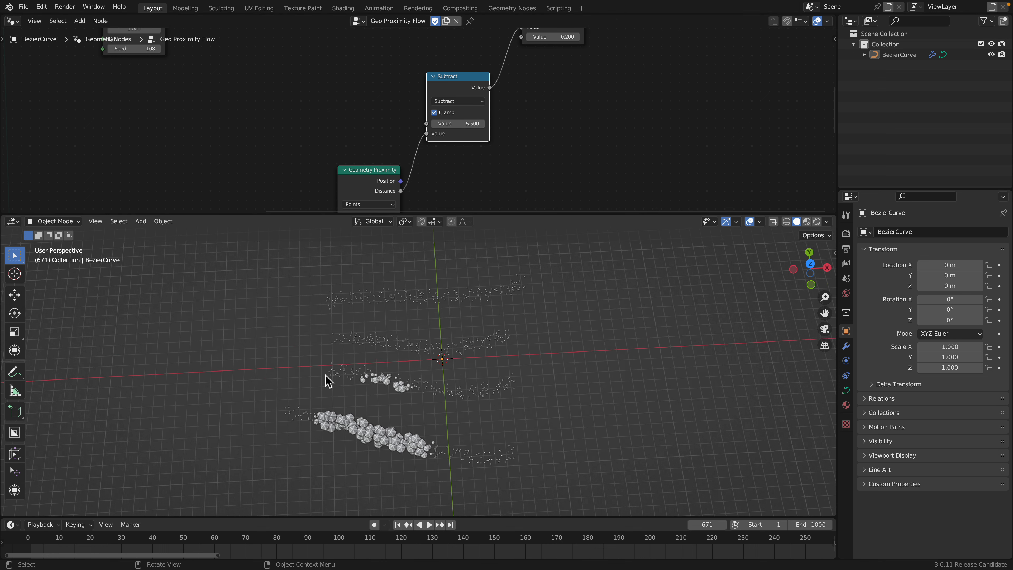
middle_drag(326, 375, 331, 378)
key(space)
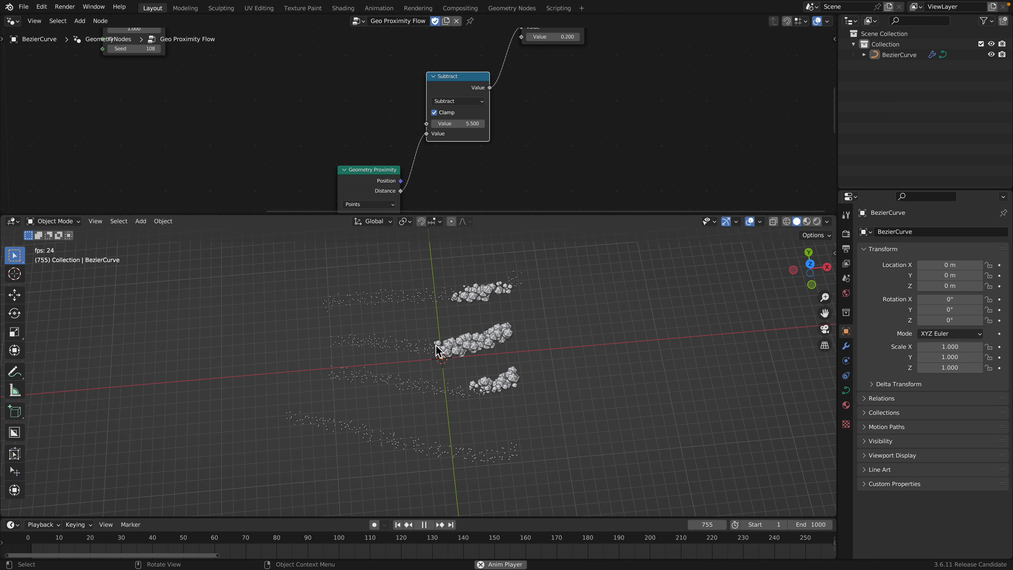
key(space)
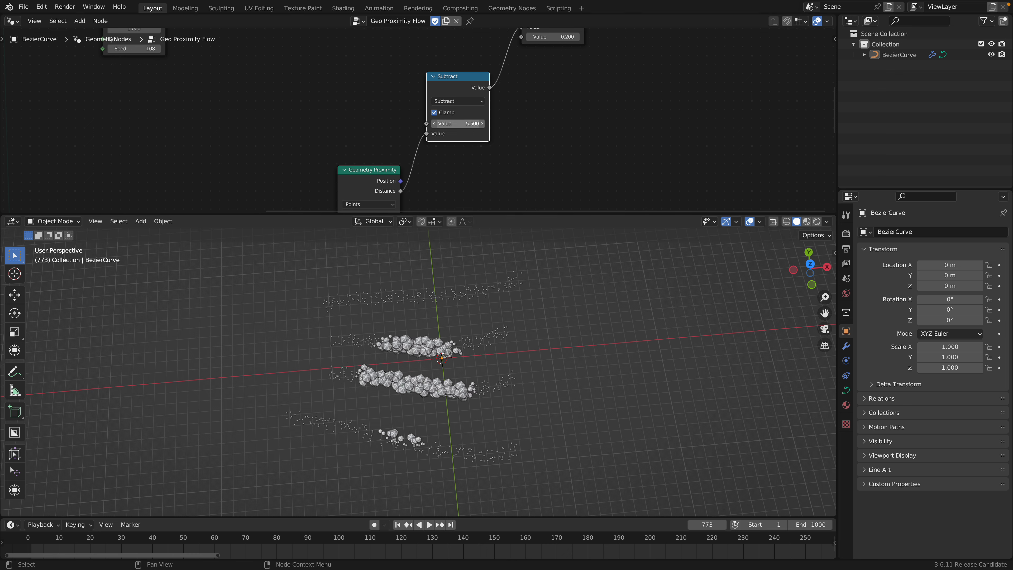
Set the Subtract node's first value to 4.900 and play the animation briefly
mouse_move(457, 124)
mouse_down()
mouse_move(475, 124)
mouse_move(452, 124)
mouse_up()
key(space)
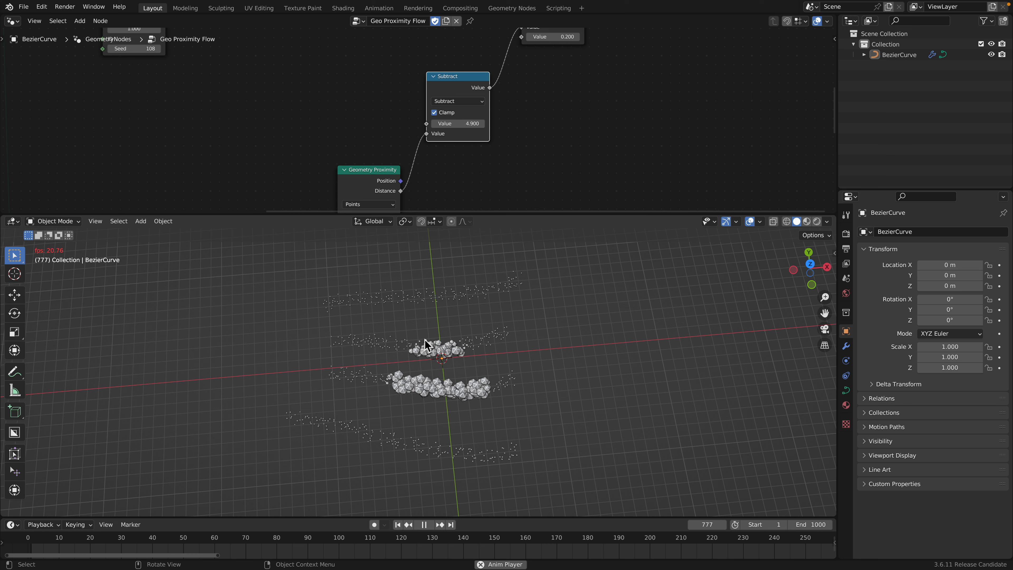
key(space)
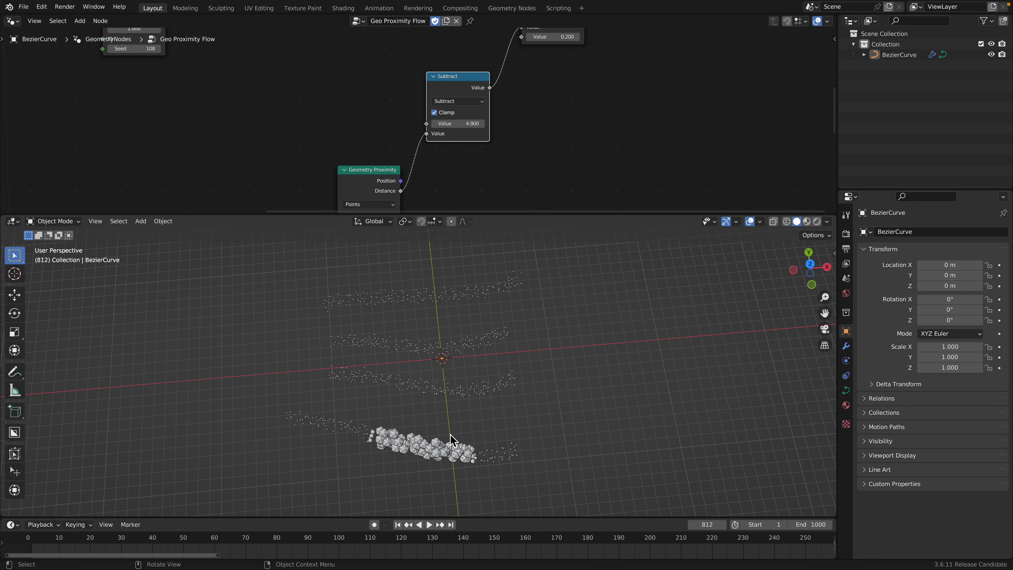
Play the animation in short runs, stepping forward a few frames, to examine how the instances scale along each curve
key(space)
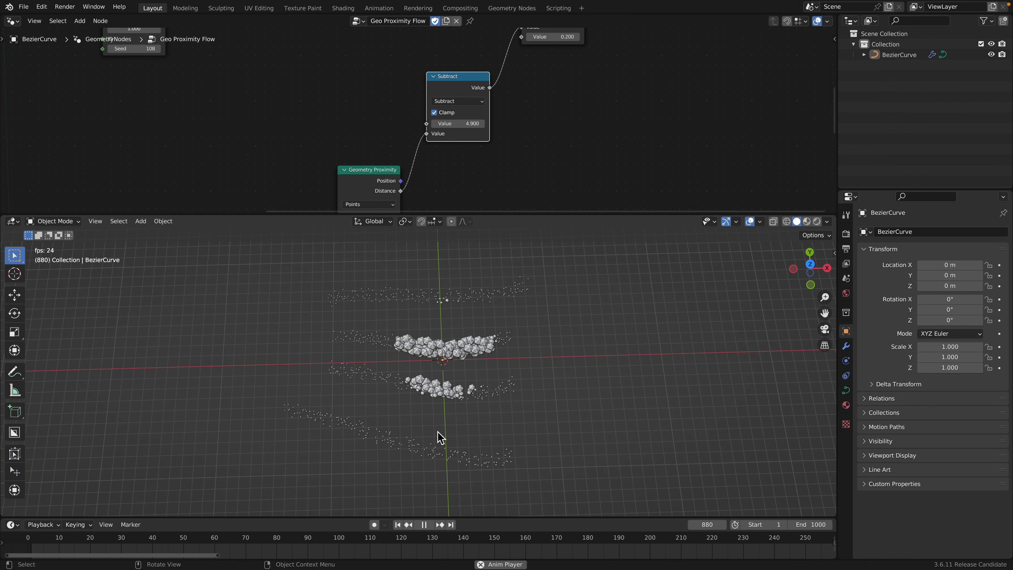
key(space)
key(Right)
key(Right)
key(Right)
key(Right)
key(space)
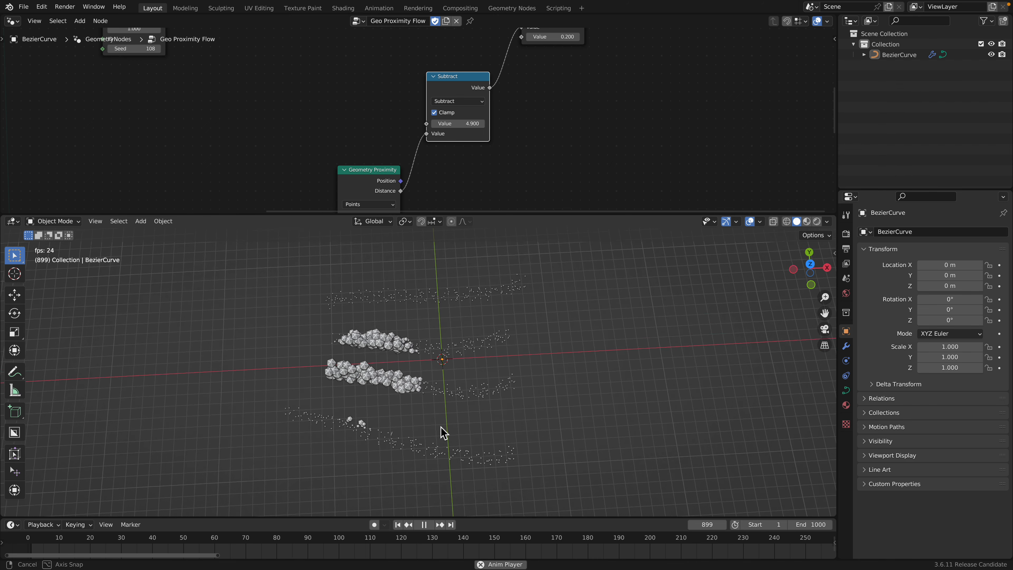
middle_drag(440, 427, 438, 426)
key(space)
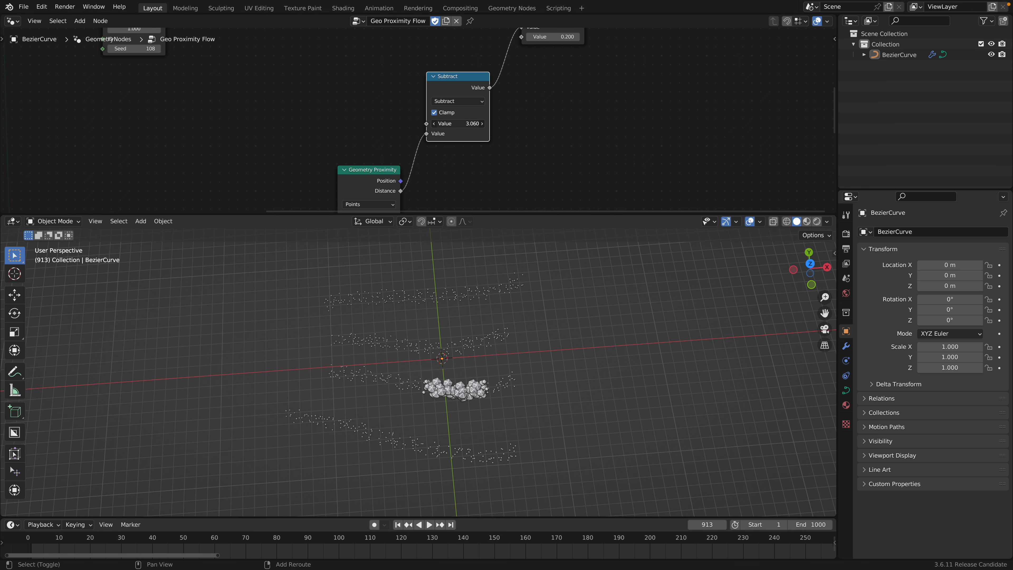
Set the Subtract node's first value to 2.040 and move the node slightly up and right
drag(459, 86, 465, 83)
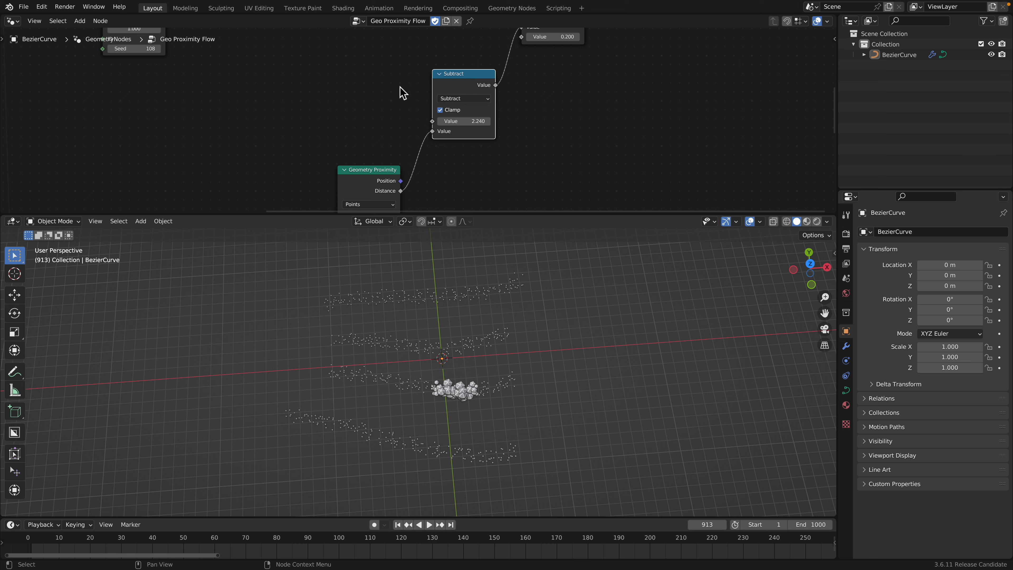
scroll(476, 89, up, 2)
middle_drag(486, 91, 441, 106)
scroll(436, 135, up, 2)
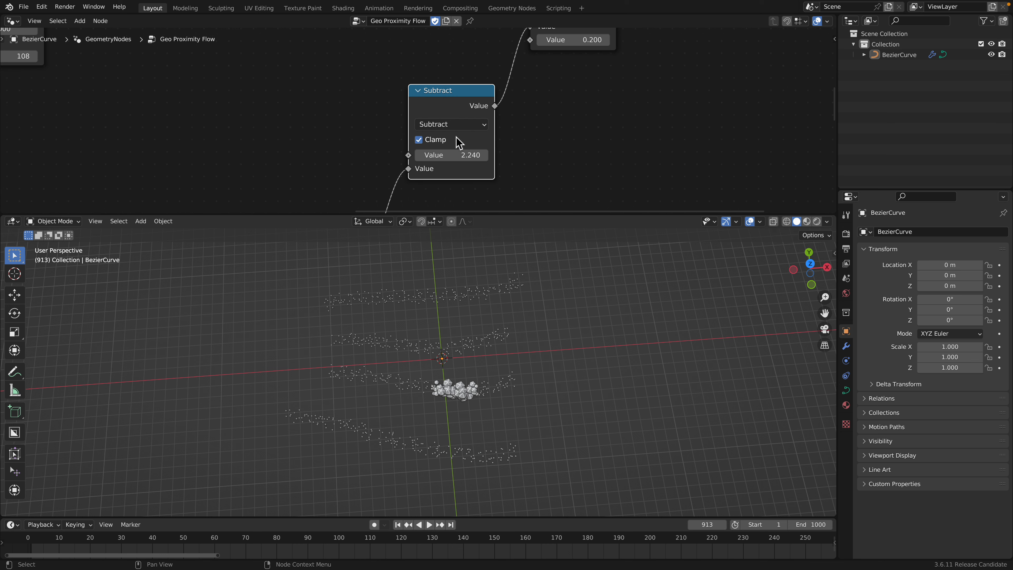
middle_drag(397, 191, 406, 148)
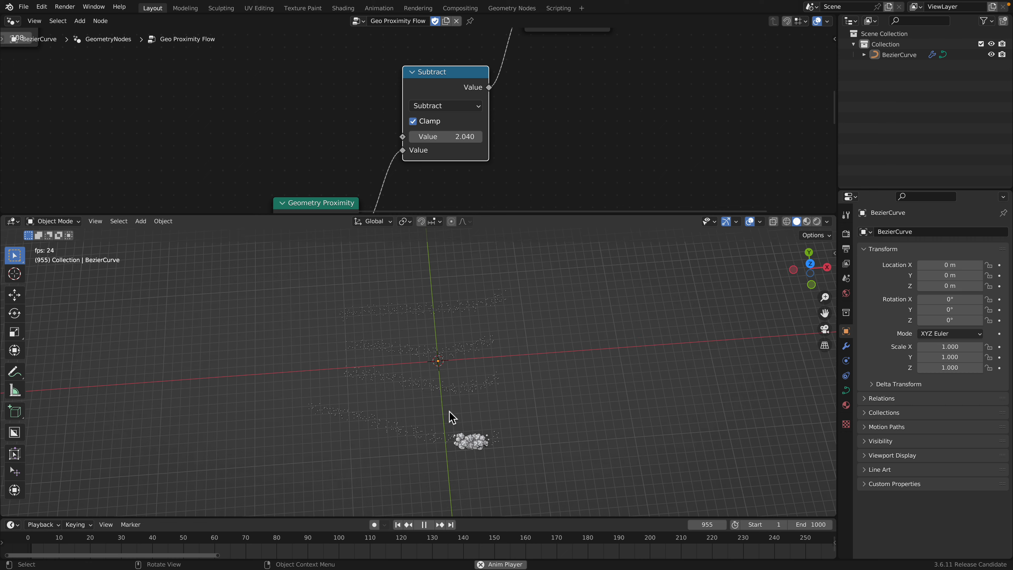
Enlarge the node editor, nudge the Points node up, and move the Set Position node beside it slightly up and left
drag(522, 215, 514, 266)
middle_drag(373, 185, 427, 84)
scroll(360, 182, down, 4)
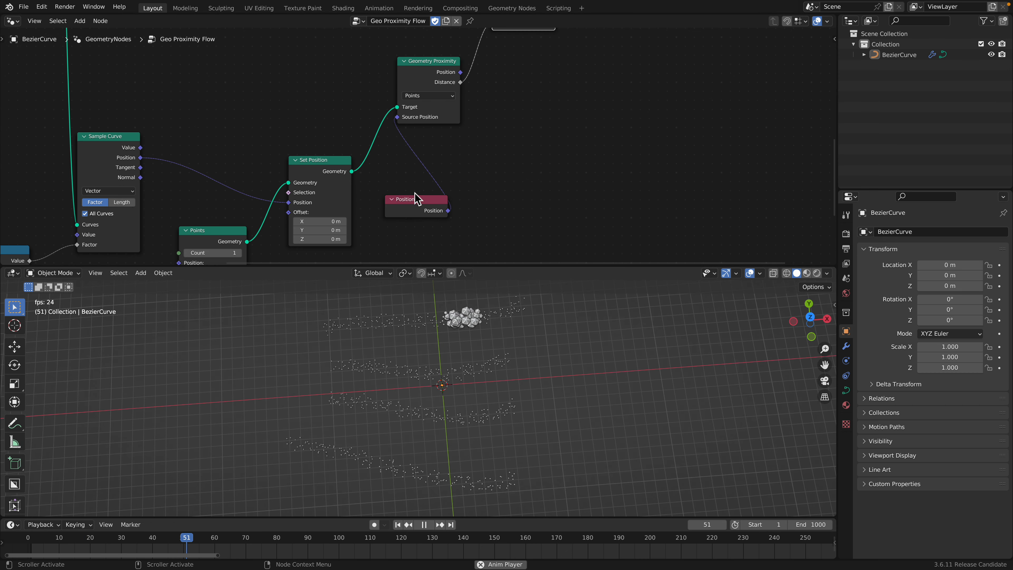
middle_drag(260, 188, 343, 123)
drag(312, 163, 315, 160)
drag(401, 108, 394, 96)
Enlarge the node editor further and move the Sample Curve node up and right, closer to Set Position
scroll(348, 136, down, 3)
drag(401, 266, 399, 315)
middle_drag(260, 151, 303, 165)
drag(286, 127, 314, 113)
scroll(326, 150, up, 2)
middle_drag(331, 142, 363, 157)
drag(334, 111, 340, 96)
Move the Resample Curve node down and left, closer to Group Input
middle_drag(321, 83, 339, 206)
scroll(339, 205, down, 4)
middle_drag(314, 178, 359, 240)
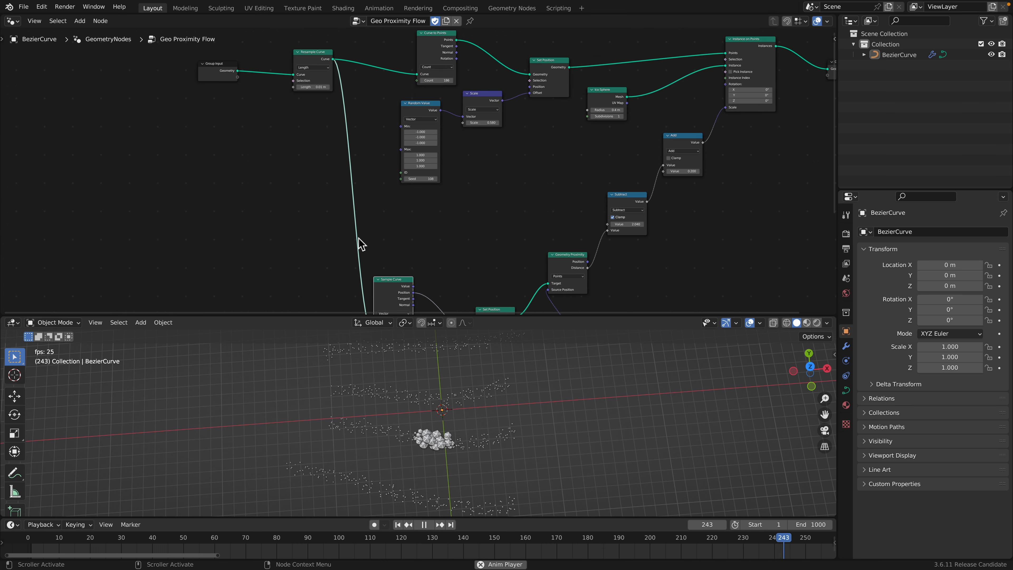
middle_drag(314, 86, 319, 119)
drag(309, 100, 288, 126)
middle_drag(241, 121, 307, 113)
scroll(306, 112, up, 4)
scroll(407, 147, up, 1)
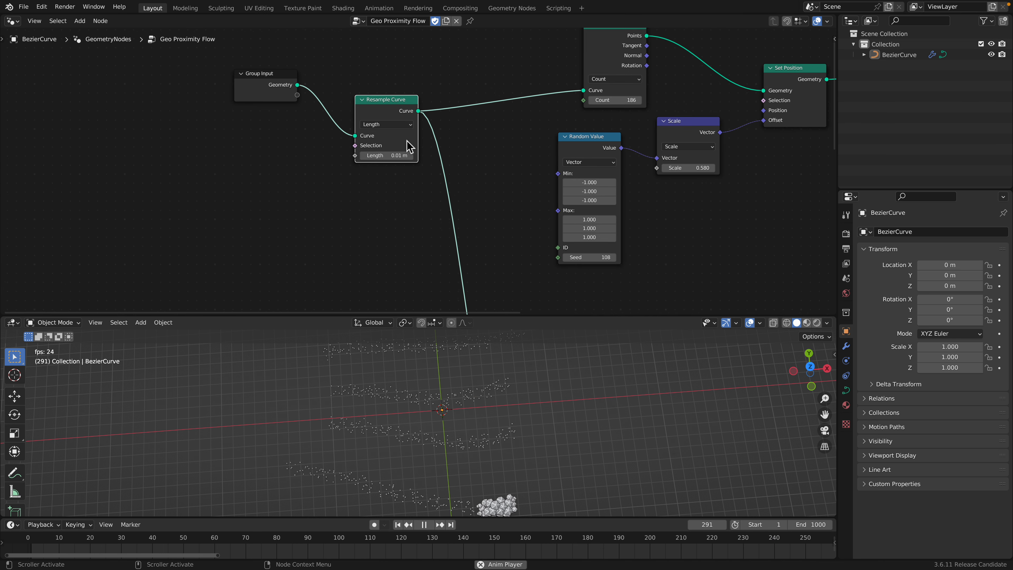
Move the Sample Curve node up and slightly left, and stop the playback
middle_drag(479, 284, 346, 48)
scroll(371, 120, up, 1)
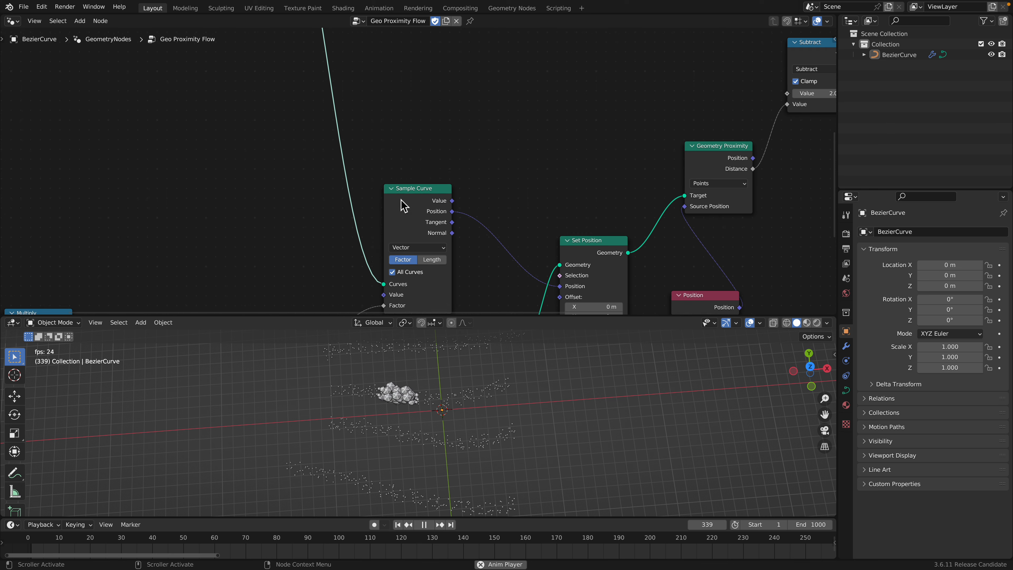
drag(404, 206, 405, 190)
middle_drag(412, 182, 421, 111)
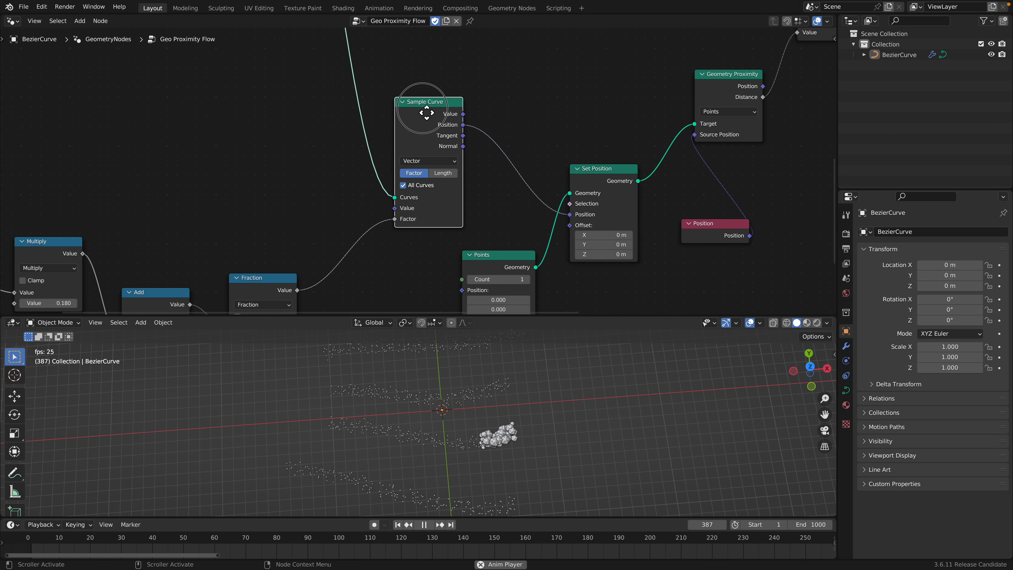
drag(423, 106, 413, 92)
key(space)
Play the animation in short runs and move the Float Random Value node right, closer to the Add node
scroll(402, 218, down, 2)
middle_drag(391, 201, 389, 177)
scroll(404, 206, up, 1)
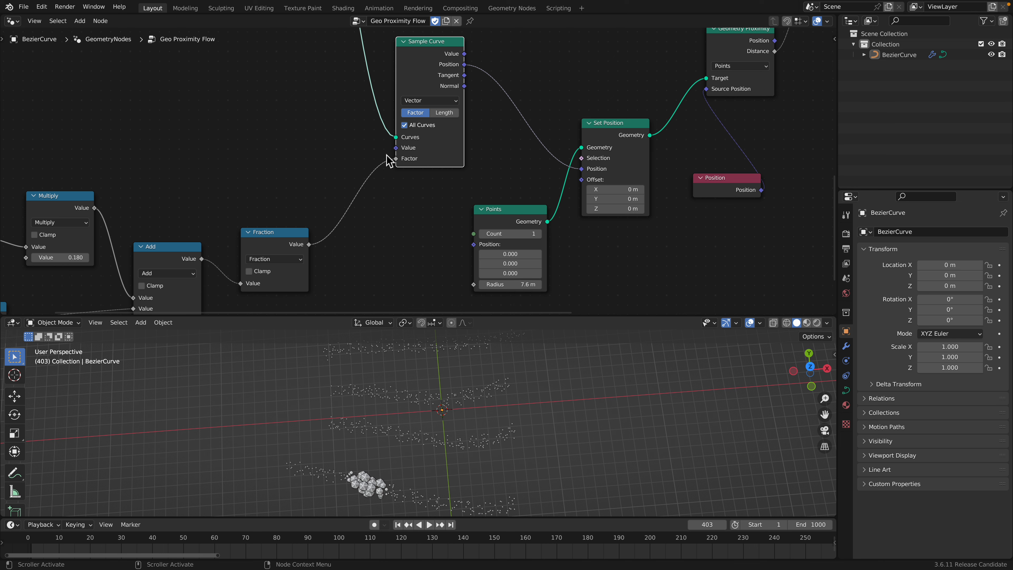
key(space)
middle_drag(274, 252, 334, 188)
key(space)
key(space)
middle_drag(68, 234, 138, 216)
drag(103, 221, 186, 207)
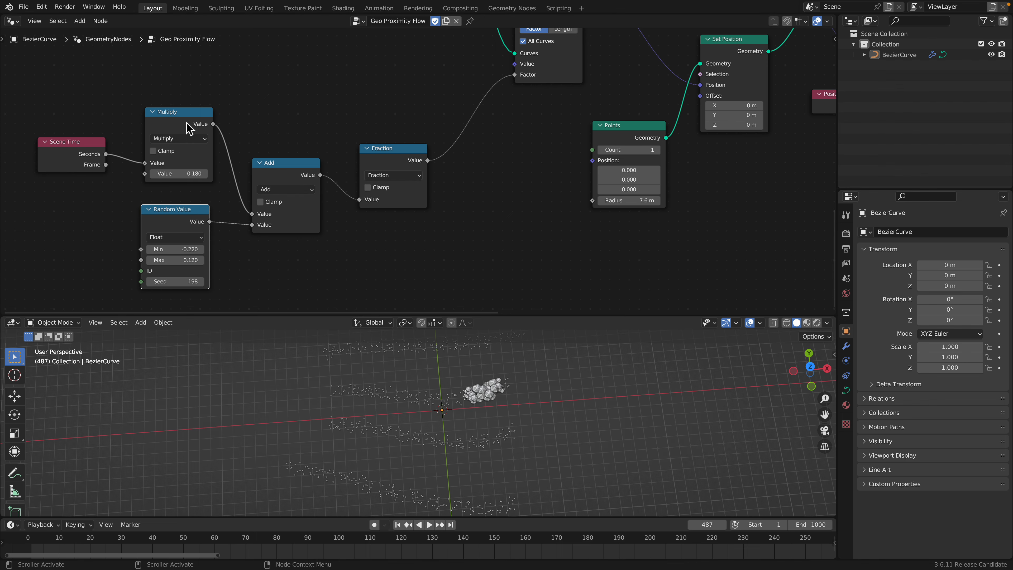
Rearrange the Multiply and Scene Time nodes, moving both up above the Random Value node
drag(186, 122, 183, 107)
drag(86, 150, 90, 133)
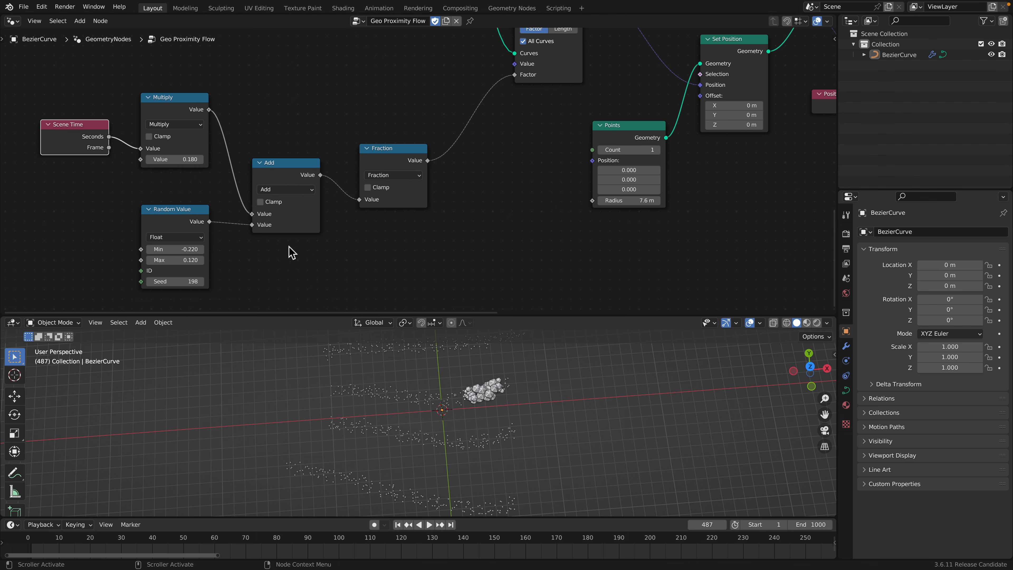
drag(188, 106, 201, 98)
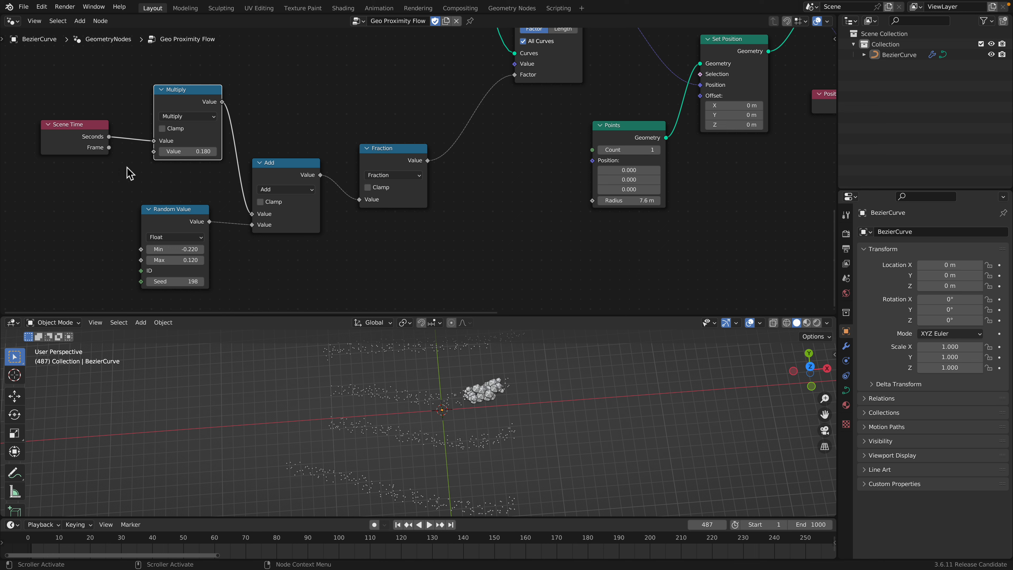
drag(97, 130, 95, 115)
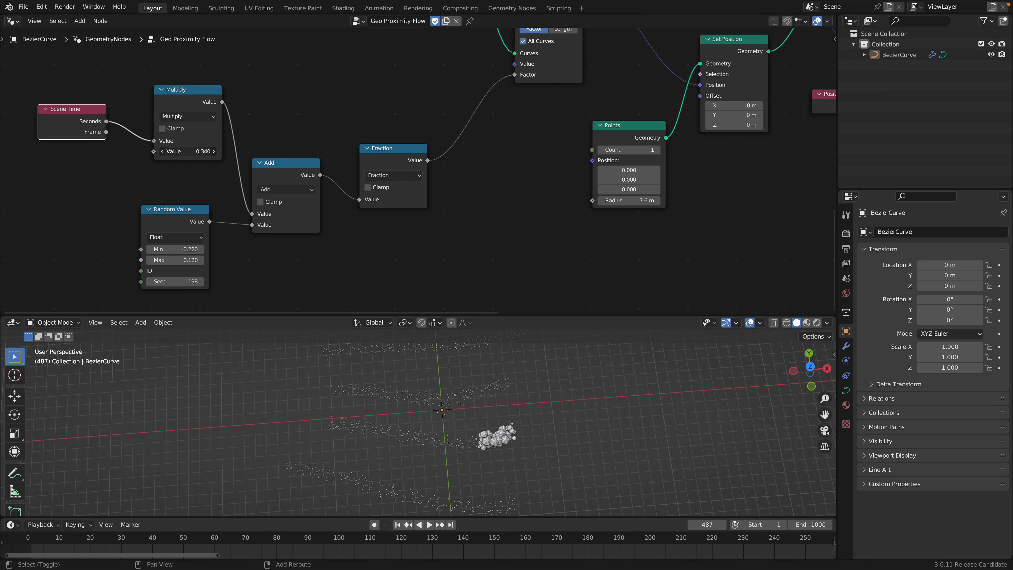
Set the Multiply node's value to 0.120 while checking the playback, and move the neighbouring Add node slightly up
key(space)
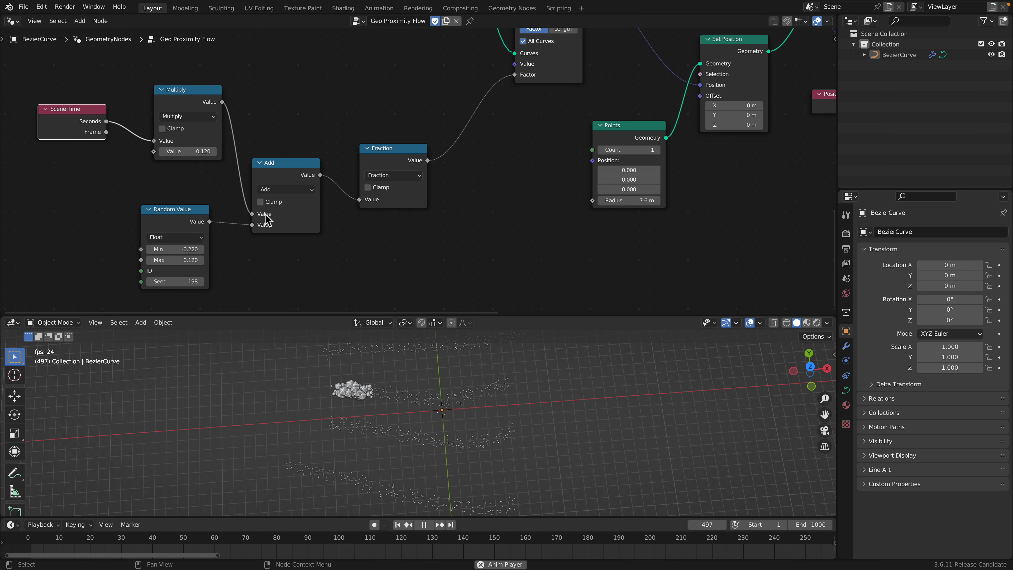
drag(341, 316, 341, 299)
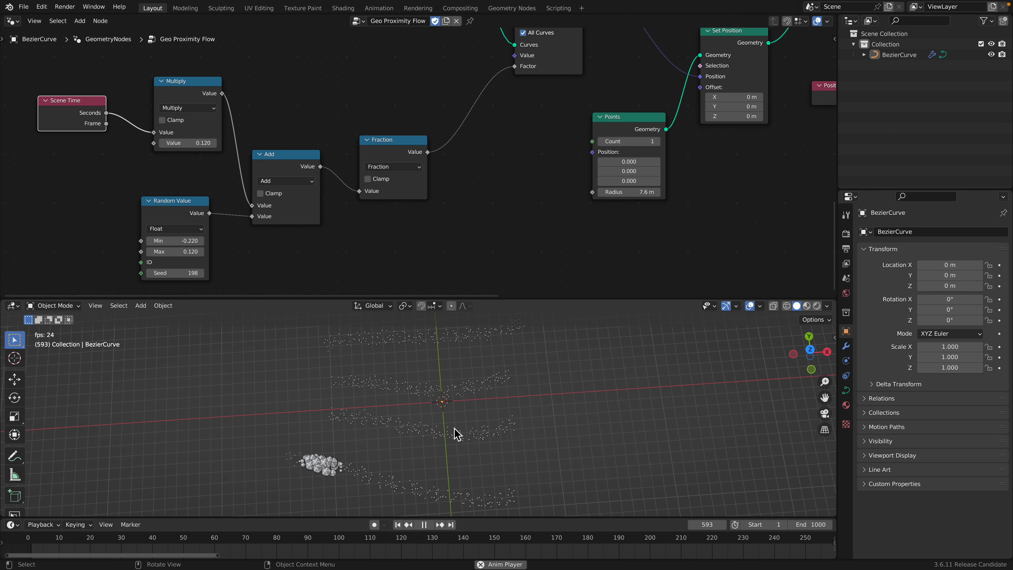
key(space)
drag(272, 161, 270, 146)
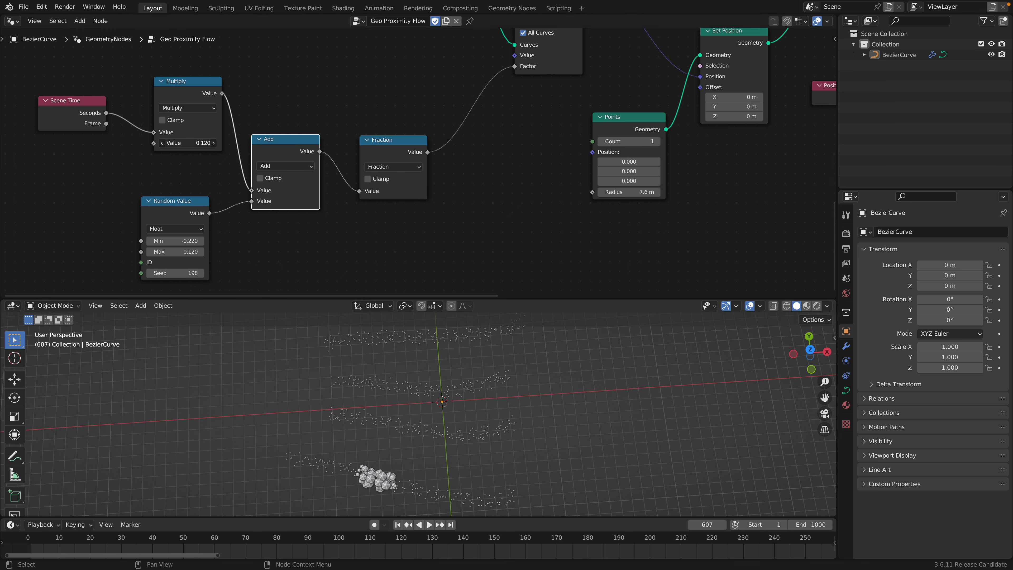
Set the Multiply node's value to 0.140 and the Random Value seed to 230, adjusting the Add and Random Value node positions
drag(287, 183, 285, 173)
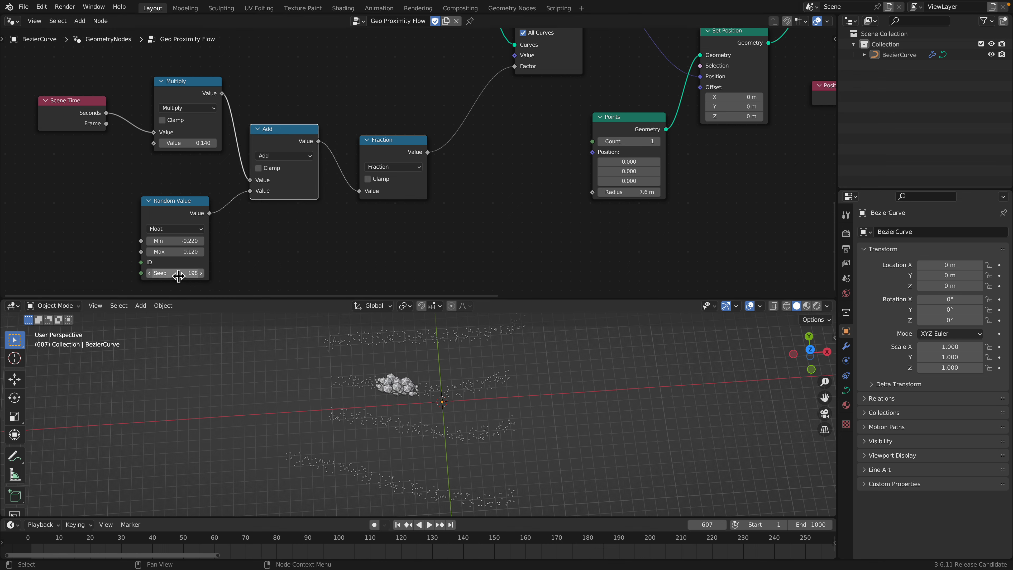
drag(178, 276, 198, 276)
drag(180, 202, 191, 191)
Move the Add and Fraction nodes up so they line up better with the Multiply node
click(285, 135)
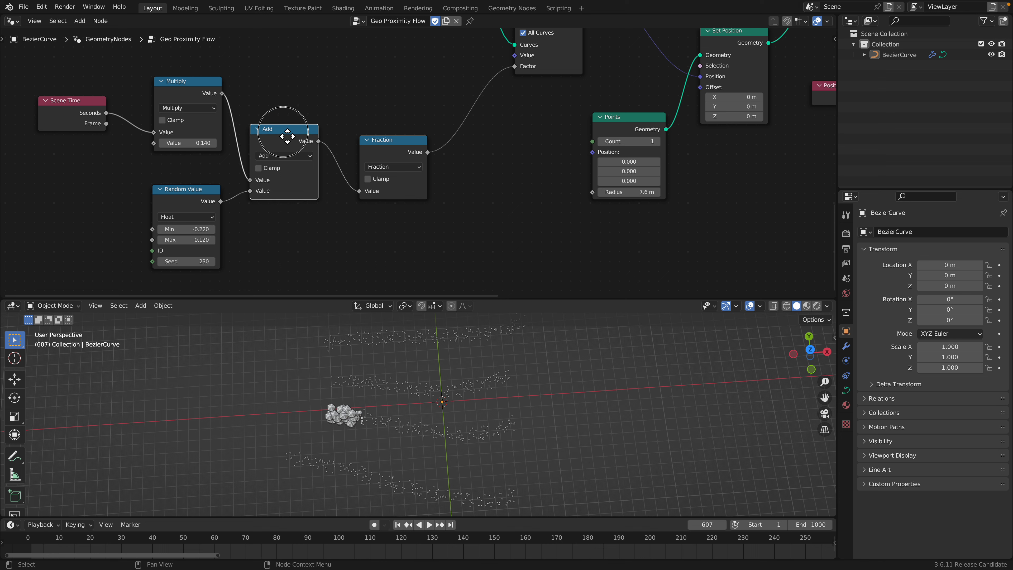
drag(288, 136, 287, 126)
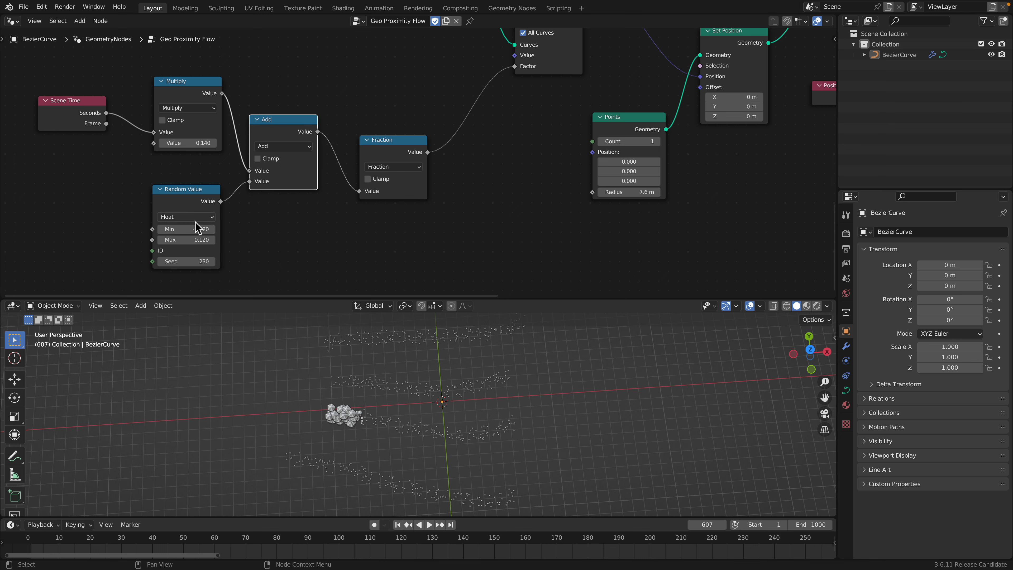
drag(376, 151, 368, 126)
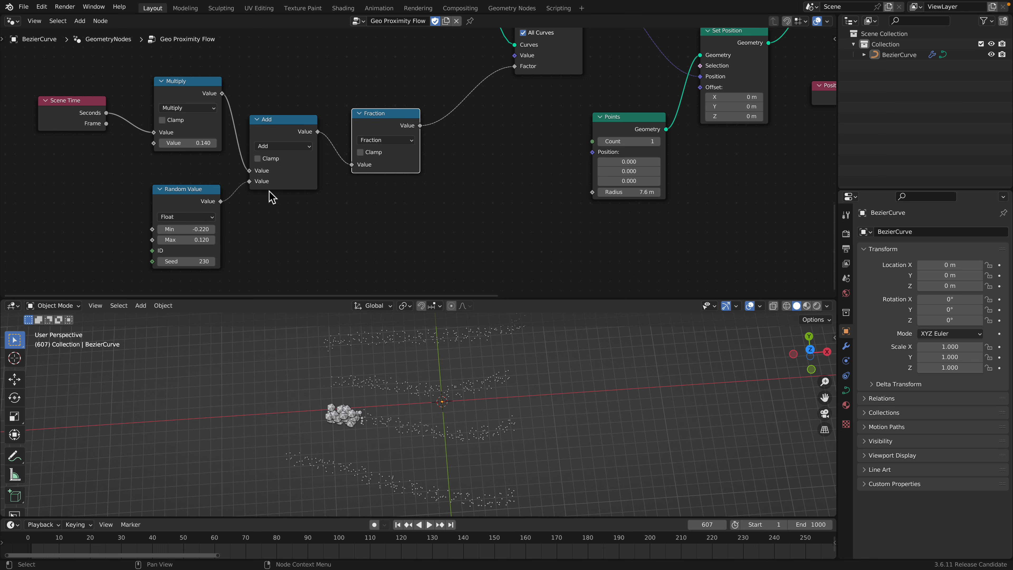
Set the Points node's Count to 10 and play the animation
scroll(269, 194, right, 5)
scroll(269, 194, up, 2)
drag(520, 156, 513, 153)
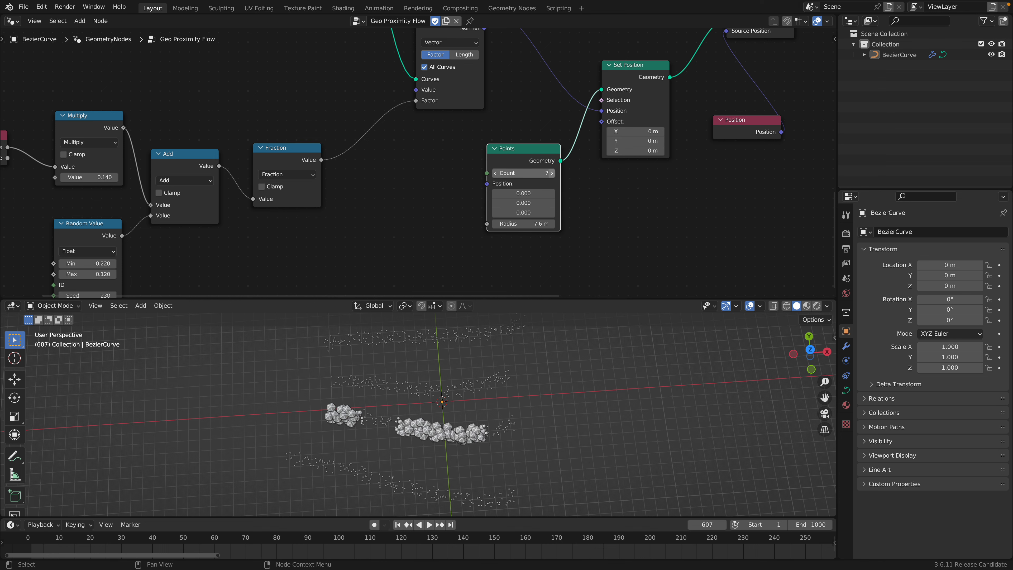
key(space)
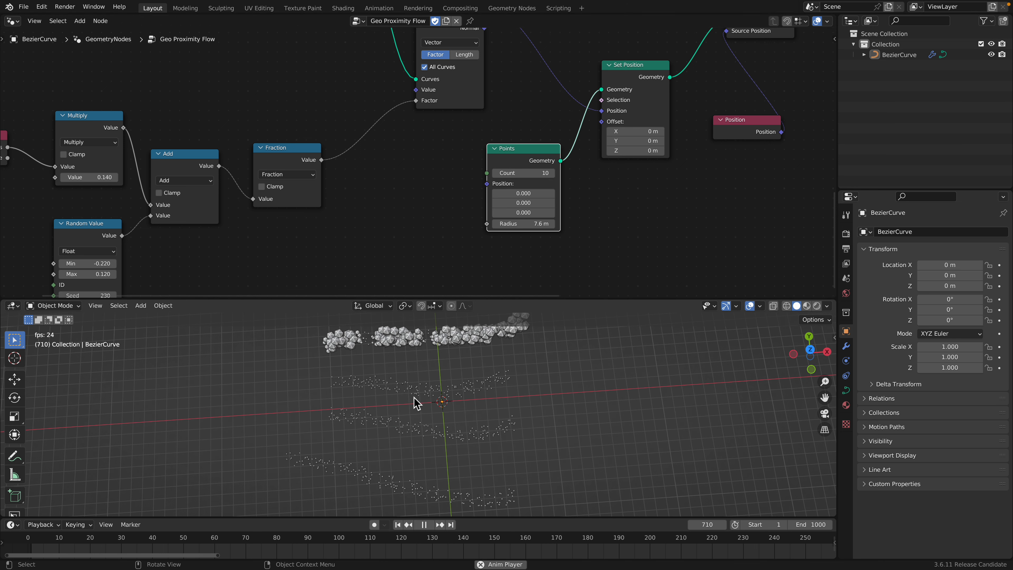
Set the Random Value node's Min to -1.220, Max to 1.060 and Seed to 366 while the animation plays
scroll(307, 205, down, 1)
middle_drag(305, 199, 312, 177)
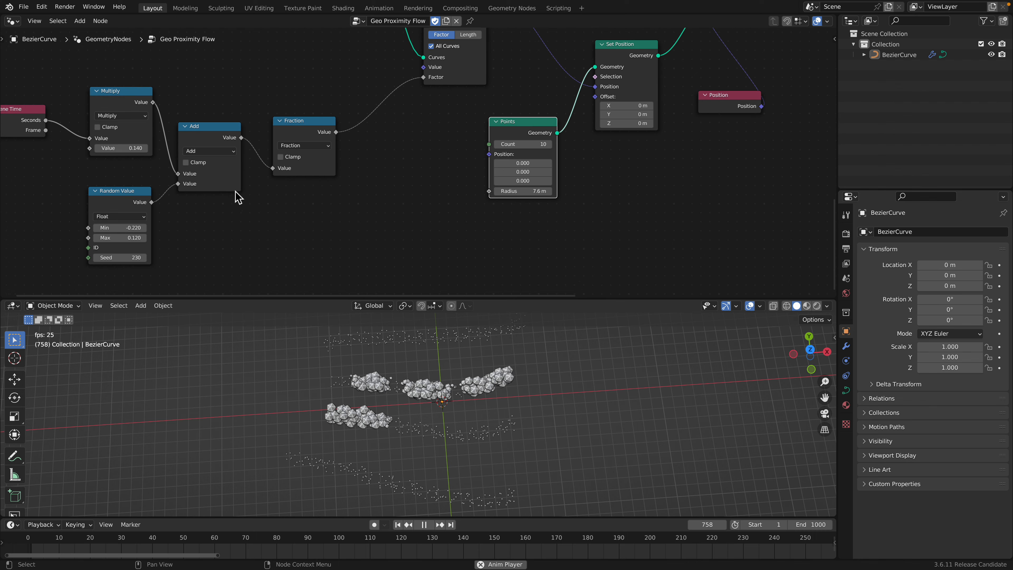
scroll(229, 198, up, 1)
drag(97, 265, 98, 233)
mouse_move(103, 243)
shift+mouse_down()
mouse_move(119, 244)
mouse_move(94, 234)
shift+mouse_up()
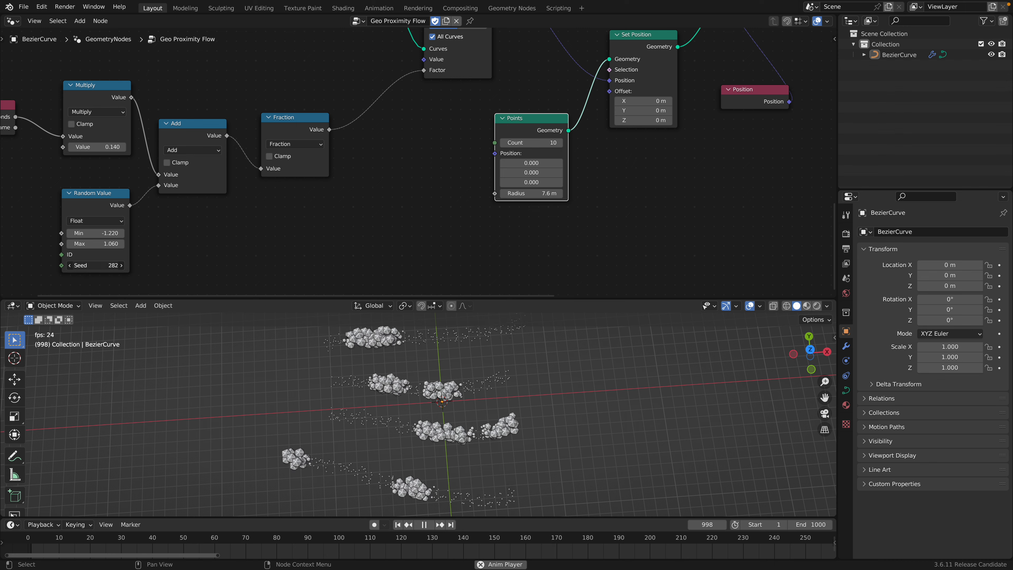
Move the Add node slightly right toward the Fraction node and nudge the Fraction node up
drag(195, 173, 196, 169)
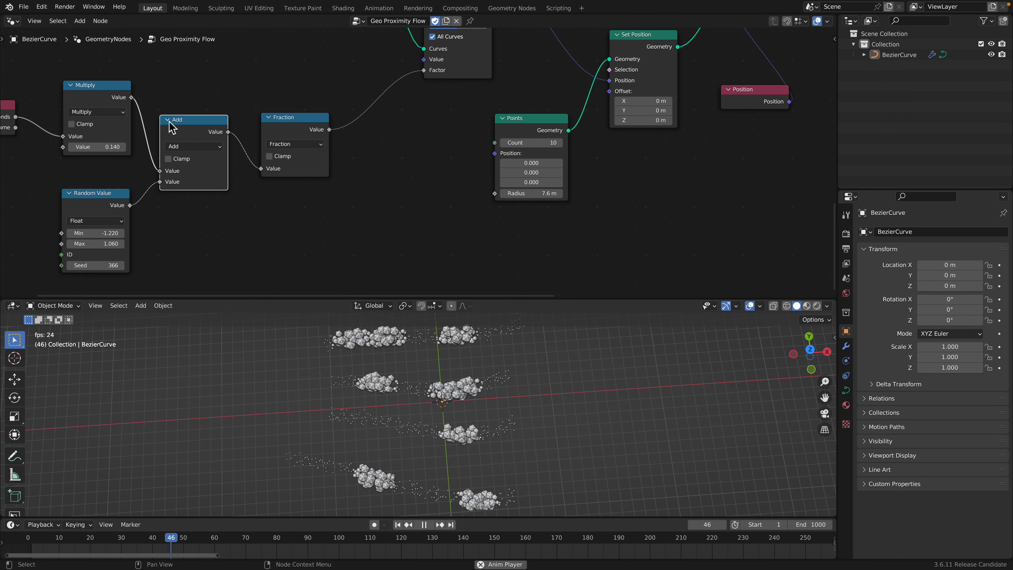
drag(184, 135, 189, 135)
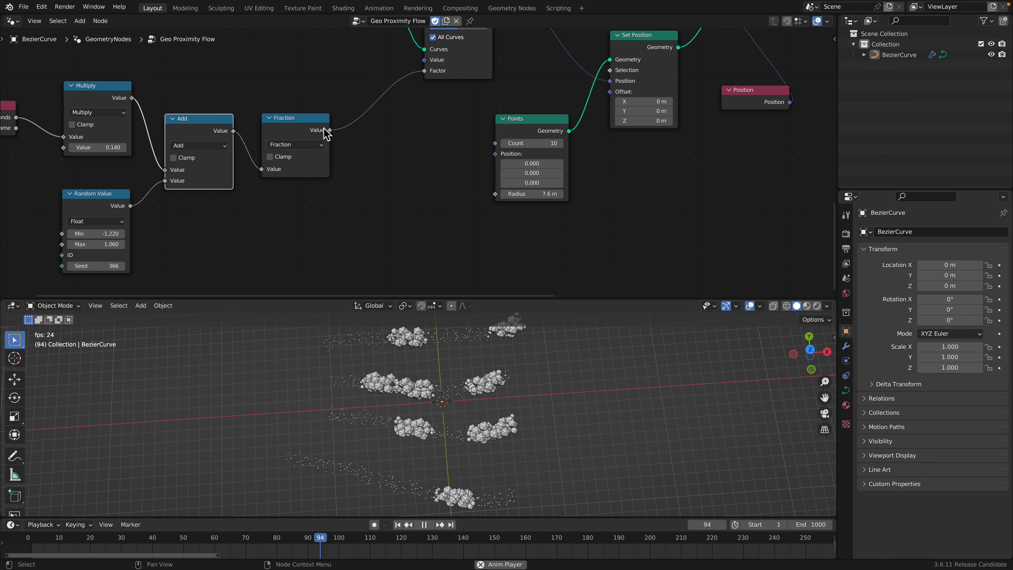
drag(316, 121, 316, 117)
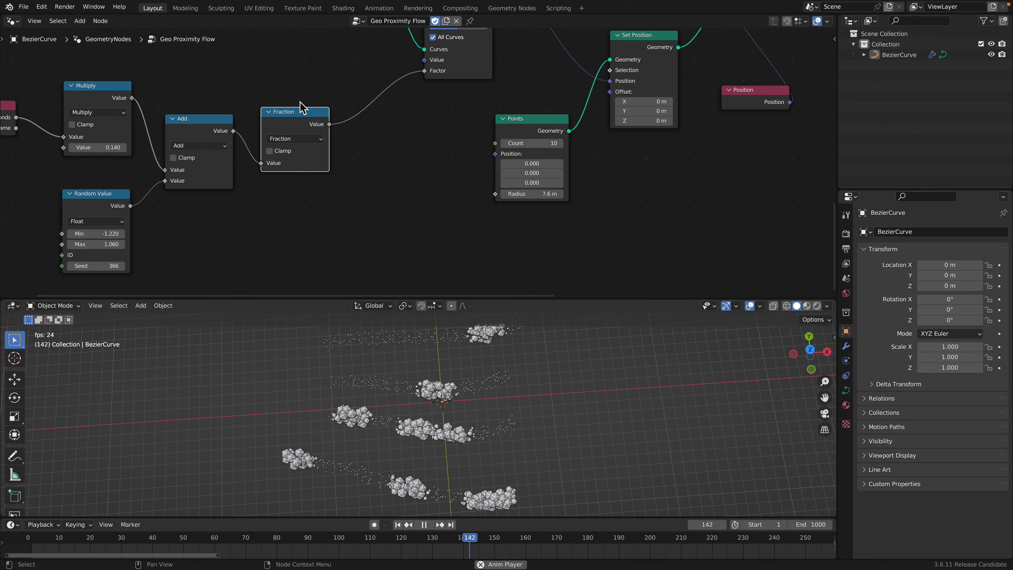
Try Ping-Pong with a Scale of -1.100 in place of the Fraction operation, and restore Fraction
click(303, 138)
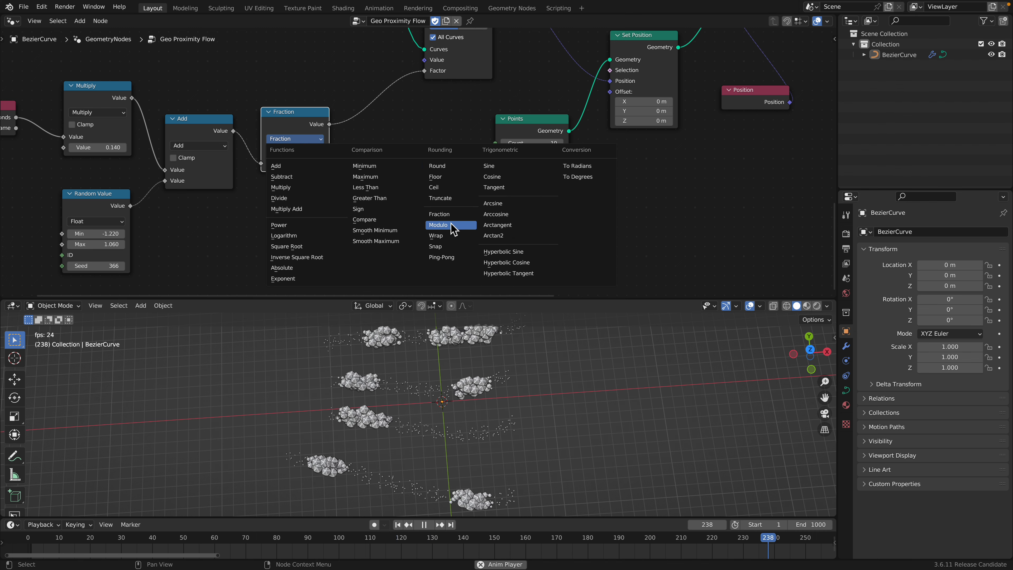
click(450, 259)
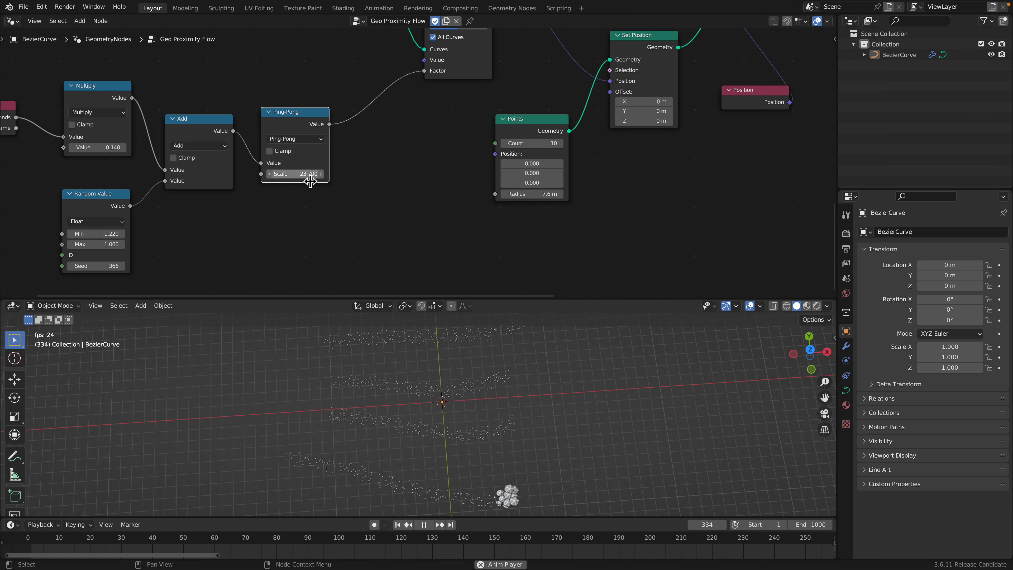
drag(287, 174, 299, 174)
drag(427, 300, 428, 239)
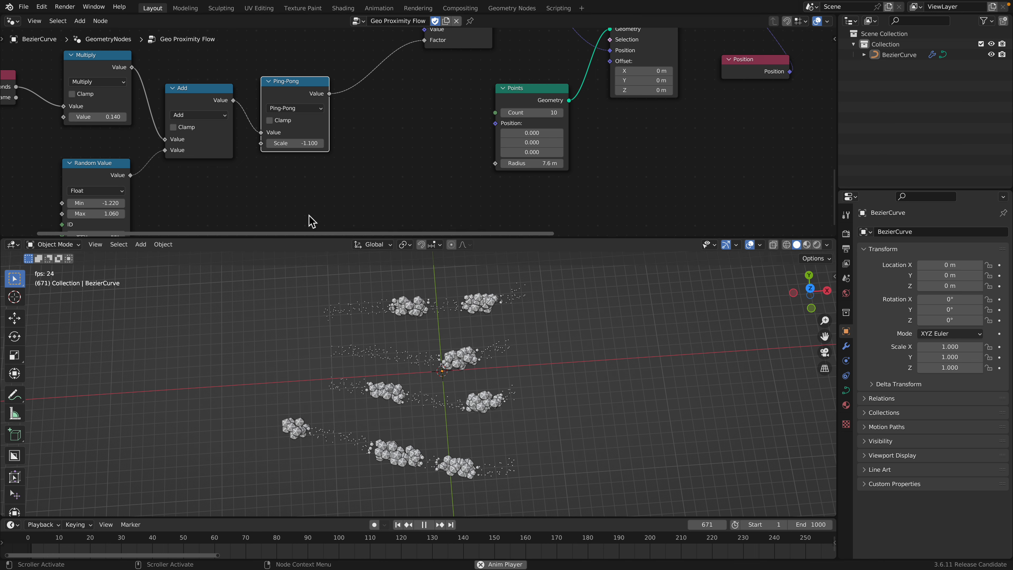
click(295, 108)
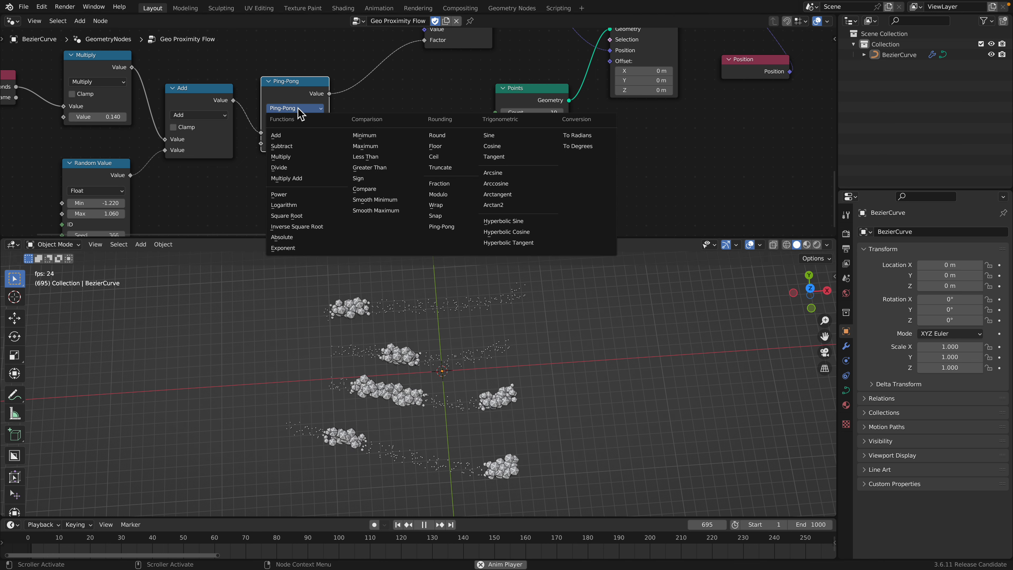
click(451, 185)
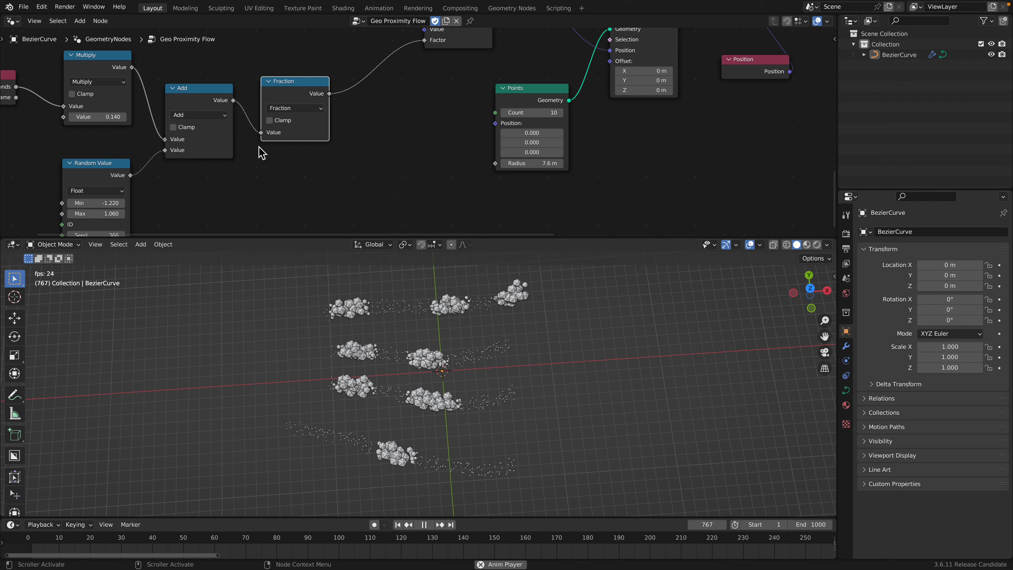
Enlarge the node editor and move the Scene Time node right and down, closer to the Multiply node
middle_drag(167, 161, 170, 139)
drag(158, 239, 159, 353)
middle_drag(164, 238, 201, 291)
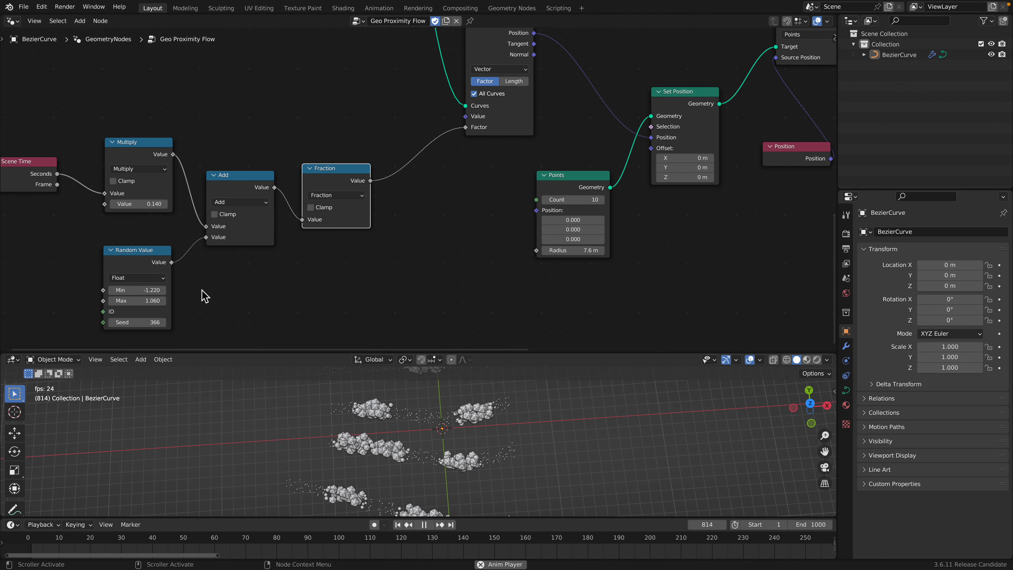
scroll(201, 290, down, 3)
scroll(198, 217, up, 3)
middle_drag(62, 167, 134, 170)
mouse_move(101, 165)
mouse_down()
mouse_move(95, 172)
mouse_move(87, 153)
mouse_move(94, 171)
mouse_move(110, 173)
mouse_up()
Space out the math nodes by moving Multiply and Add up and Fraction up and to the right
drag(310, 181, 309, 164)
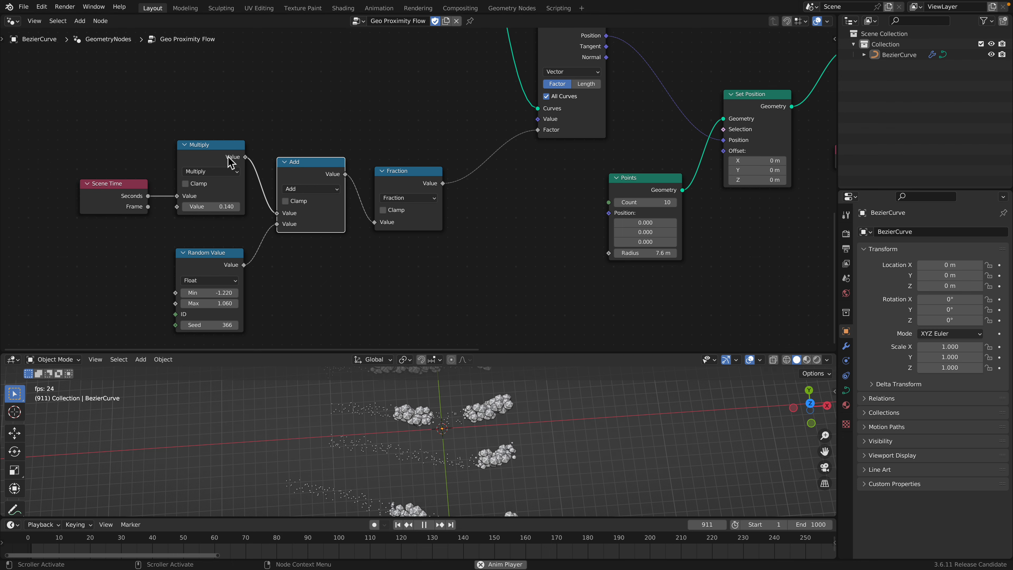
drag(200, 157, 200, 144)
drag(289, 162, 292, 168)
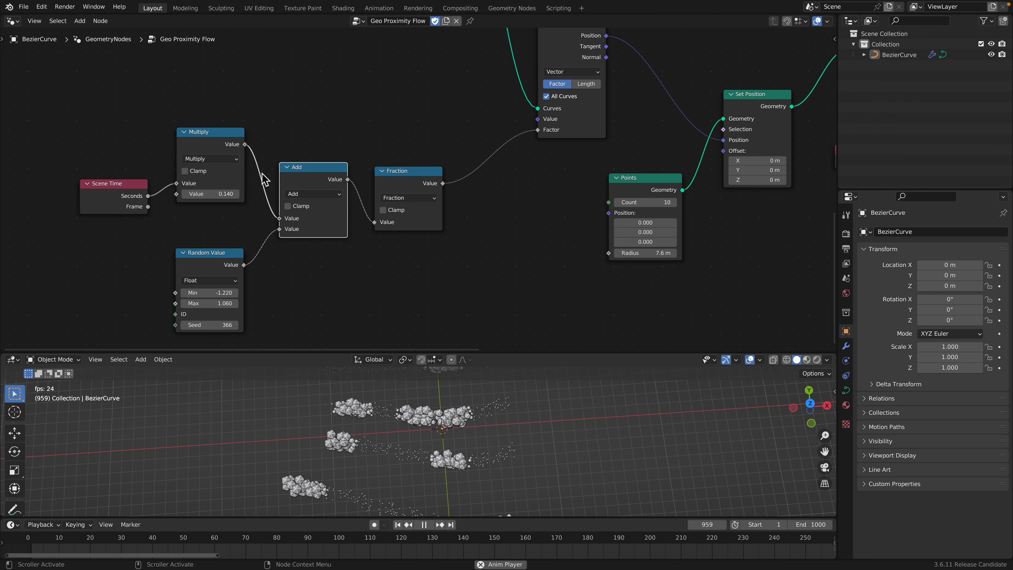
drag(418, 186, 431, 179)
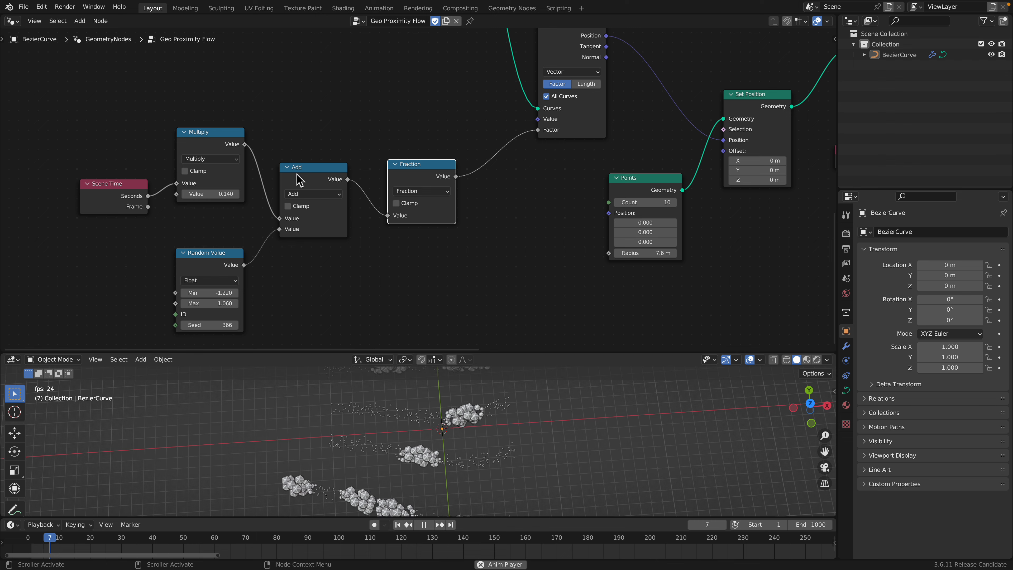
Move the Sample Curve node slightly up and left, and enlarge the viewport a little
middle_drag(460, 170, 335, 244)
drag(458, 176, 452, 168)
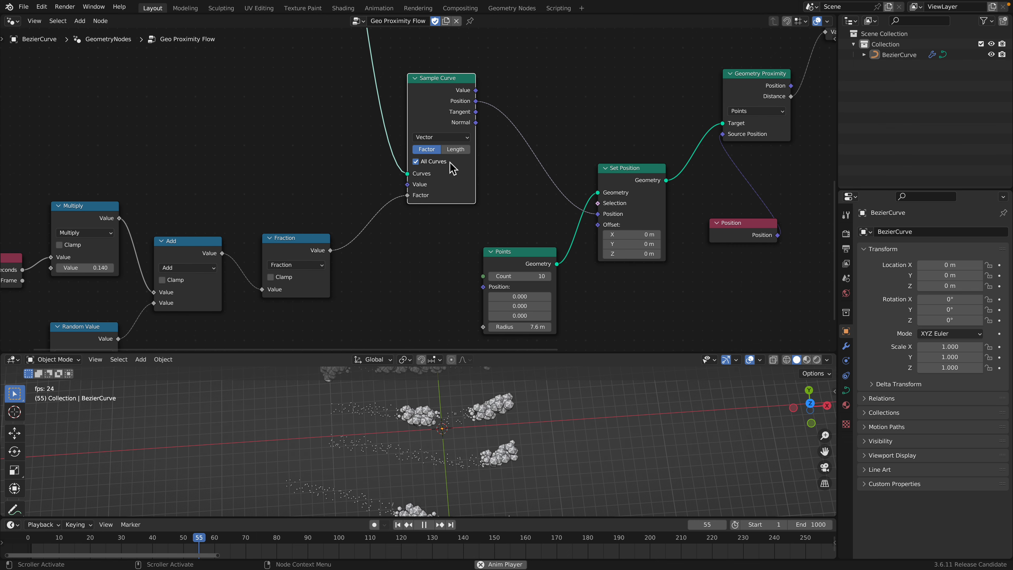
middle_drag(422, 132, 414, 110)
scroll(410, 133, up, 1)
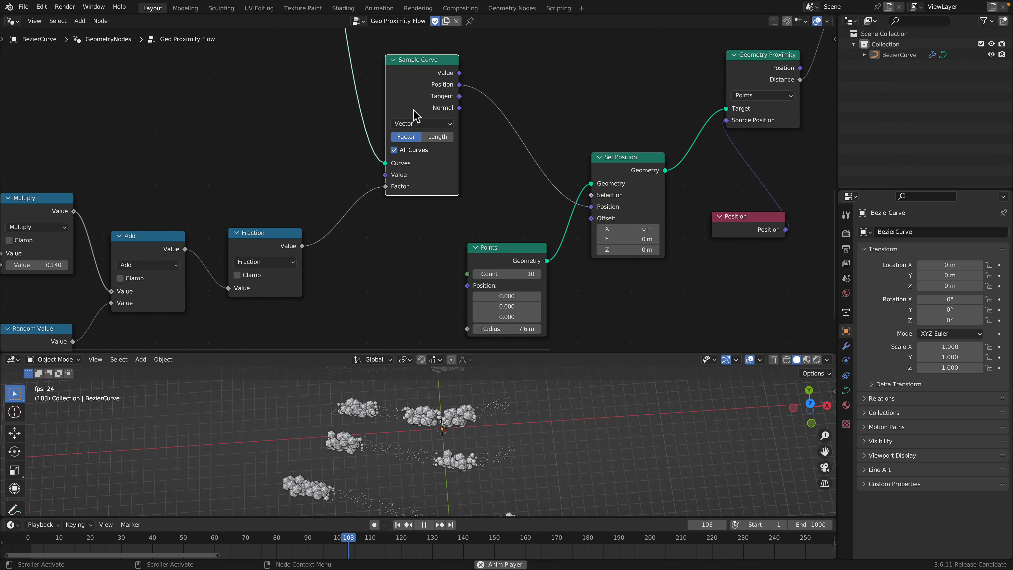
scroll(415, 100, down, 1)
drag(415, 99, 415, 98)
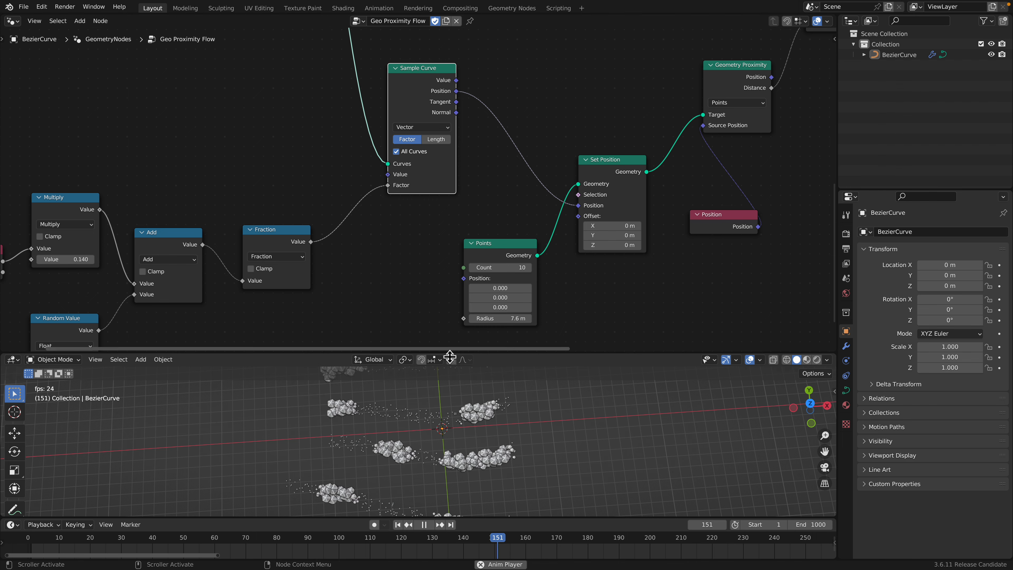
drag(450, 357, 450, 353)
Move the Points node left beneath Sample Curve and the Set Position node up and left
scroll(407, 80, down, 3)
middle_drag(392, 40, 367, 35)
scroll(402, 109, up, 2)
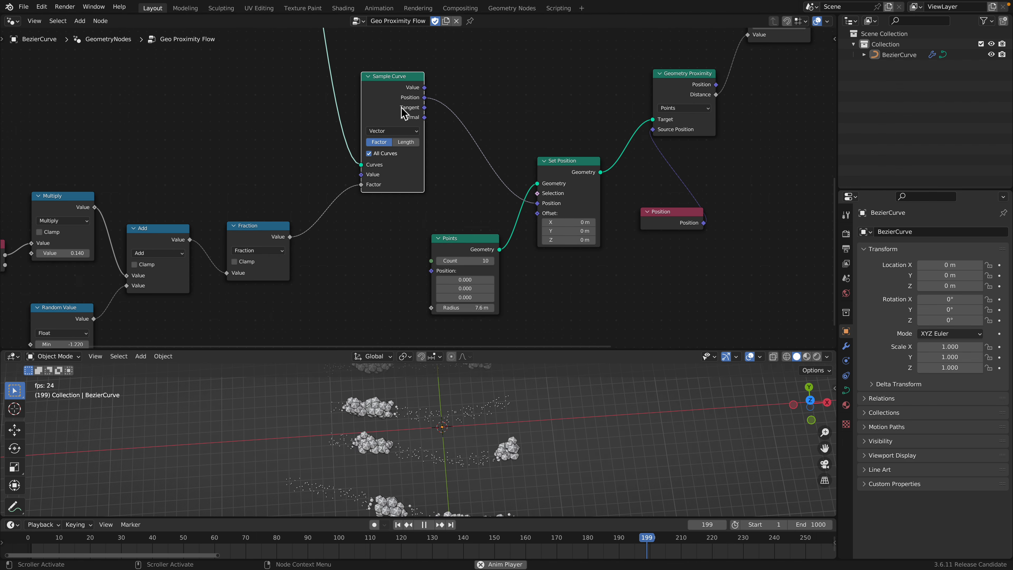
middle_drag(423, 129, 430, 106)
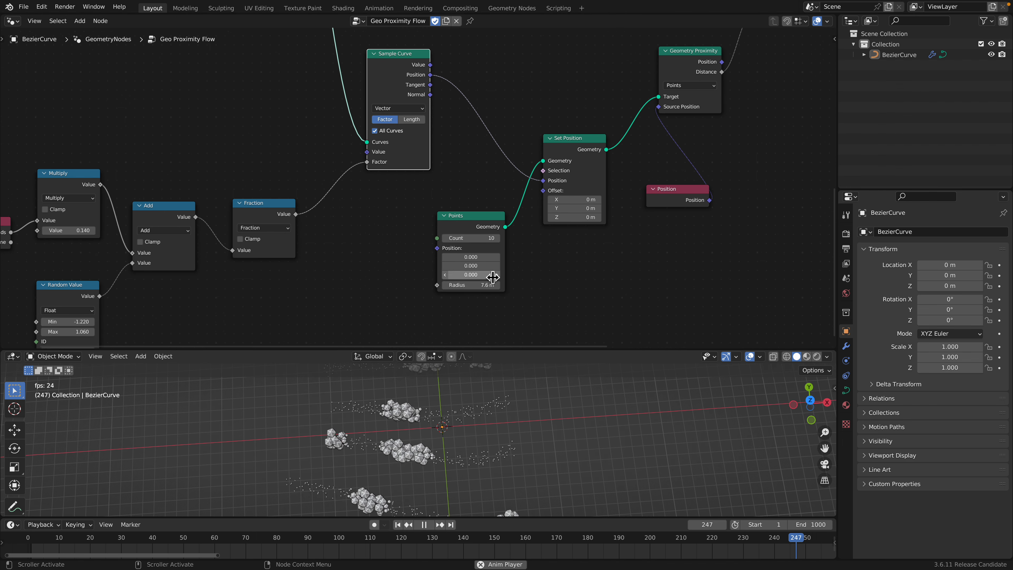
drag(479, 231, 417, 227)
drag(574, 146, 536, 119)
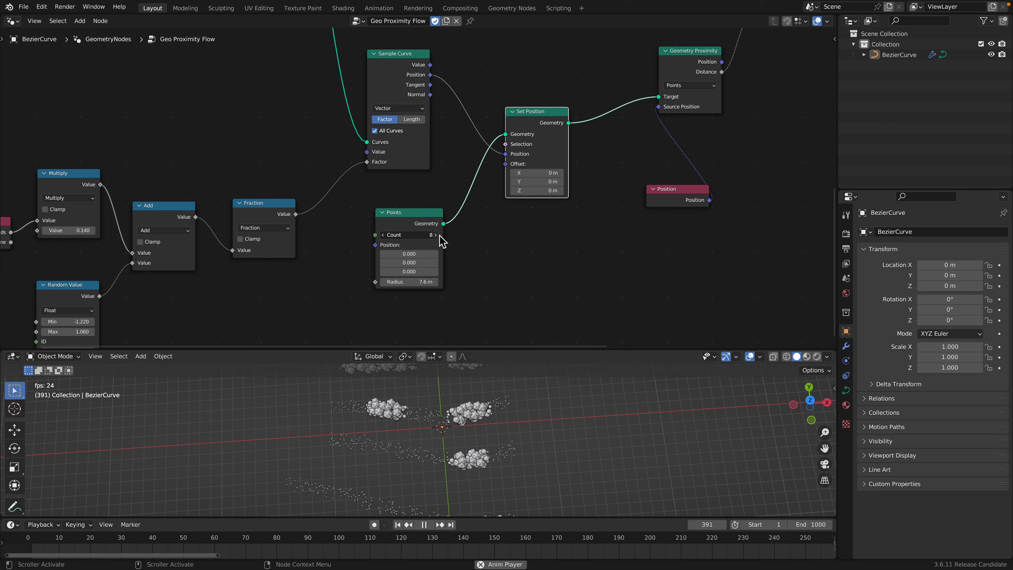
Move the Points node slightly up and set its Count to 10
drag(385, 239, 412, 218)
double_click(418, 236)
text(10)
key(Return)
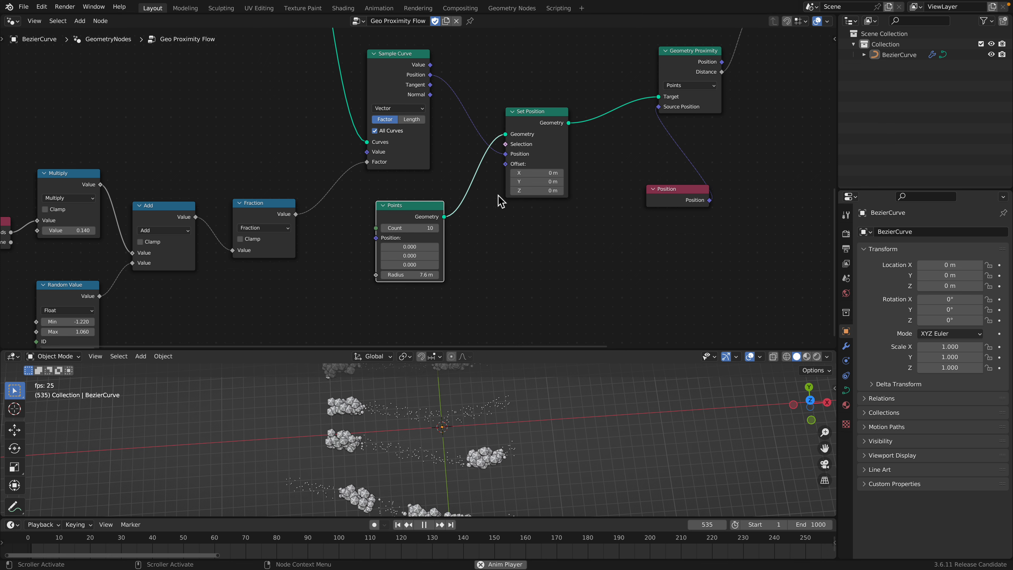
Move Set Position and Geometry Proximity up and slightly left, and place the Position node just below Geometry Proximity
middle_drag(498, 196, 436, 241)
drag(472, 168, 469, 148)
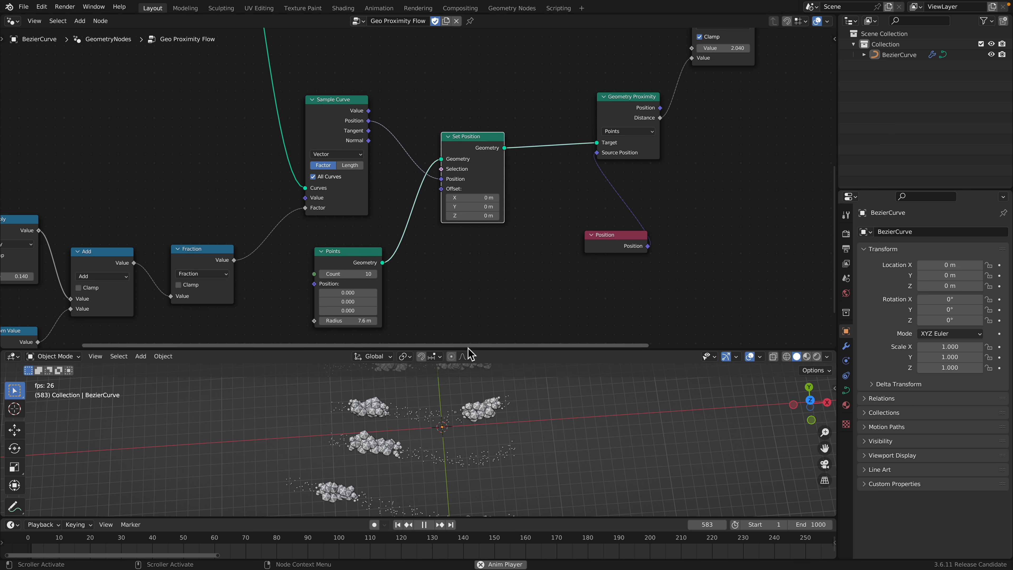
middle_drag(629, 105, 501, 155)
drag(500, 153, 489, 135)
drag(490, 287, 465, 227)
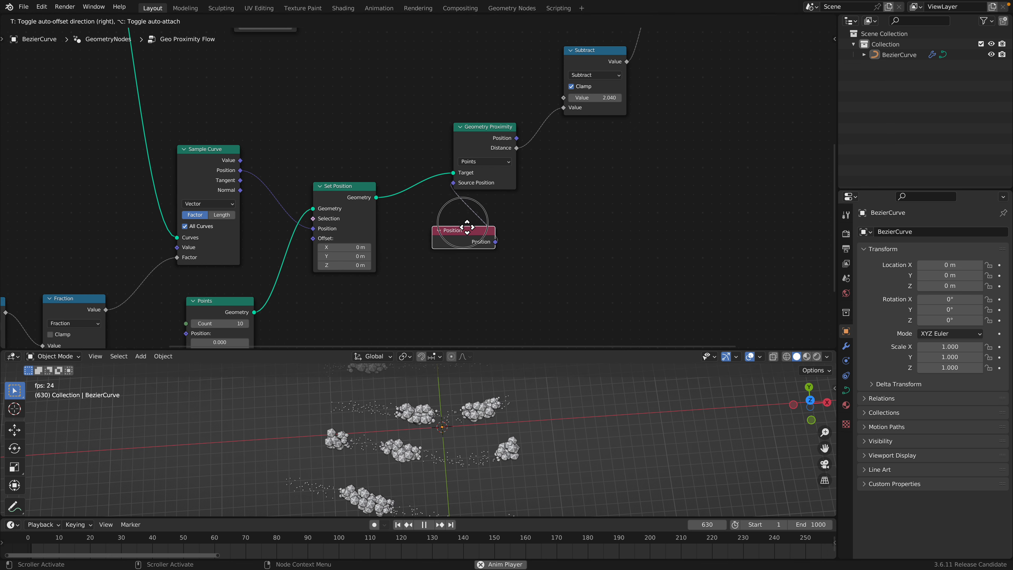
Cut the link between the Position node and Geometry Proximity's Source Position, and reconnect it
scroll(476, 279, down, 1)
click(474, 205)
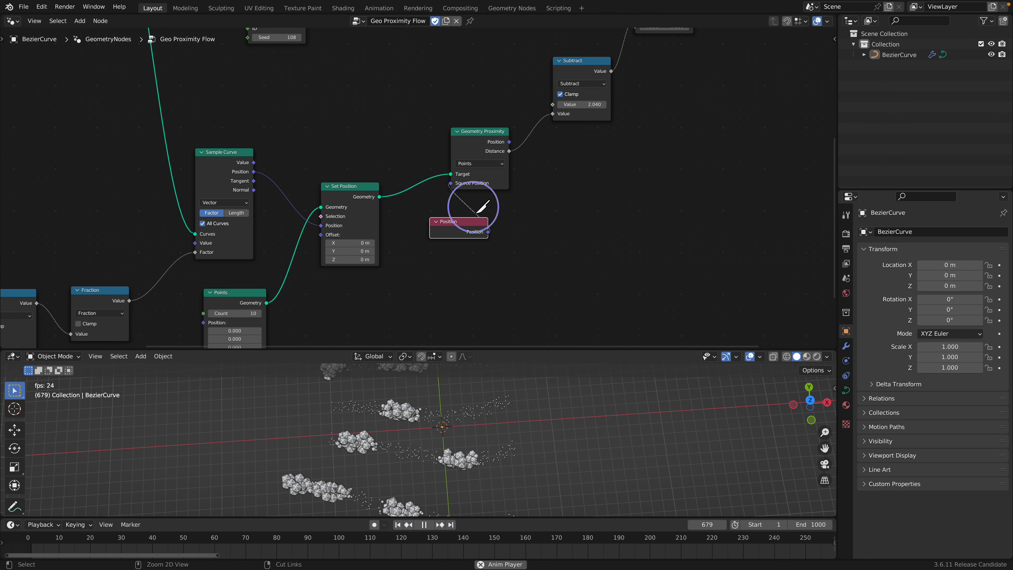
drag(488, 231, 451, 183)
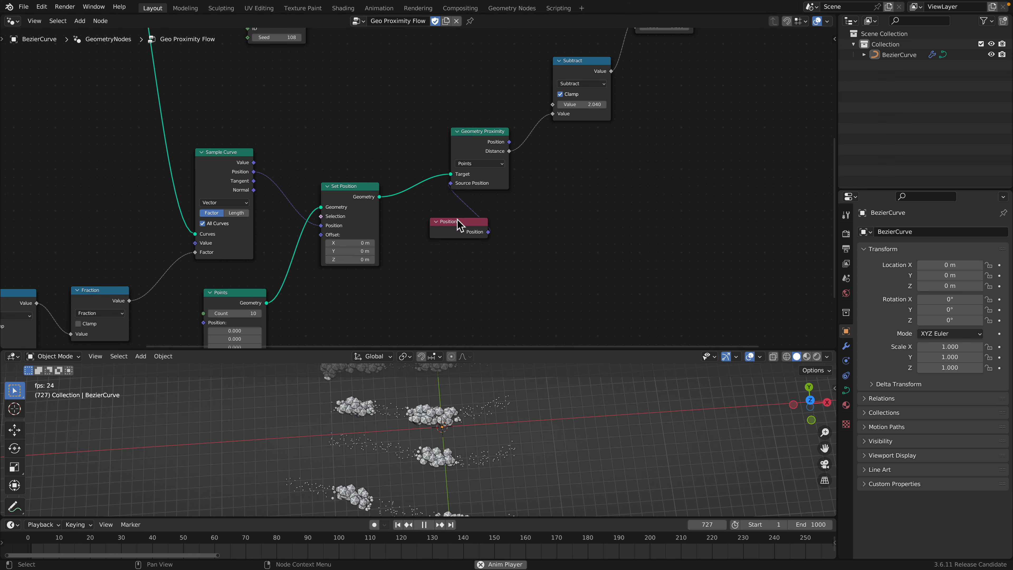
Move the Position node closer to Geometry Proximity and save the file
drag(458, 222, 453, 211)
key(ctrl+s)
Enlarge the 3D viewport to inspect the flowing instances on the curves, and stop the playback
drag(479, 349, 480, 244)
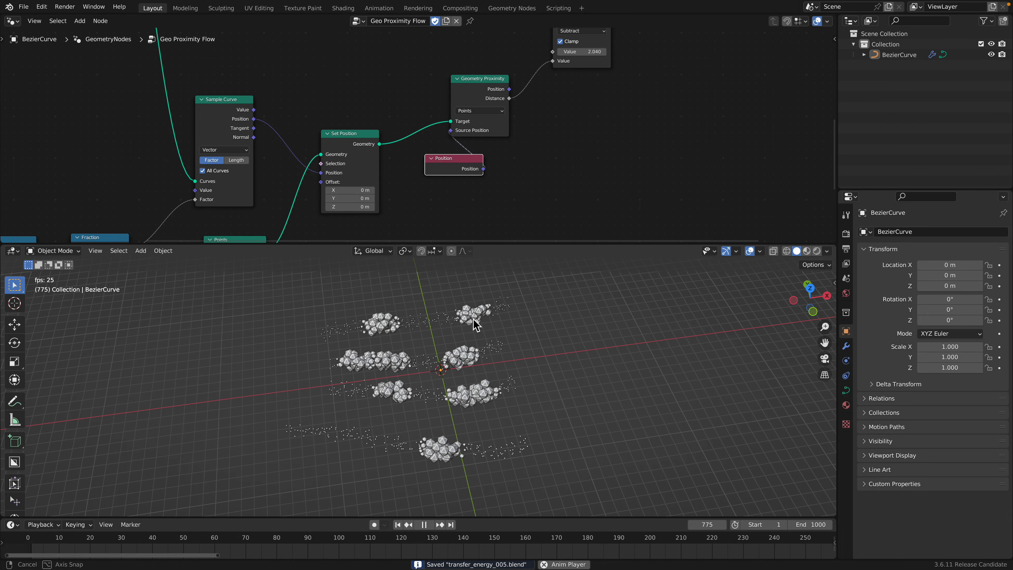
middle_drag(475, 383, 478, 357)
key(space)
Move the Group Output node further right, leaving space after the Instance on Points node
middle_drag(557, 169, 538, 215)
middle_drag(588, 87, 551, 165)
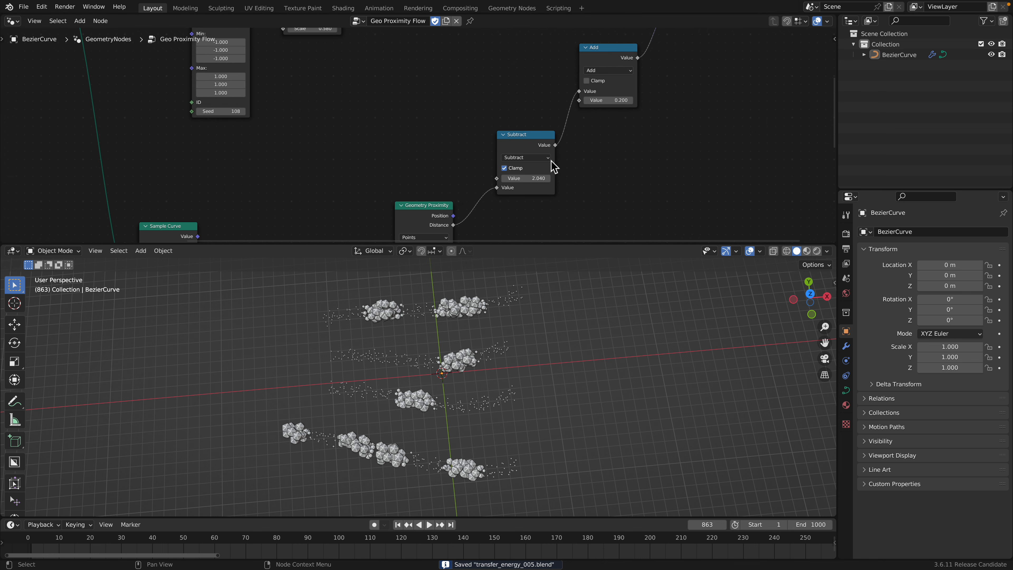
middle_drag(548, 82, 470, 180)
middle_drag(676, 101, 443, 178)
drag(537, 119, 593, 126)
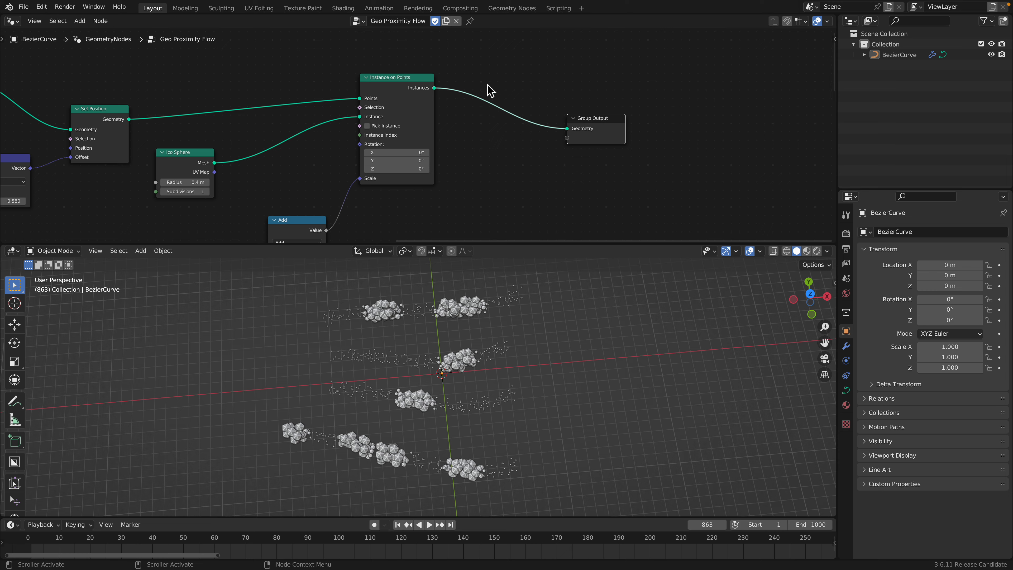
scroll(470, 128, up, 1)
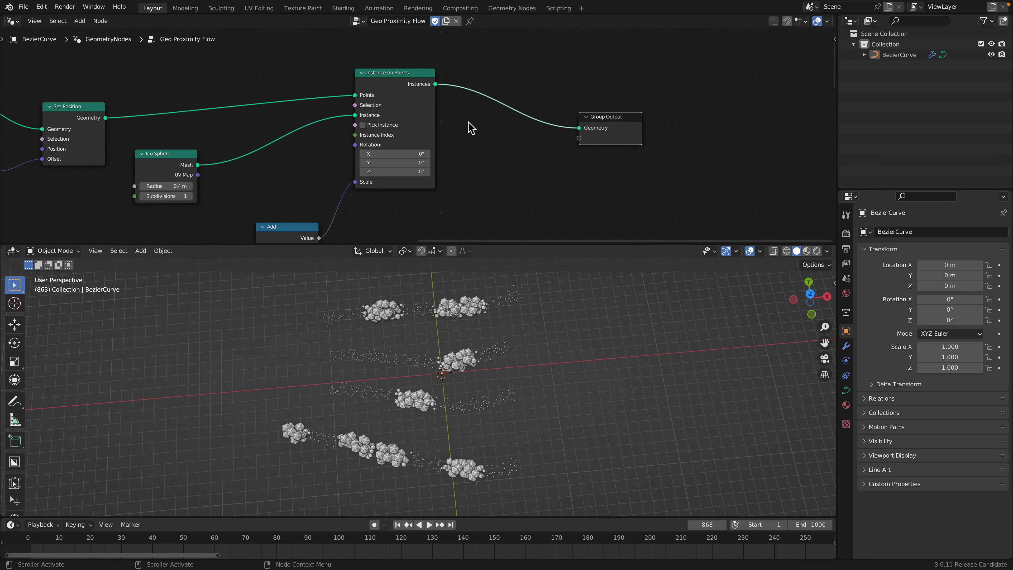
Play the animation in a tilted perspective view and in top view to inspect the instances flowing along the curves
key(space)
middle_drag(512, 366, 431, 359)
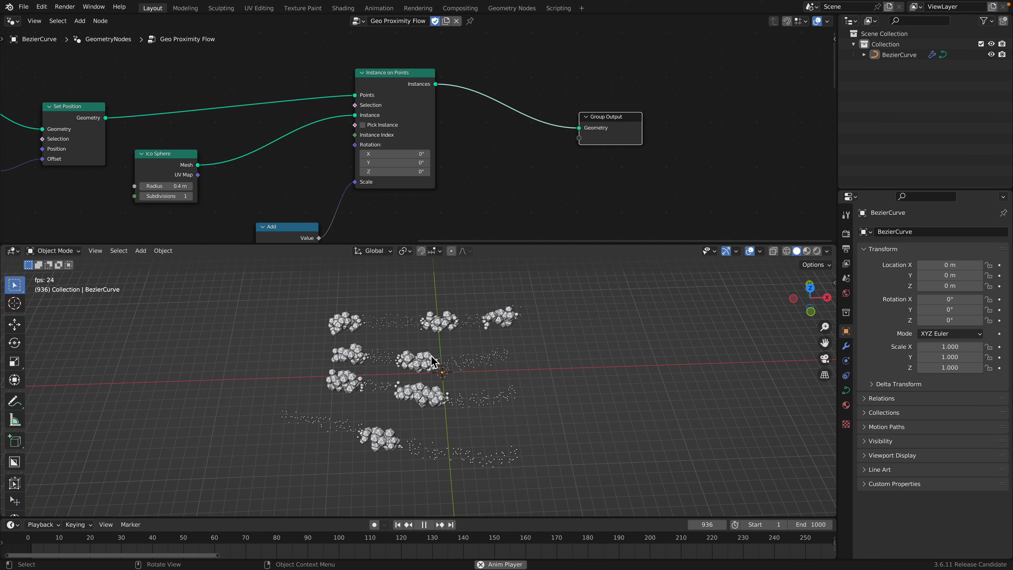
key(space)
click(809, 287)
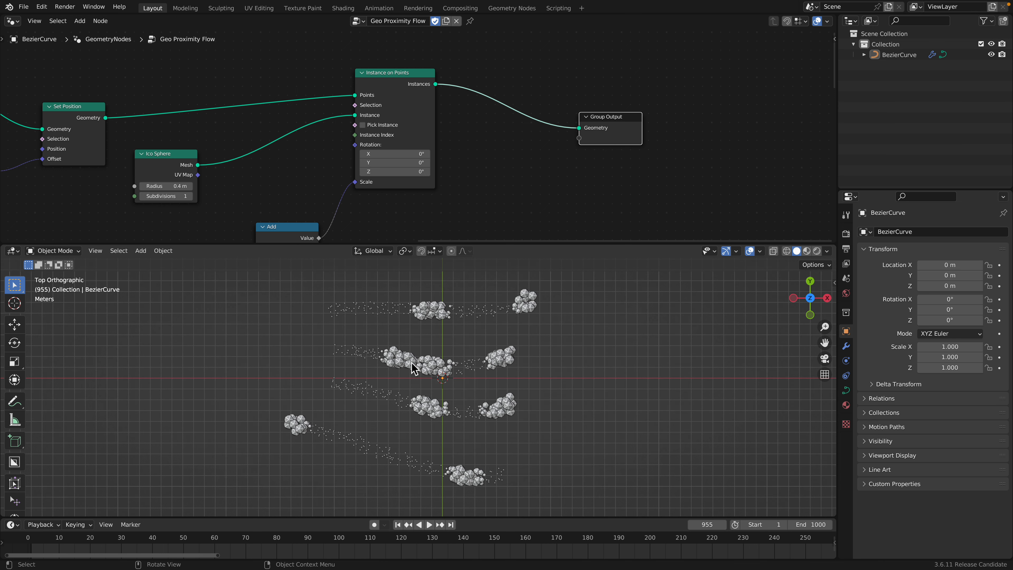
key(space)
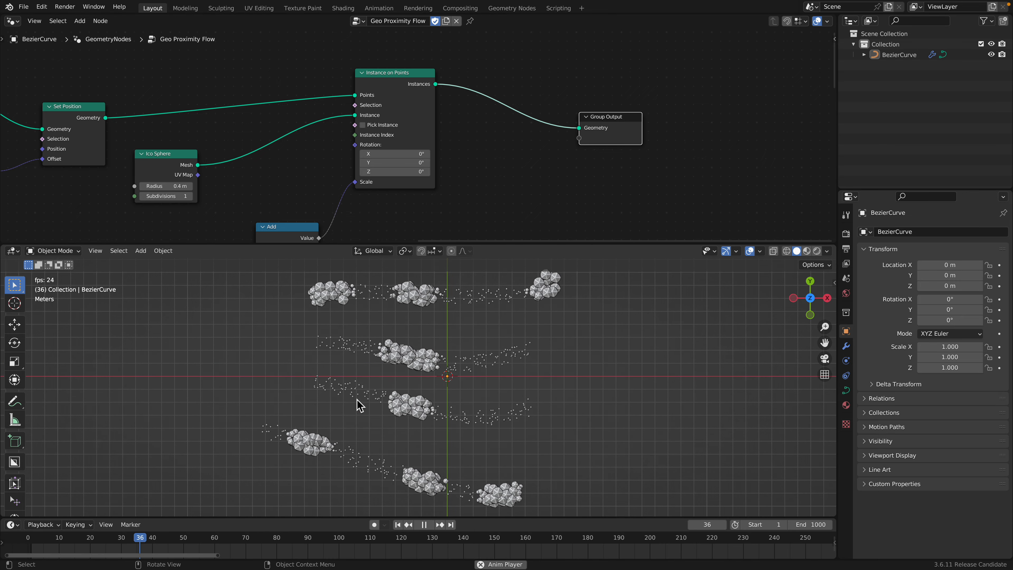
Tilt the 3D view back to perspective, stop the playback, and save the file
key(space)
key(space)
middle_drag(350, 430, 406, 400)
key(space)
key(ctrl+s)
Nudge the Subtract node slightly up and enlarge the node editor around the Subtract and Add nodes
middle_drag(383, 216, 446, 77)
scroll(422, 130, down, 3)
drag(318, 164, 319, 153)
middle_drag(300, 176, 380, 125)
scroll(375, 130, up, 2)
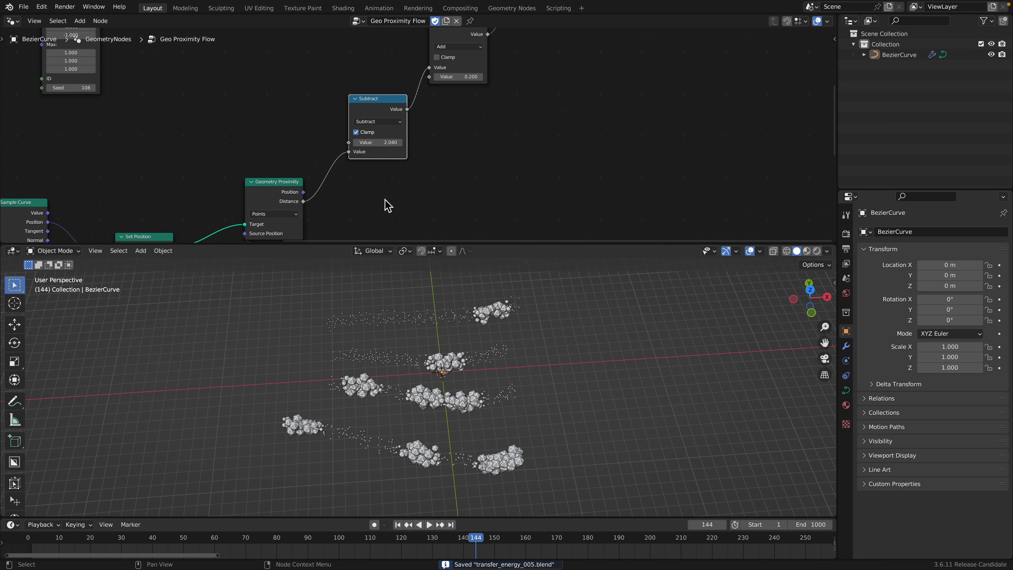
drag(393, 244, 393, 296)
middle_drag(389, 199, 373, 233)
scroll(399, 215, up, 2)
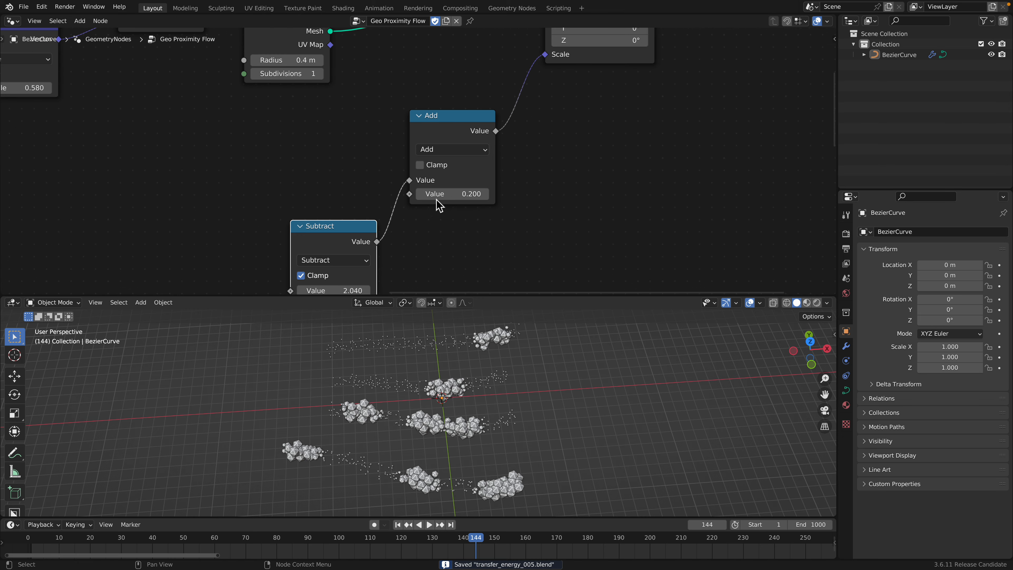
Add a Float Random Value node in the free space above and beside the Subtract node
scroll(265, 157, down, 1)
key(shift+a)
text(random)
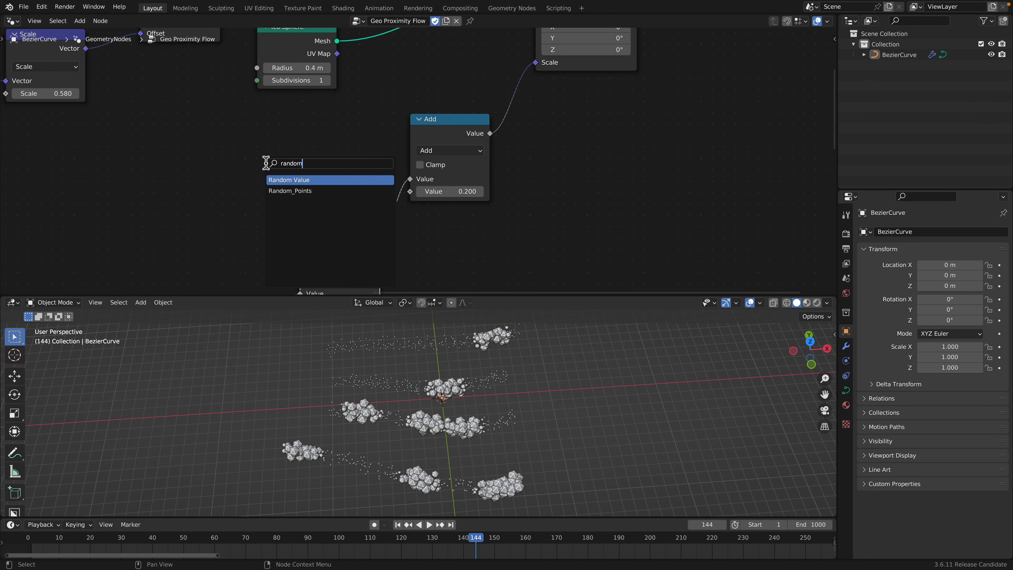
key(Return)
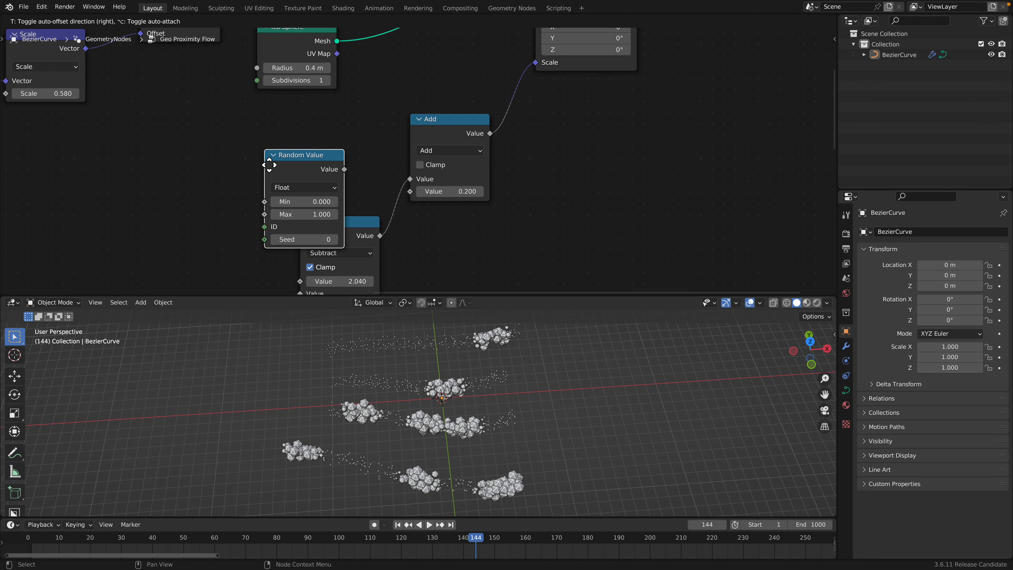
click(210, 144)
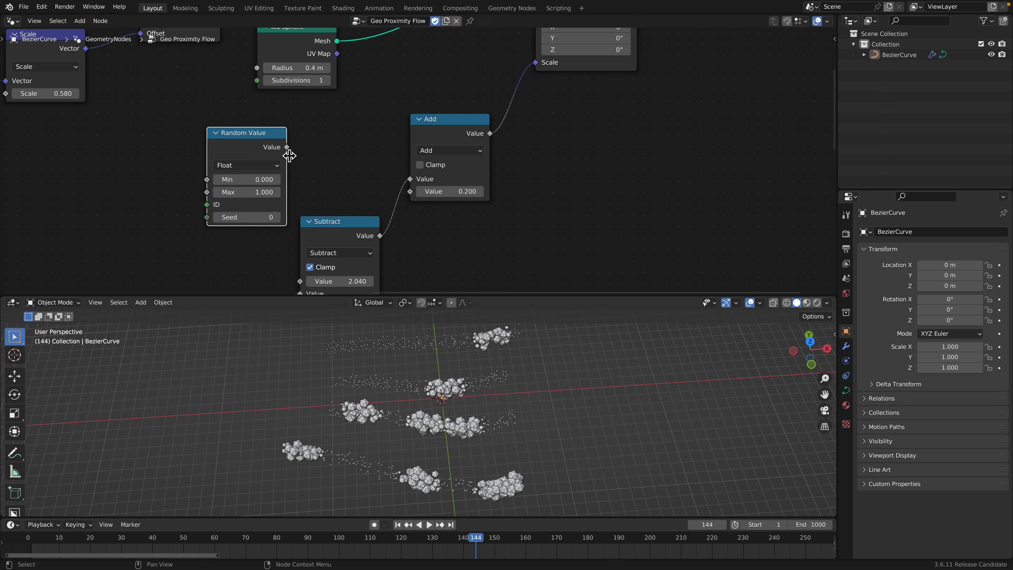
Connect the Random Value output to the Add node's second Value and set Min to -0.040 and Max to 0.340
drag(286, 148, 298, 153)
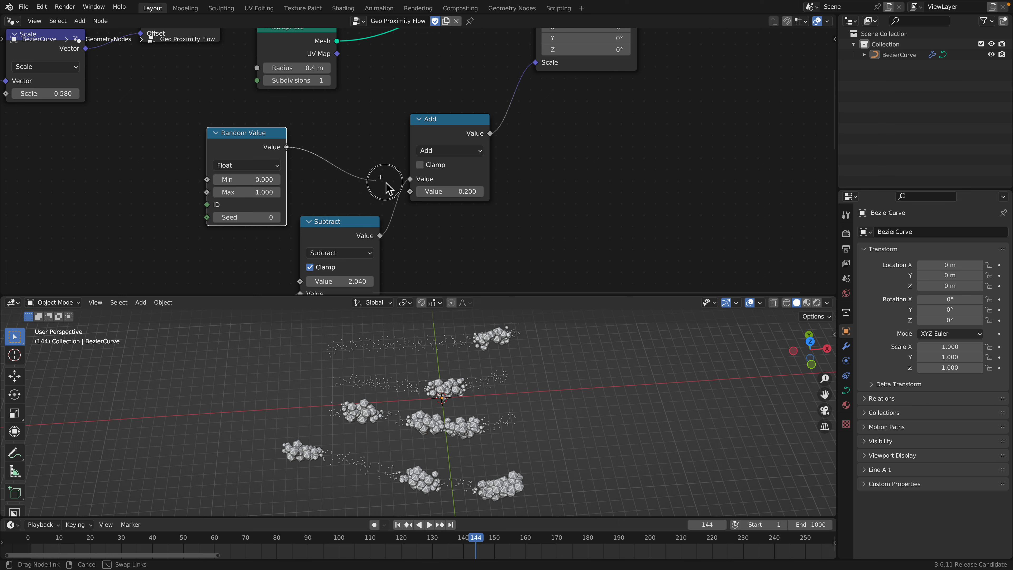
drag(407, 194, 408, 192)
mouse_move(247, 179)
mouse_down()
mouse_move(273, 179)
mouse_move(204, 192)
mouse_move(246, 179)
mouse_move(236, 179)
mouse_move(256, 192)
mouse_up()
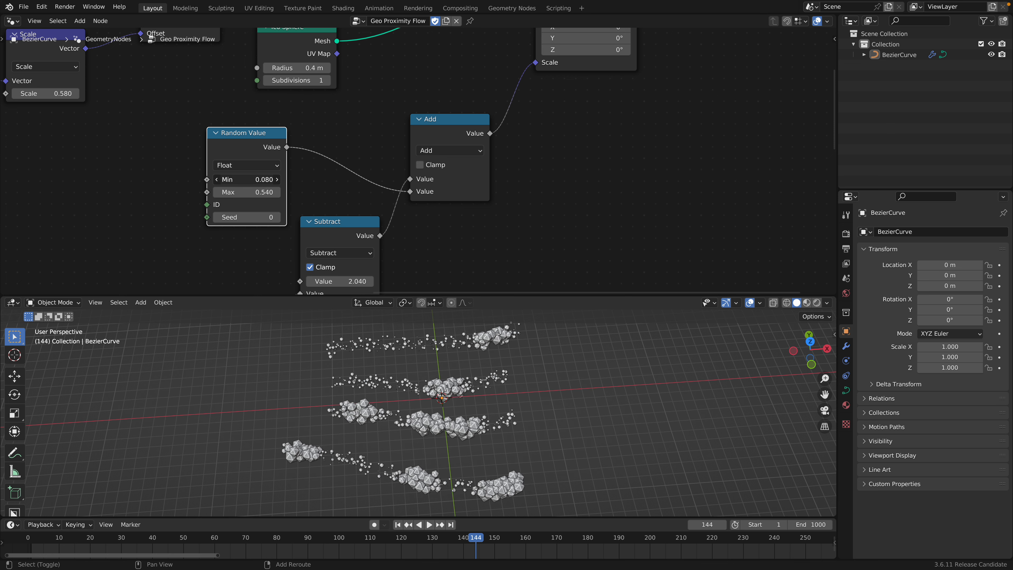
drag(247, 192, 250, 192)
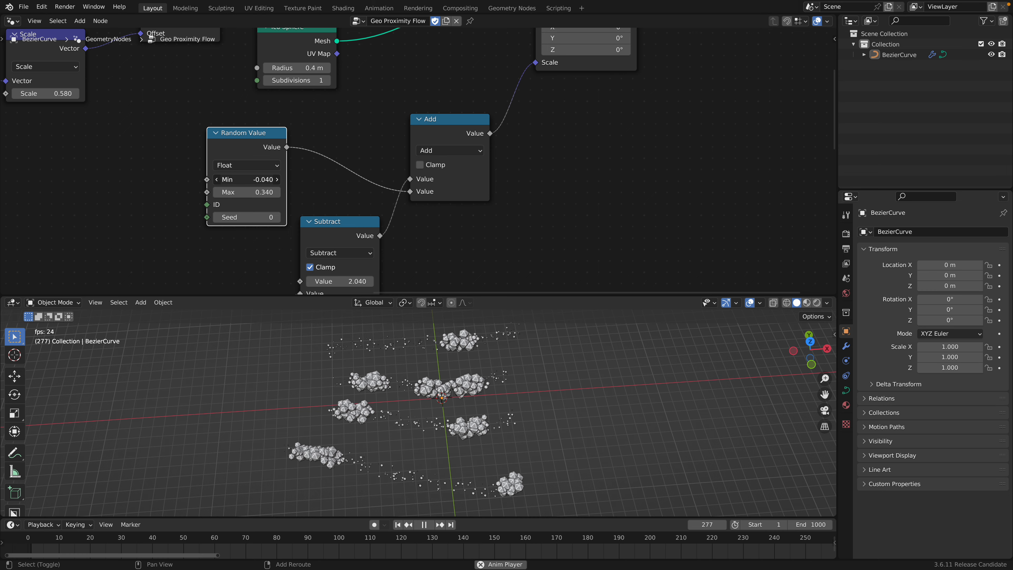
Reroute the Random Value output to Subtract's first Value and set its Min to 0.460 and Max to 2.220
middle_drag(275, 168, 282, 120)
drag(417, 144, 312, 238)
drag(263, 113, 223, 153)
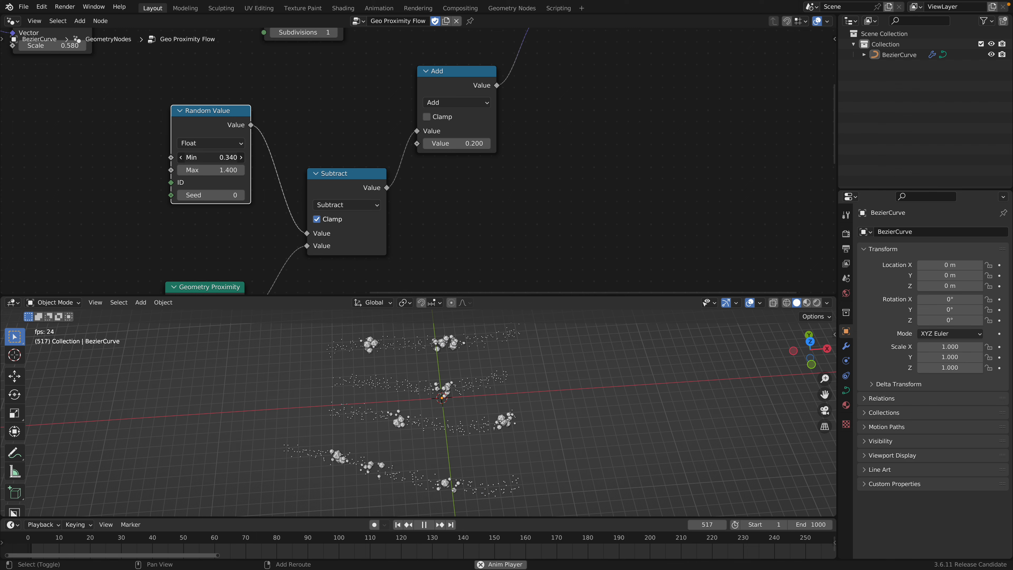
drag(210, 170, 221, 170)
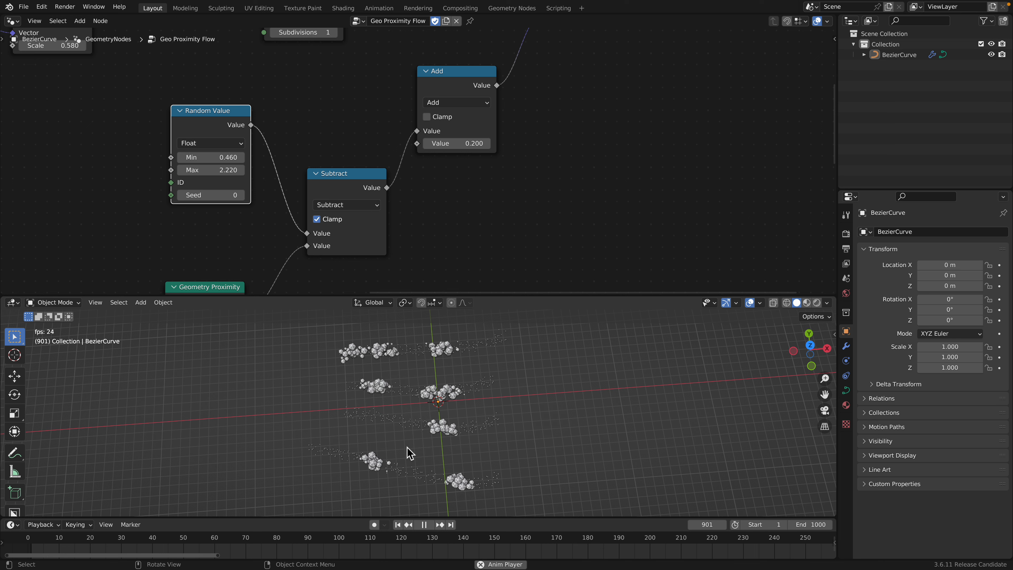
Draw a spiral curve and a second looping curve beside the existing strokes of the Bezier curve in top view
key(space)
click(808, 346)
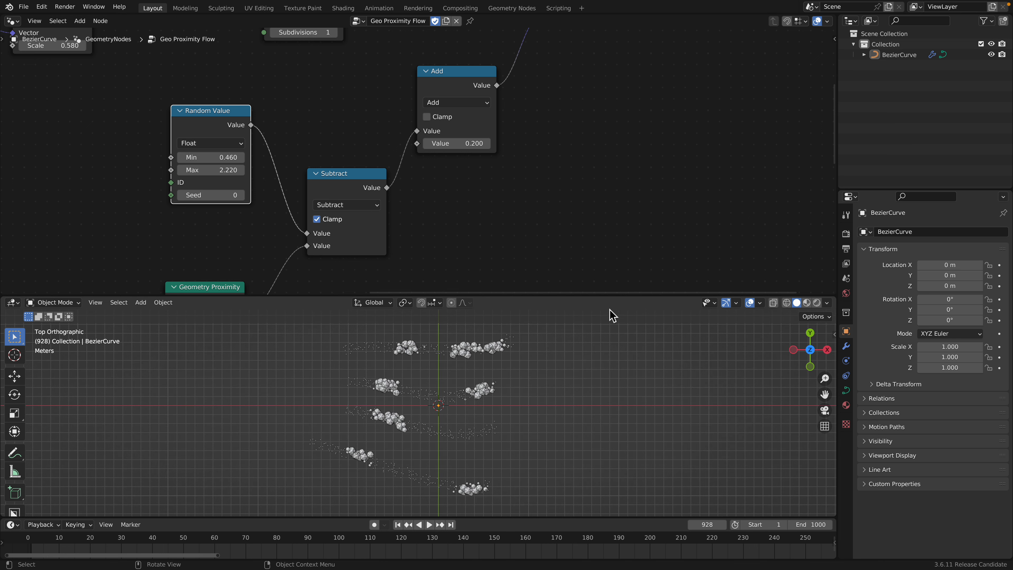
drag(600, 296, 590, 239)
click(496, 320)
shift+middle_drag(524, 337, 461, 311)
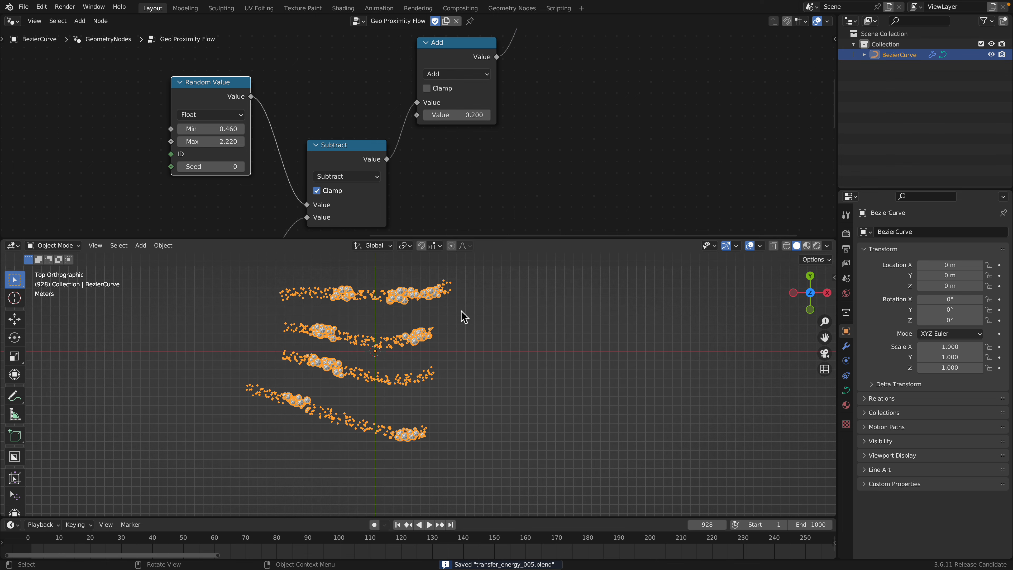
key(Tab)
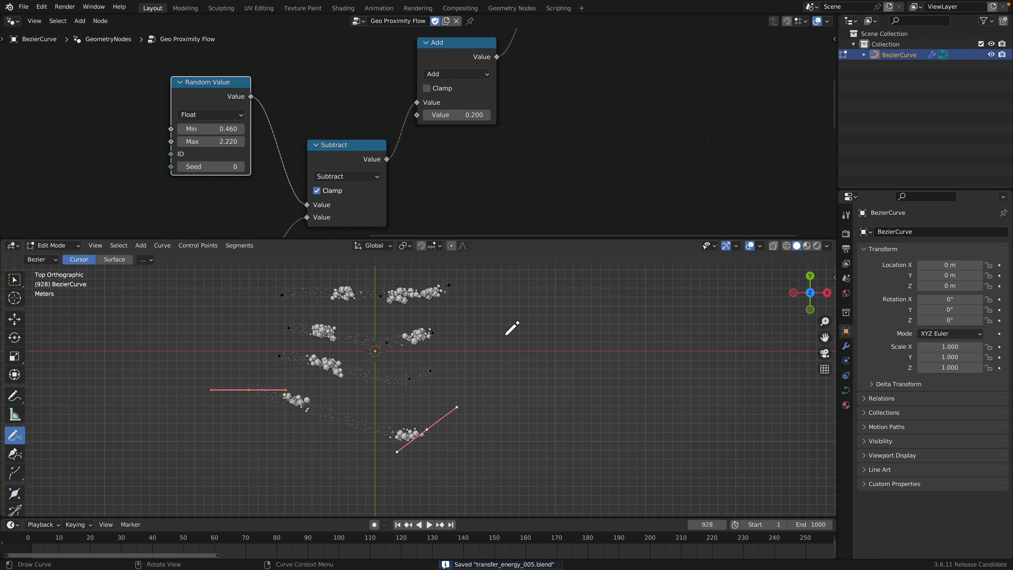
shift+middle_drag(503, 337, 400, 347)
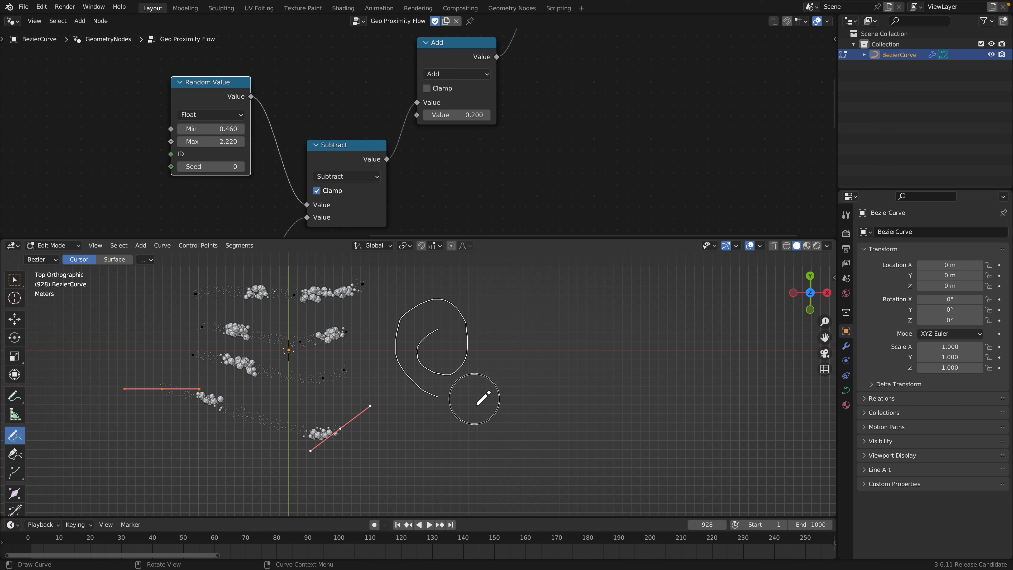
drag(477, 404, 478, 403)
drag(564, 312, 560, 310)
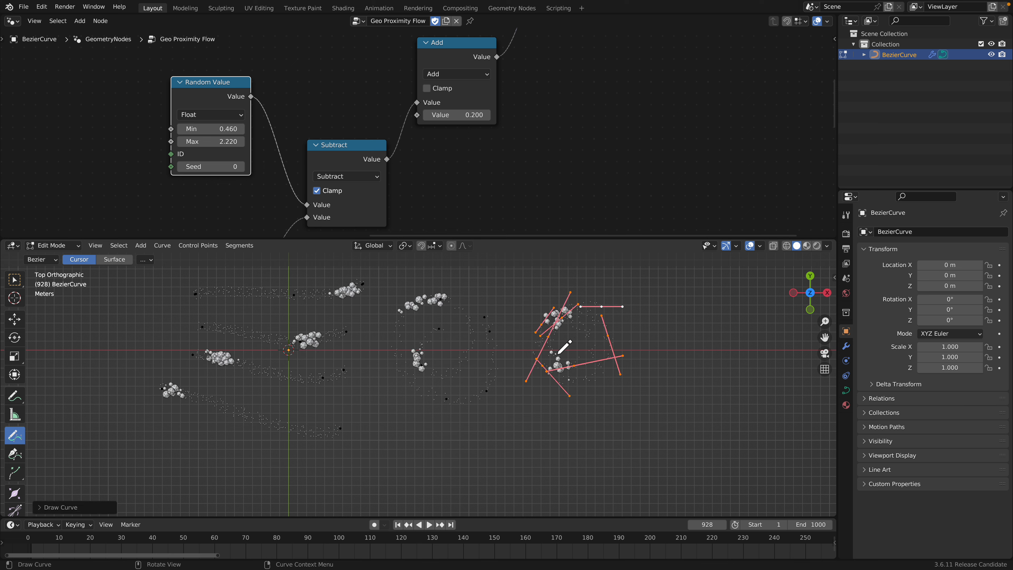
Leave Edit Mode, deselect the curve, and play the animation to watch the flow on the new curves
key(Tab)
key(space)
click(532, 361)
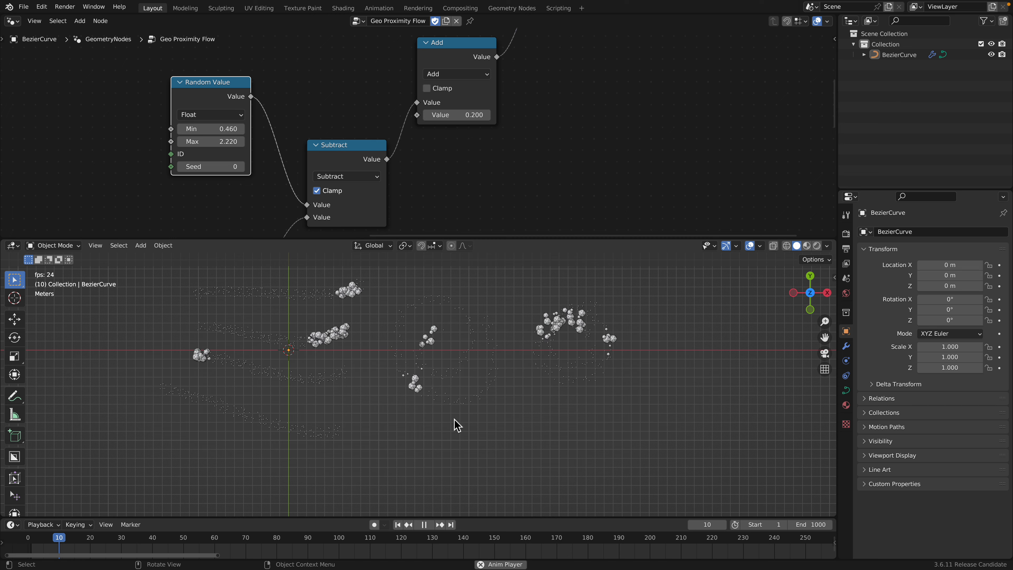
Enlarge the node editor and set the Points node's Count to 50
drag(473, 239, 481, 300)
middle_drag(208, 278, 328, 176)
middle_drag(342, 262, 380, 163)
scroll(292, 189, down, 2)
middle_drag(292, 189, 473, 86)
drag(250, 211, 277, 211)
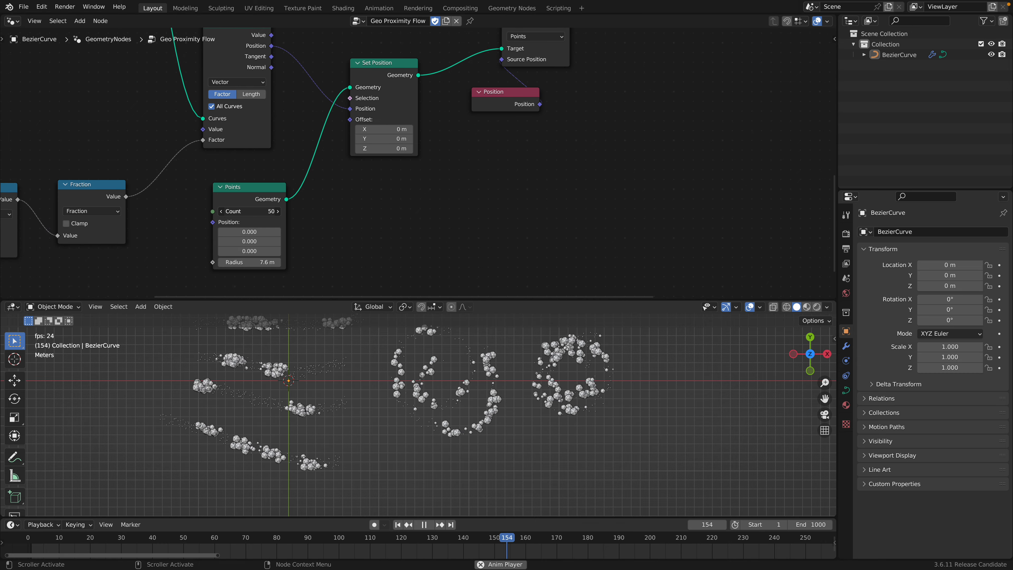
Set the Vector Random Value's Seed to 354 and the offset Scale node's Scale to 0.600, and save the file
scroll(416, 206, down, 2)
middle_drag(416, 206, 458, 222)
middle_drag(345, 166, 387, 225)
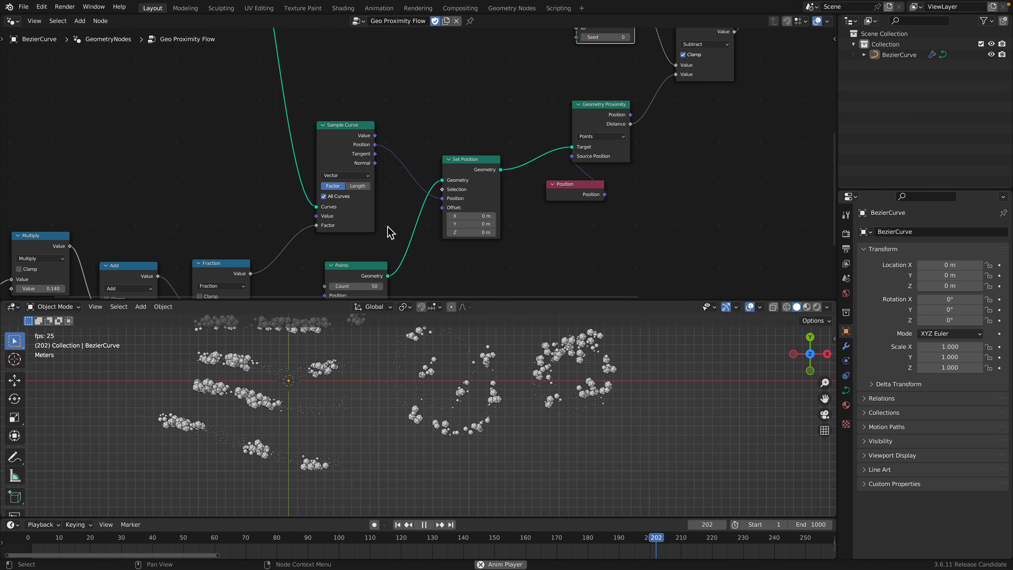
middle_drag(276, 128, 327, 249)
middle_drag(338, 92, 360, 192)
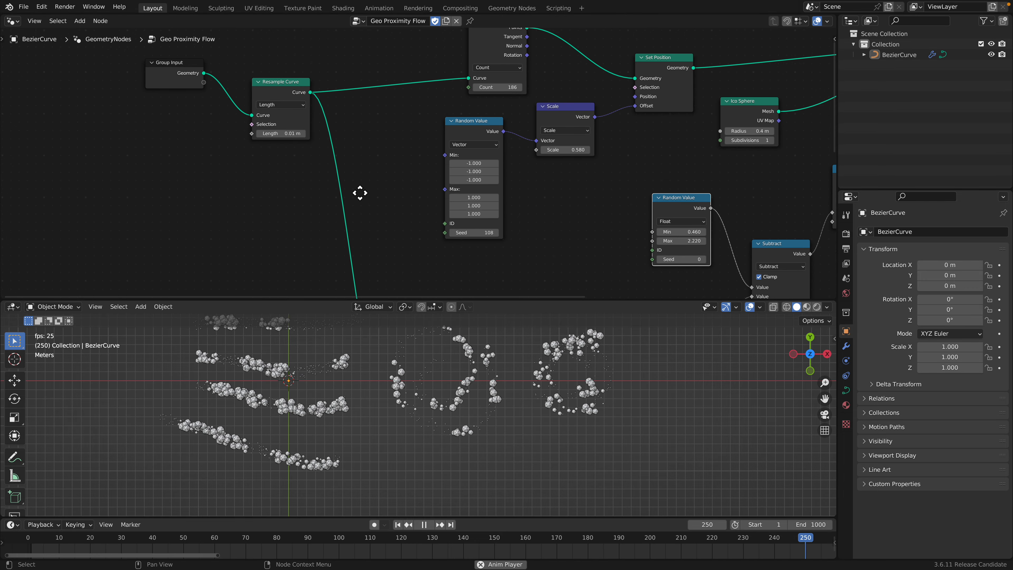
drag(486, 233, 584, 233)
middle_drag(542, 208, 470, 233)
drag(493, 176, 514, 176)
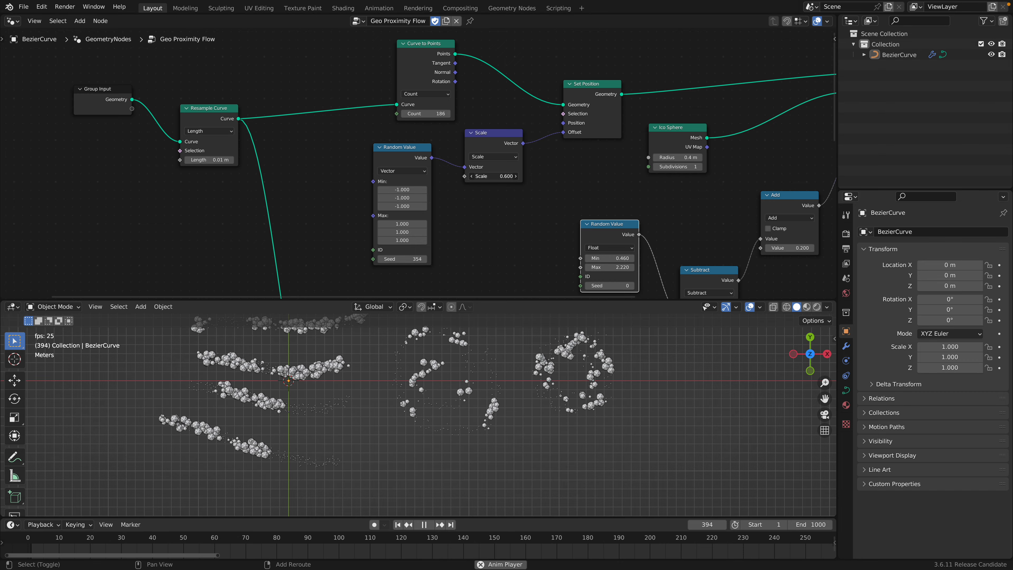
middle_drag(497, 267, 486, 103)
scroll(486, 103, down, 1)
key(ctrl+s)
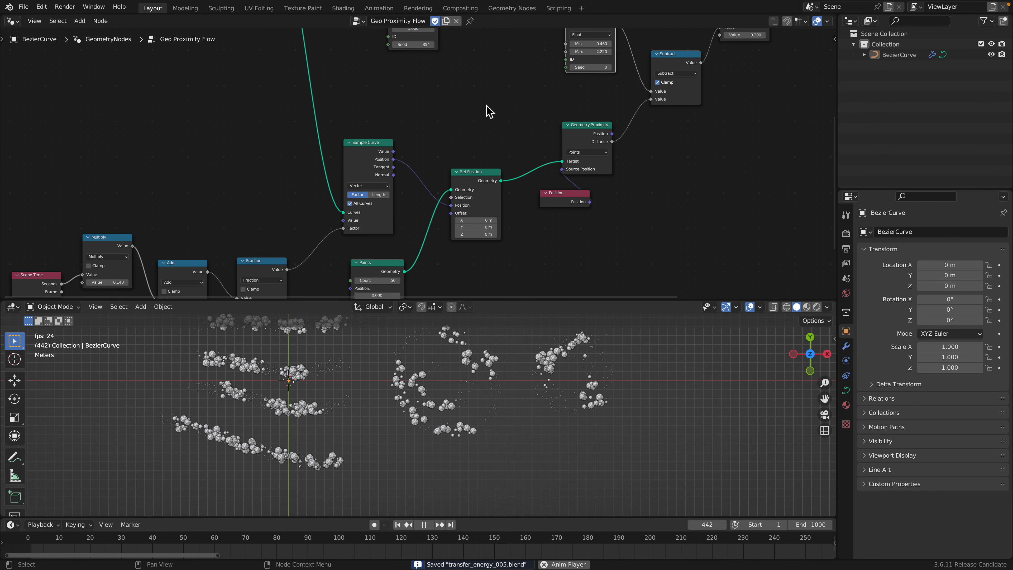
Enlarge the 3D viewport and inspect the animation in a perspective view
middle_drag(384, 219, 566, 118)
scroll(536, 140, up, 1)
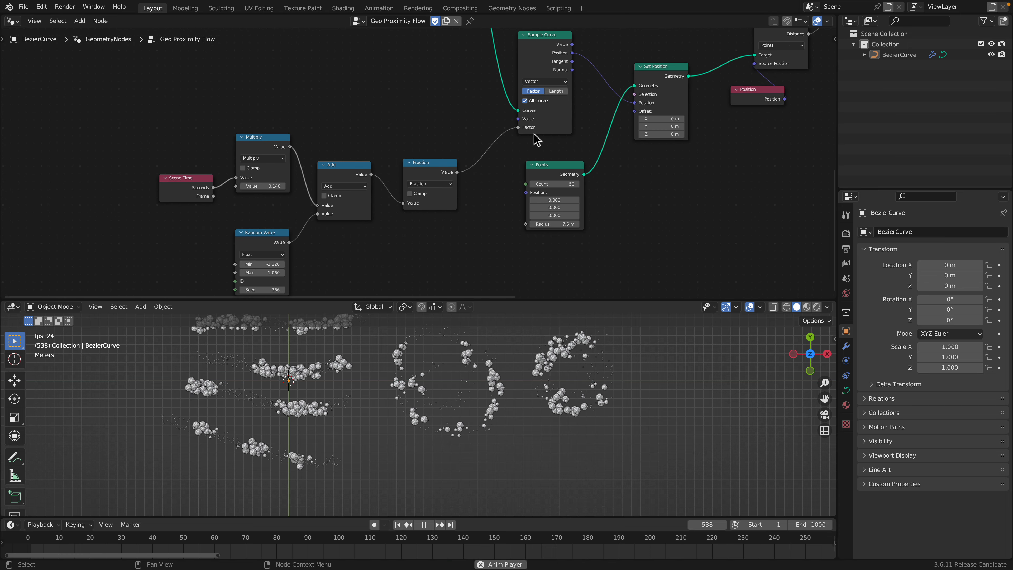
key(space)
drag(502, 297, 495, 231)
middle_drag(490, 310, 495, 330)
key(space)
key(space)
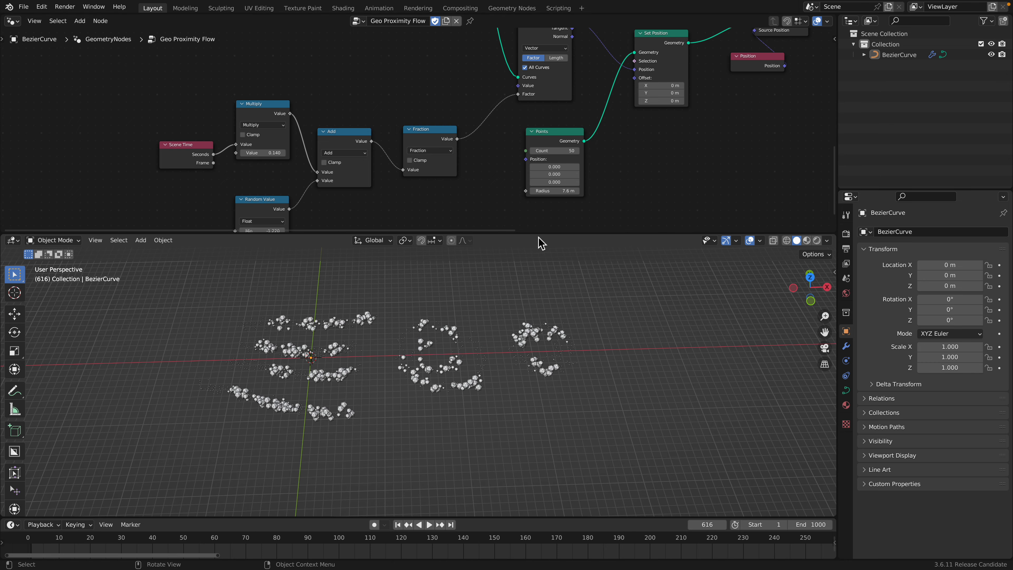
Review the whole node network alongside the instances in the 3D viewport, and save the file
drag(538, 233, 523, 267)
scroll(484, 233, right, 5)
scroll(487, 237, up, 4)
middle_drag(370, 353, 407, 364)
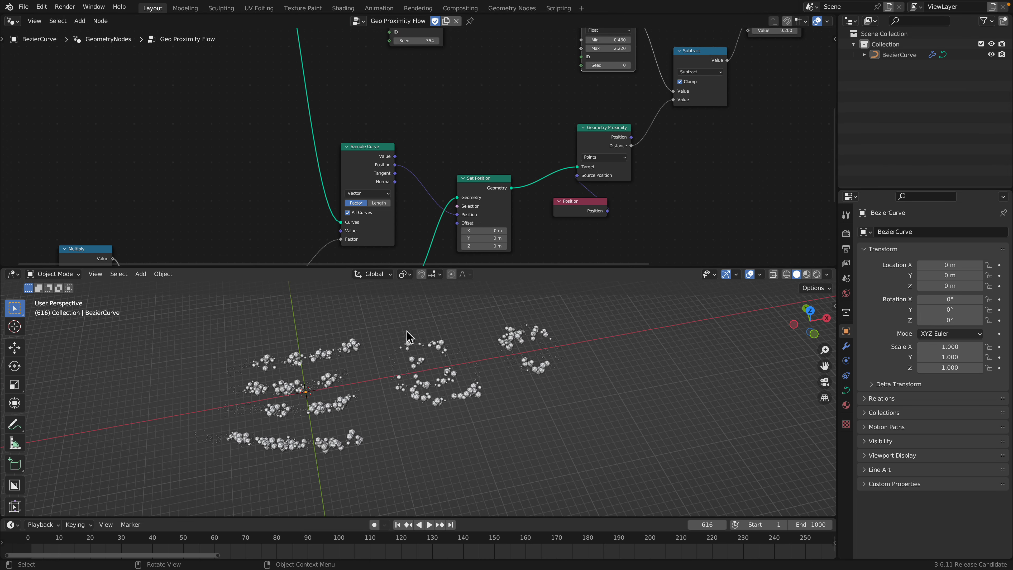
scroll(482, 188, down, 2)
middle_drag(482, 187, 436, 157)
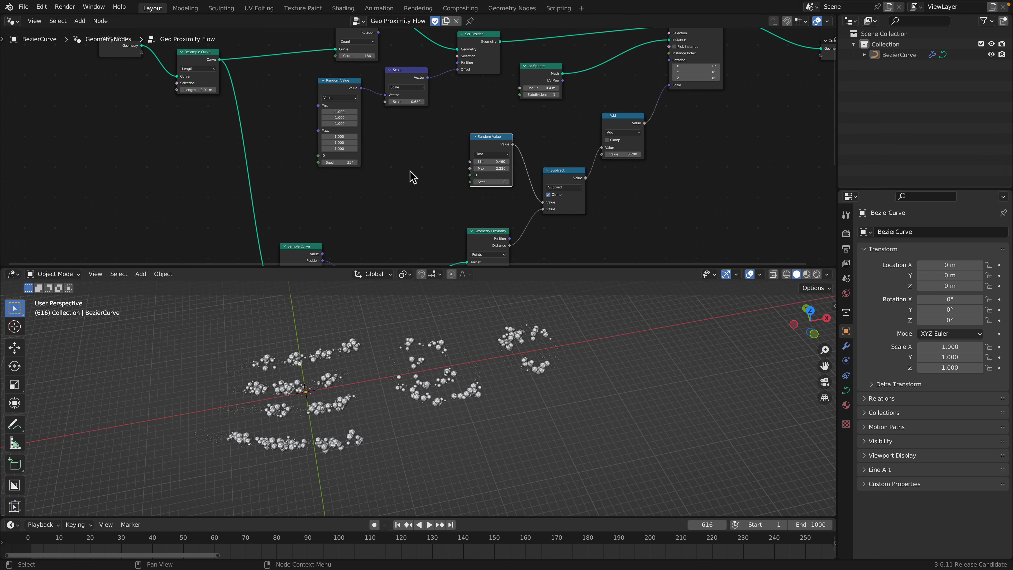
key(ctrl+s)
Open the recent file transfer_energy_001.blend
click(24, 7)
mouse_move(68, 40)
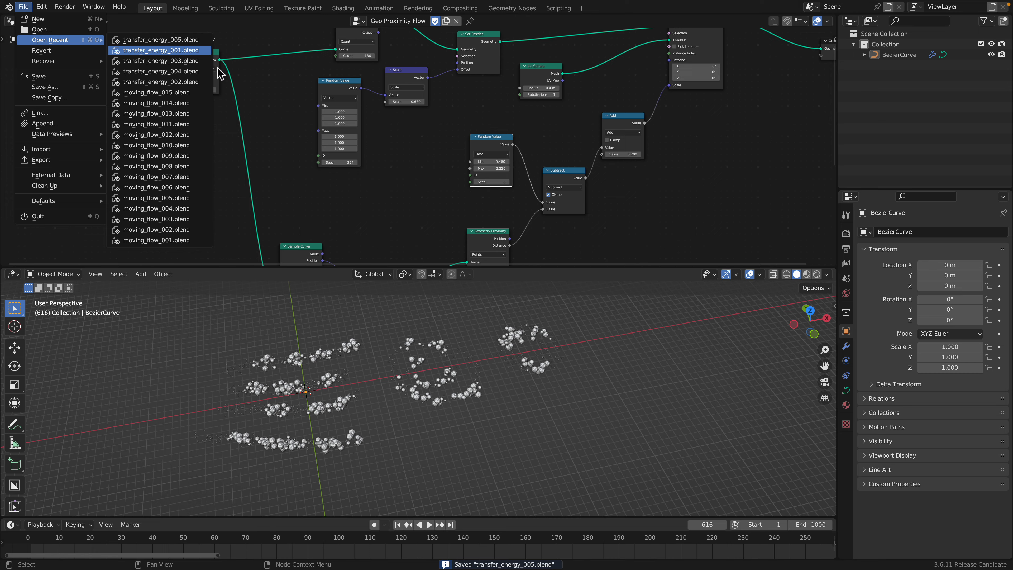
click(160, 49)
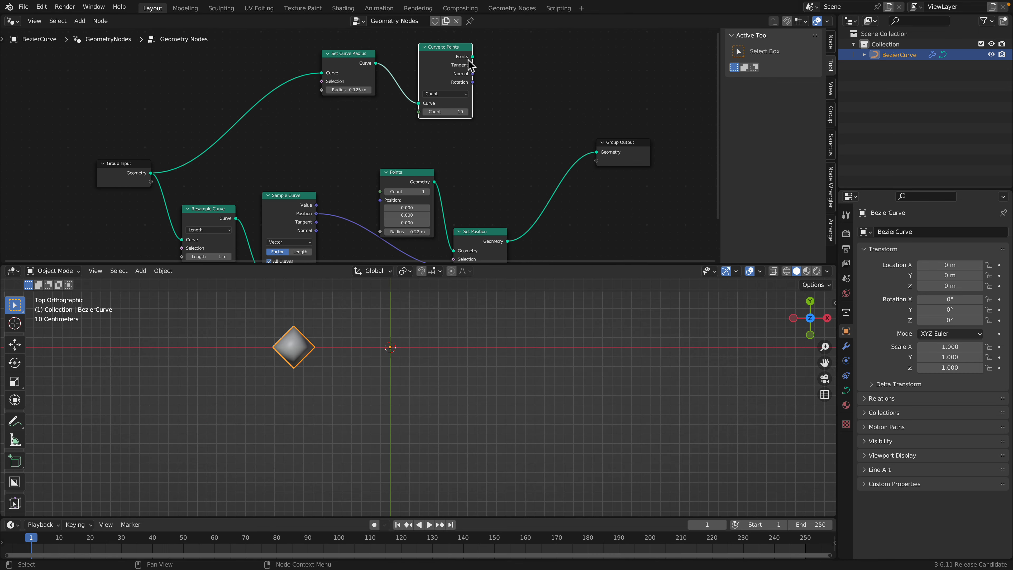
Connect the Points output of Curve to Points to the Group Output and adjust the neighbouring node positions
drag(472, 57, 603, 150)
drag(612, 142, 606, 129)
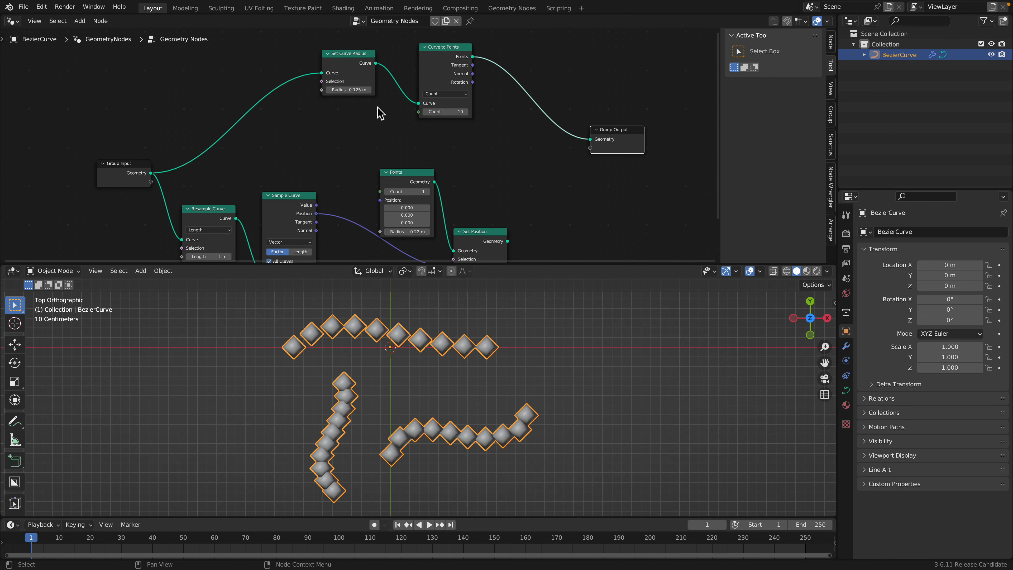
mouse_move(350, 71)
mouse_down()
mouse_move(353, 59)
mouse_move(360, 81)
mouse_move(348, 81)
mouse_up()
drag(356, 46, 360, 45)
Reposition the Points and Set Position nodes, and connect Set Position's Geometry to the Group Output
middle_drag(479, 157, 487, 106)
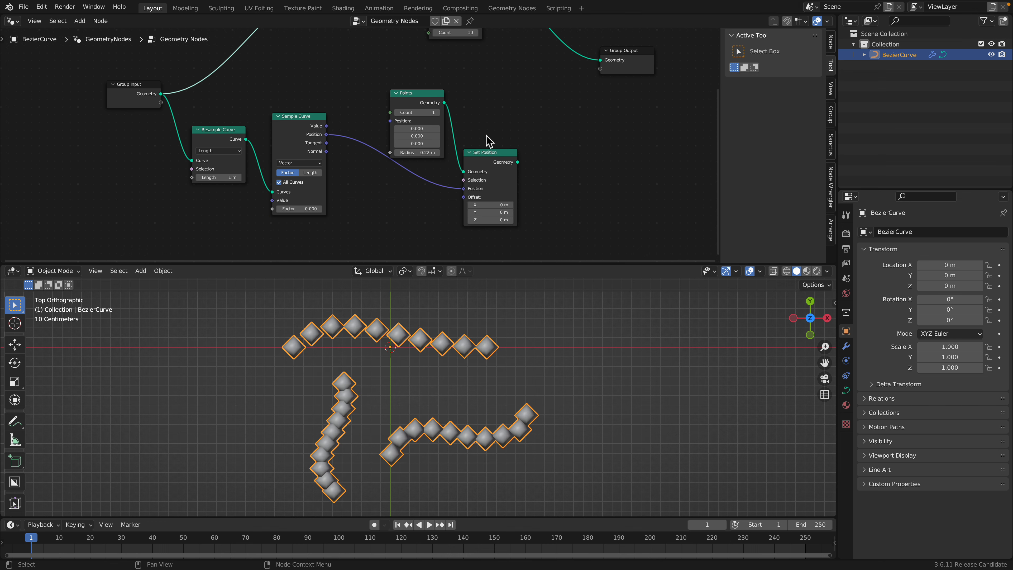
scroll(482, 134, up, 1)
click(306, 132)
drag(426, 92, 408, 89)
drag(501, 157, 495, 140)
middle_drag(509, 135, 503, 194)
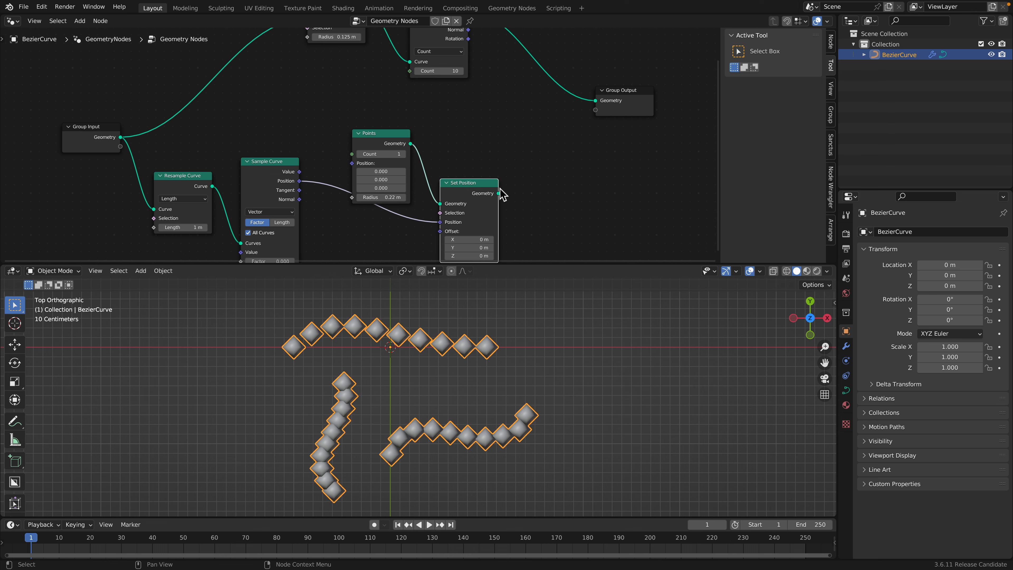
drag(498, 193, 595, 100)
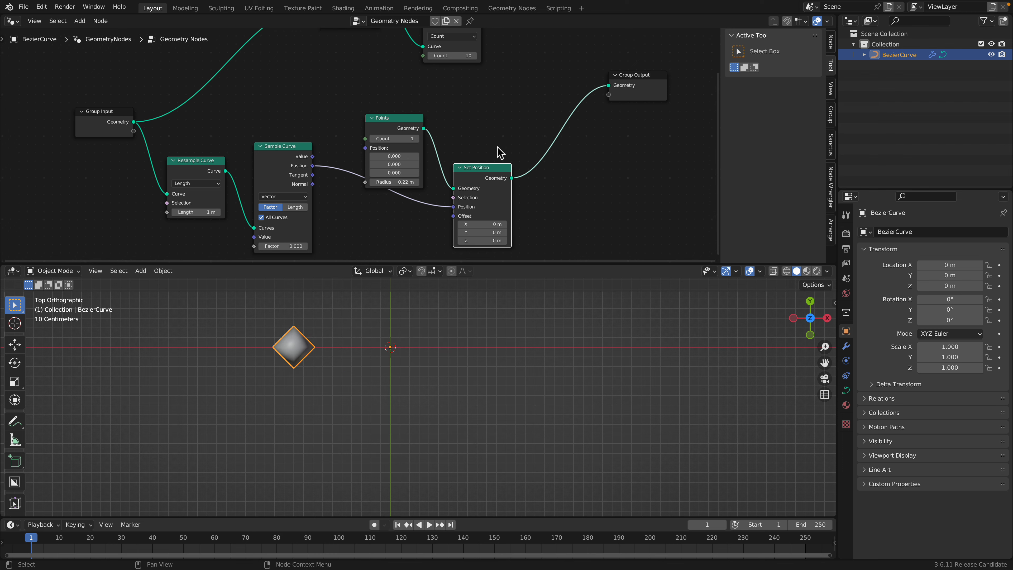
Set the Sample Curve node's Factor to 1.000 and turn off All Curves
mouse_move(295, 236)
mouse_down()
mouse_move(350, 236)
mouse_move(323, 236)
mouse_move(347, 236)
mouse_move(286, 215)
mouse_move(277, 236)
mouse_move(312, 239)
mouse_up()
click(280, 209)
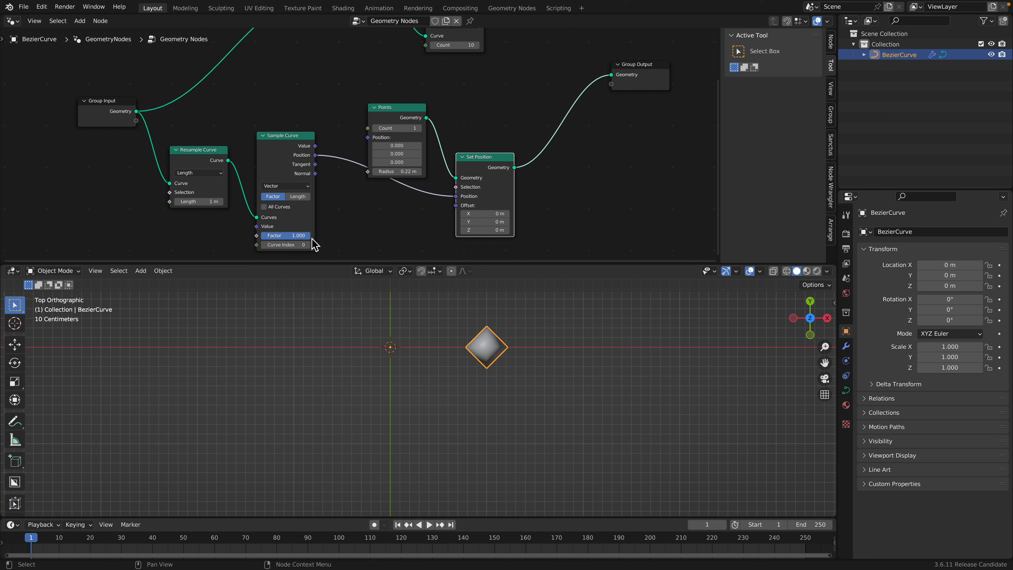
Set the Sample Curve node's Curve Index to 1 and open the recent file transfer_energy_005.blend without saving changes
click(307, 245)
click(24, 7)
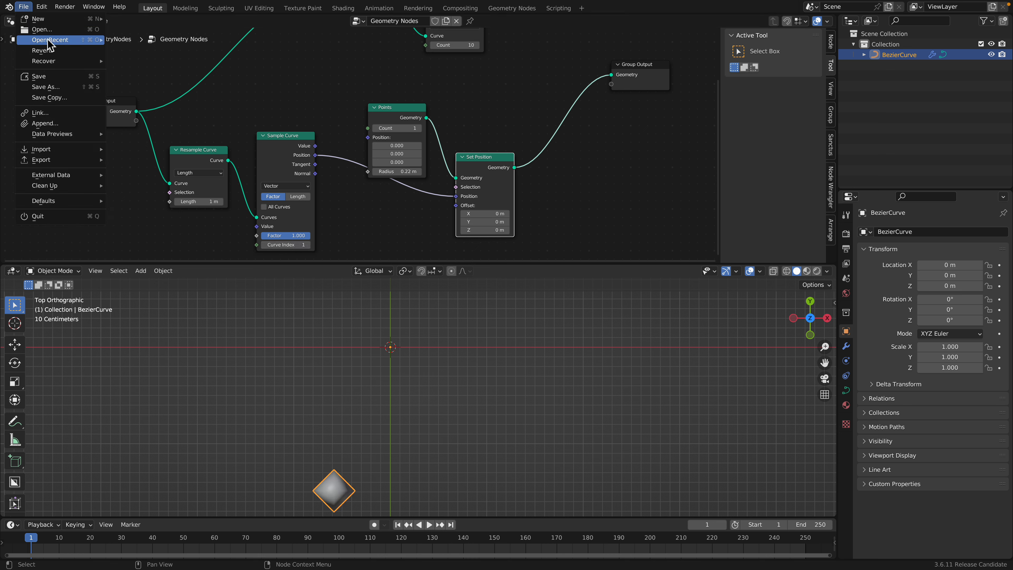
mouse_move(52, 41)
click(144, 54)
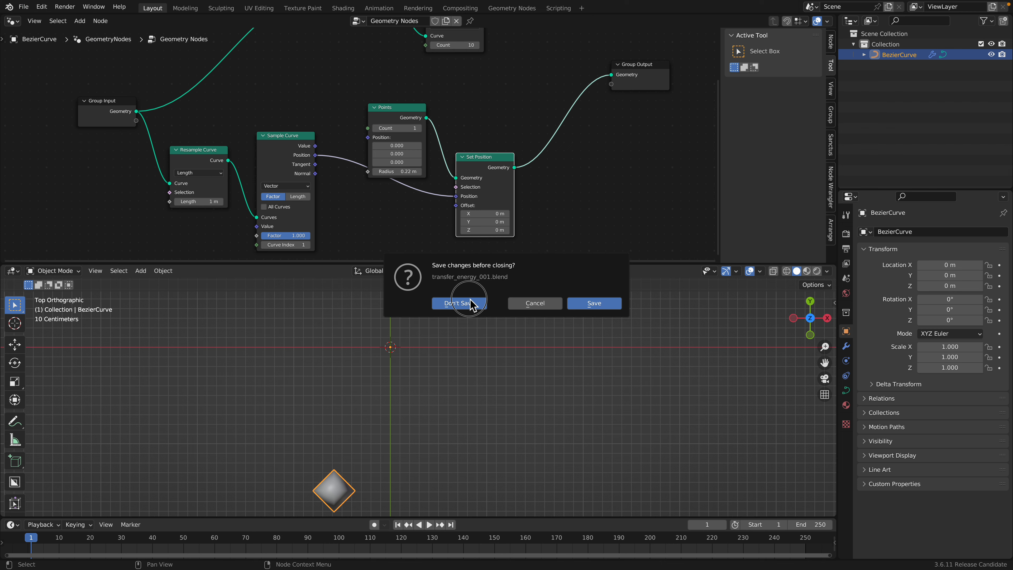
click(459, 303)
Play the animation, turn off All Curves on the Sample Curve node and set its Curve Index to 1
scroll(323, 162, up, 3)
scroll(354, 159, up, 4)
middle_drag(335, 216, 321, 164)
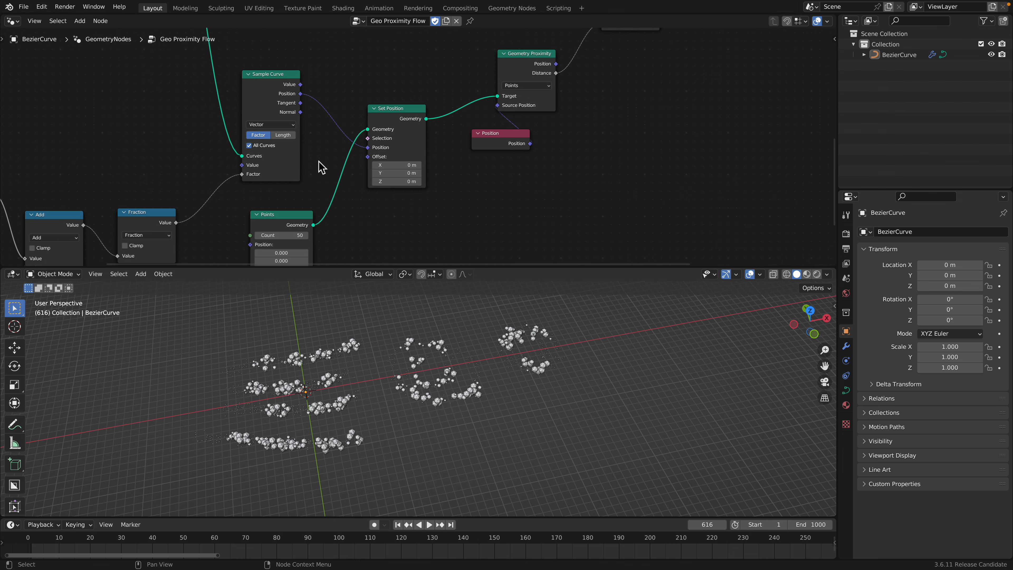
key(space)
middle_drag(381, 368, 373, 387)
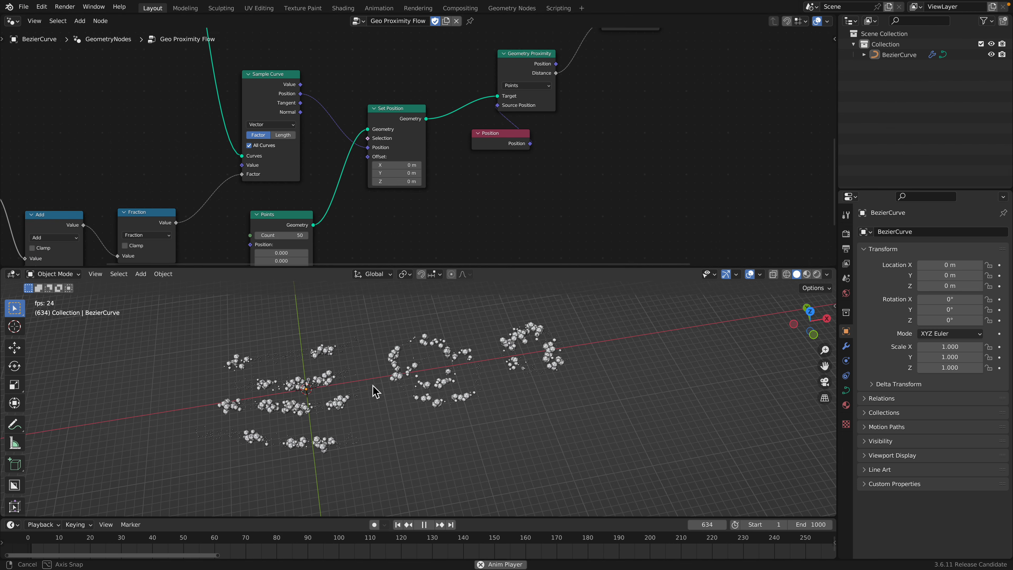
click(263, 146)
click(253, 184)
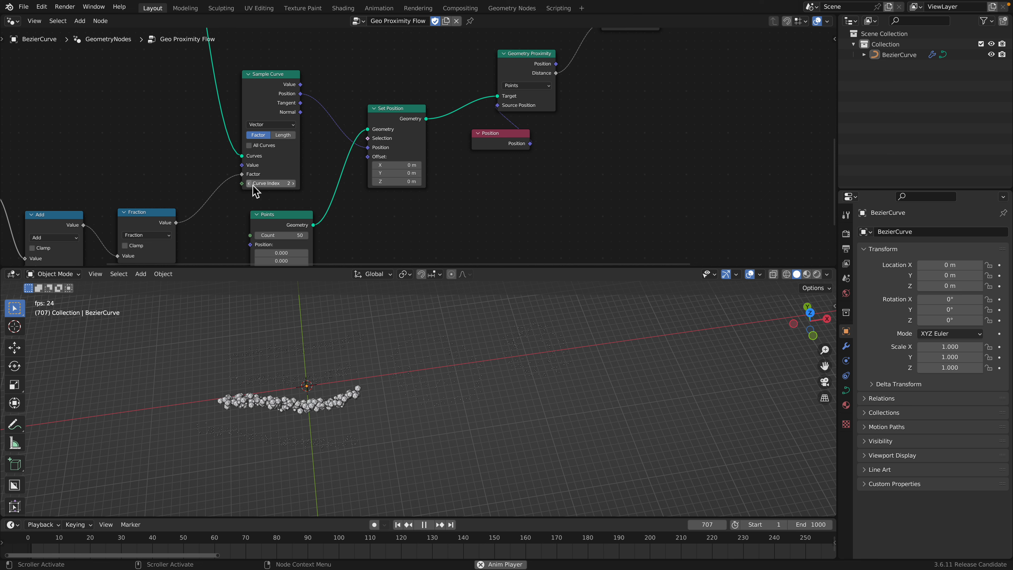
click(249, 183)
Set the Points node's Count to 4 and view the curves from above
middle_drag(290, 240, 297, 167)
text(4)
key(Return)
middle_drag(347, 319, 344, 385)
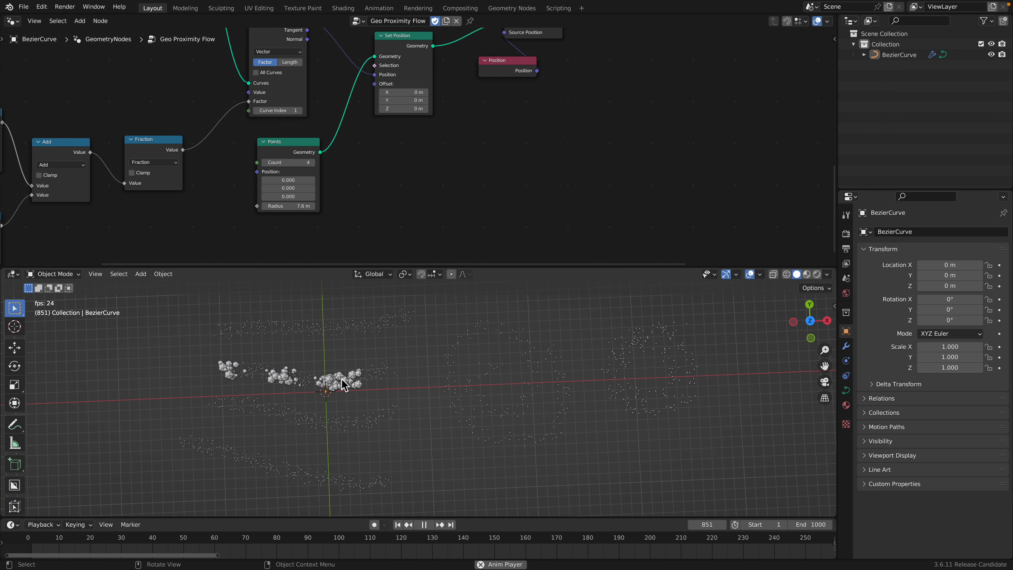
Step through the Sample Curve node's Curve Index up to 5, and set it to 4
click(301, 113)
click(301, 113)
click(301, 113)
click(301, 112)
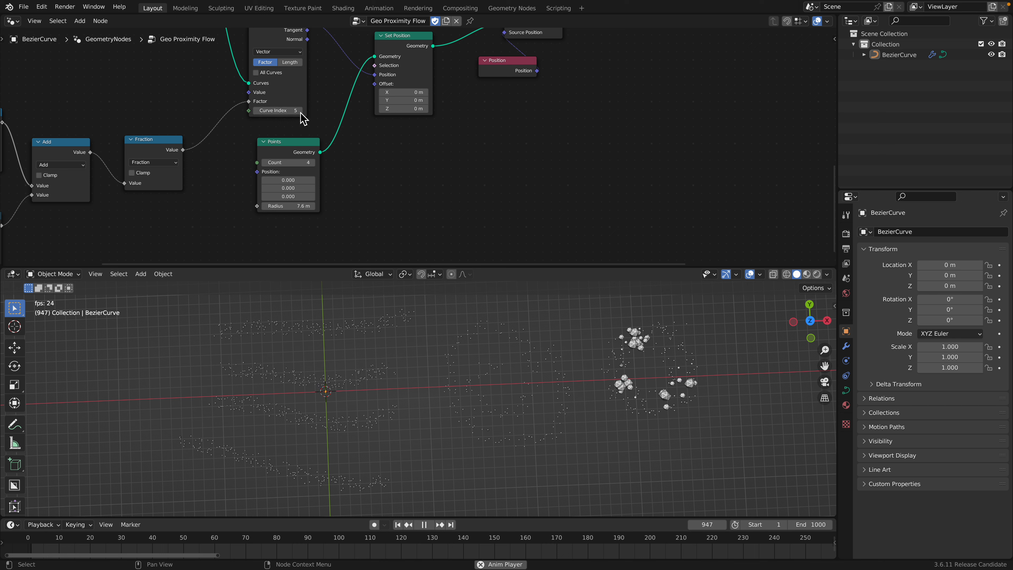
click(256, 110)
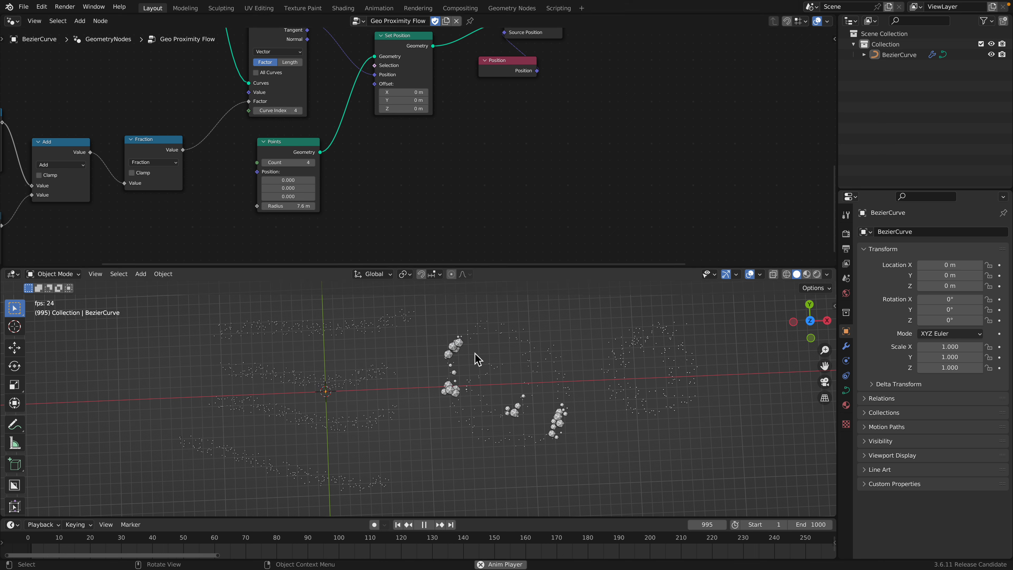
Raise the Points node's Count to 12
click(312, 162)
click(312, 162)
click(313, 163)
click(312, 163)
click(312, 163)
click(312, 162)
click(312, 162)
click(313, 162)
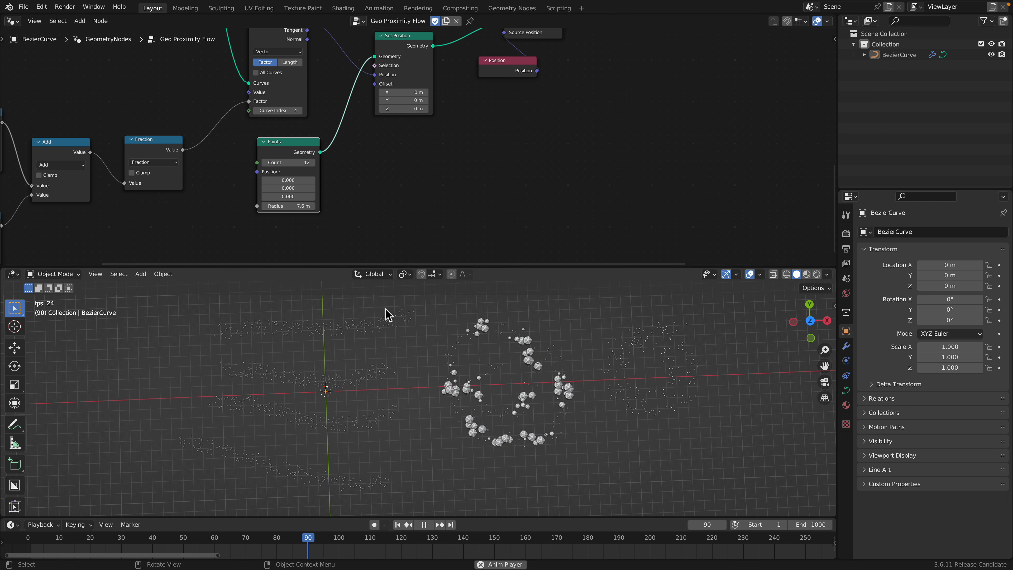
Set the Points node's Radius to 1 m and enable Clamp on the Fraction node
drag(284, 206, 303, 206)
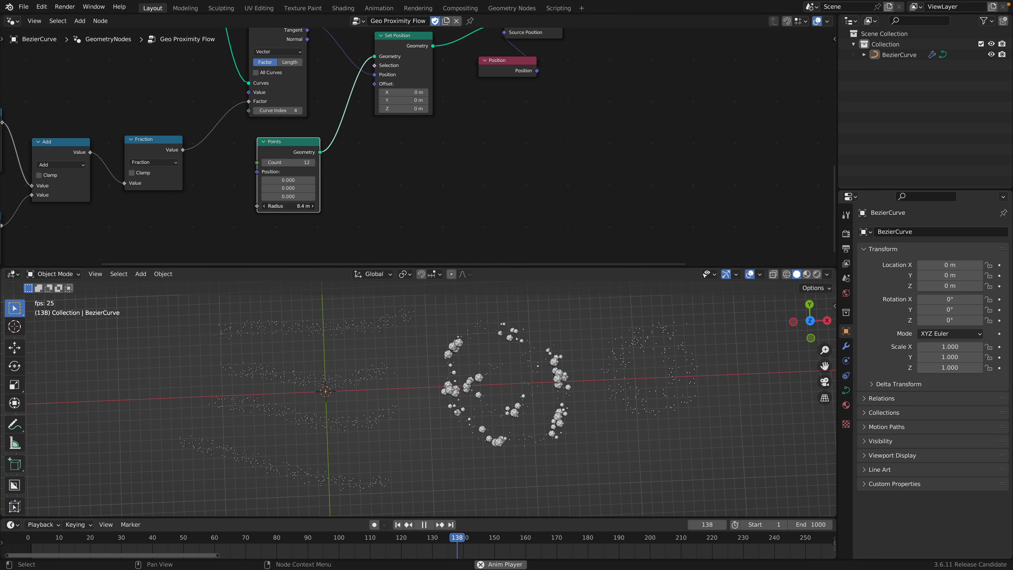
drag(284, 206, 295, 206)
click(283, 207)
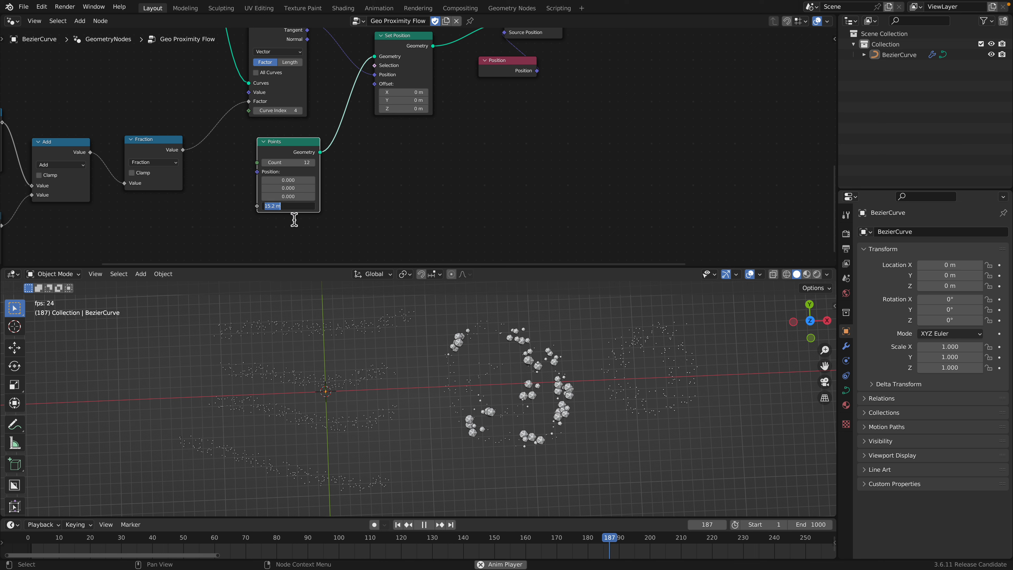
text(1)
key(Return)
middle_drag(167, 179, 223, 187)
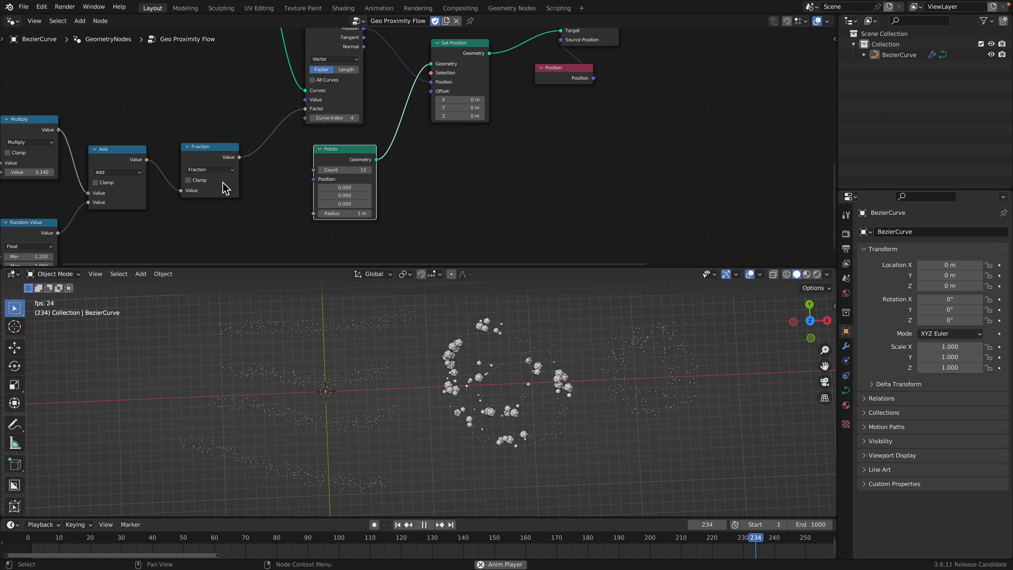
click(208, 180)
Set Seed to 96 and Max to 2.720 on the Random Value node feeding Subtract
middle_drag(564, 59, 501, 168)
middle_drag(548, 96, 493, 179)
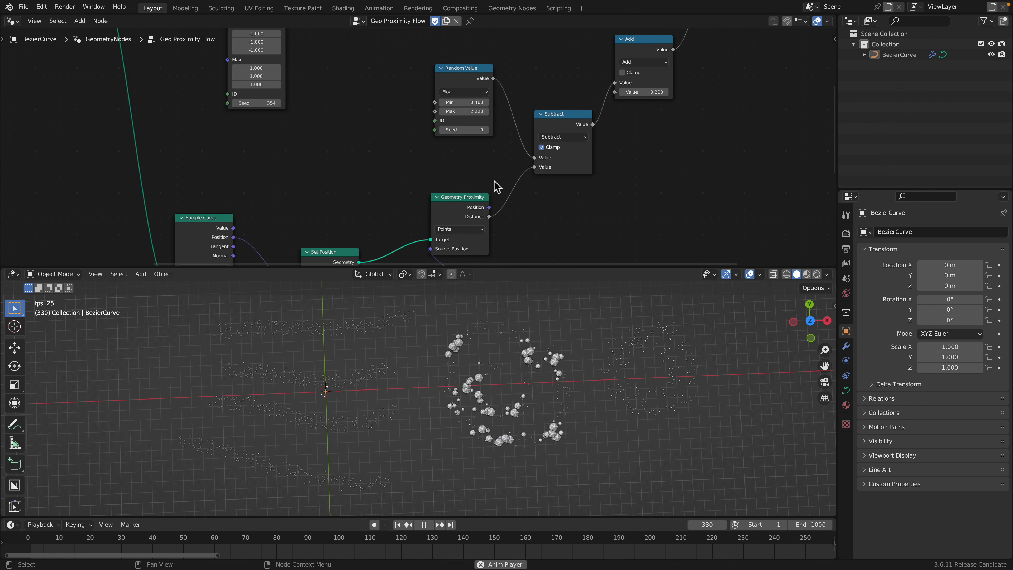
drag(470, 131, 518, 131)
shift+drag(464, 111, 491, 111)
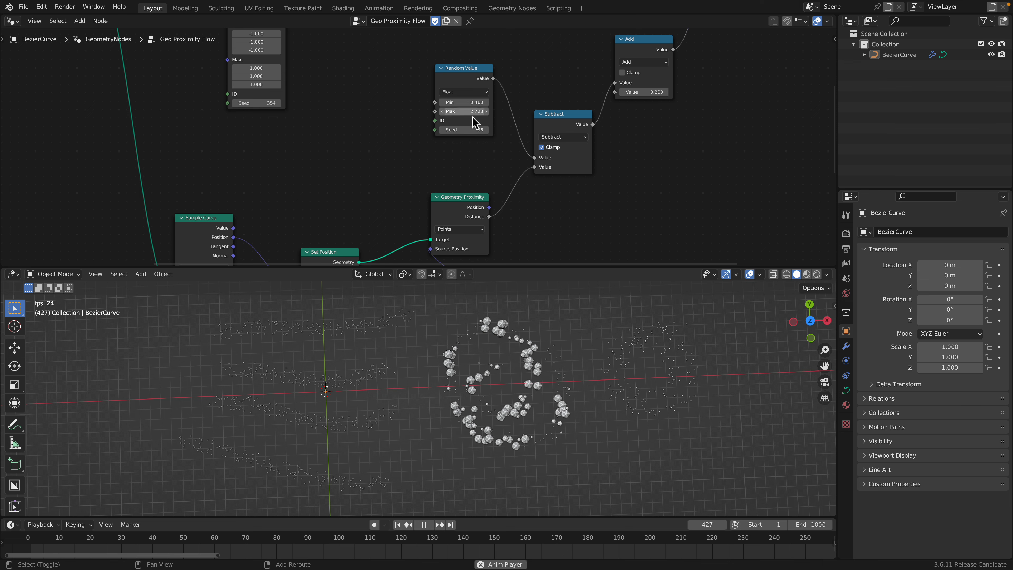
scroll(544, 405, down, 1)
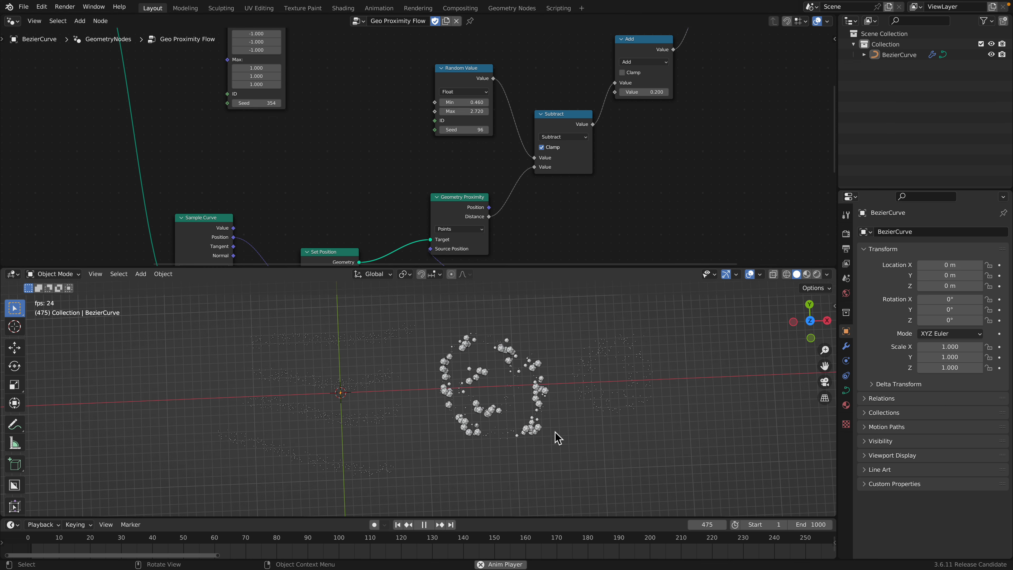
middle_drag(555, 431, 474, 422)
scroll(474, 422, up, 2)
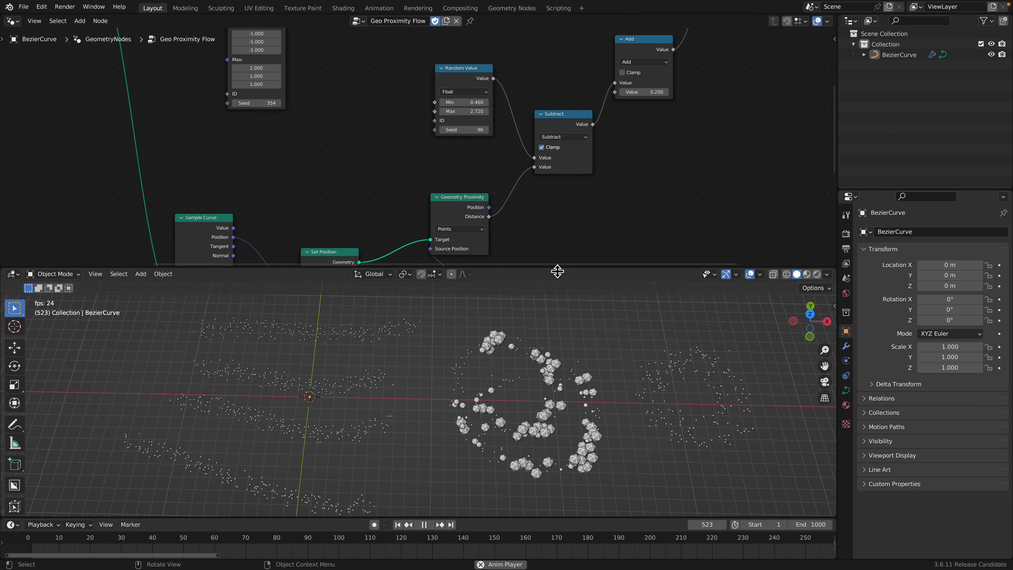
Enlarge the node editor and reposition the Set Position node between Curve to Points and Instance on Points
drag(557, 269, 557, 373)
middle_drag(558, 211, 511, 275)
middle_drag(511, 161, 481, 275)
drag(379, 160, 402, 128)
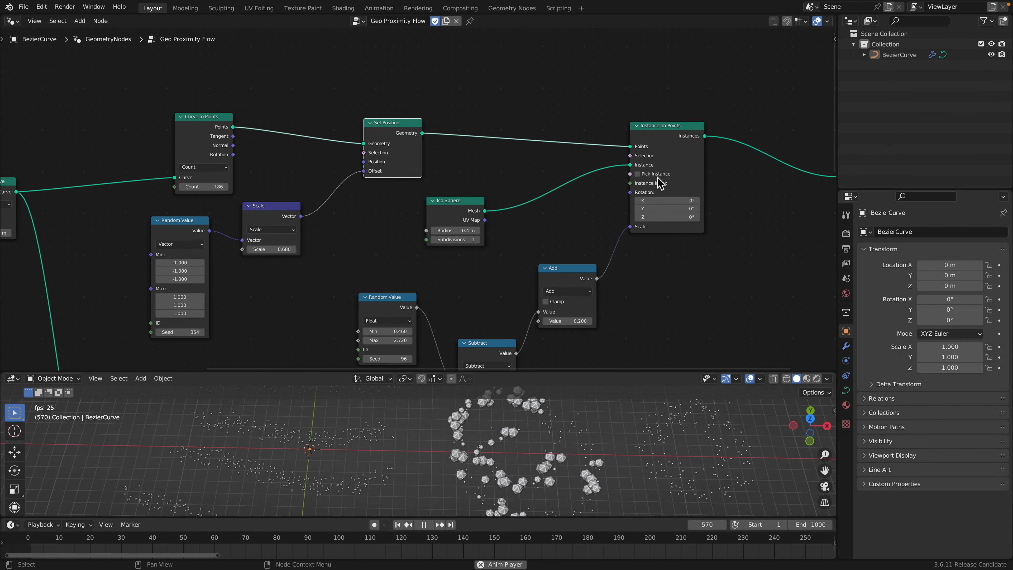
Stop the animation and search the available nodes for "sample", "accu" and "bake" without adding any
middle_drag(659, 364, 509, 239)
scroll(506, 241, down, 1)
key(space)
middle_drag(406, 322, 447, 237)
scroll(447, 236, up, 1)
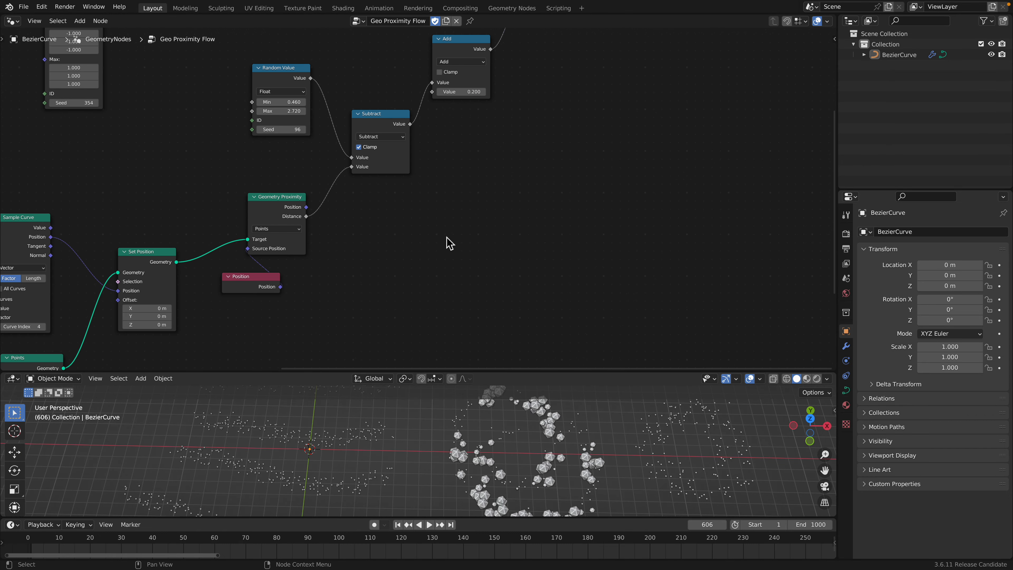
key(shift+a)
text(sample)
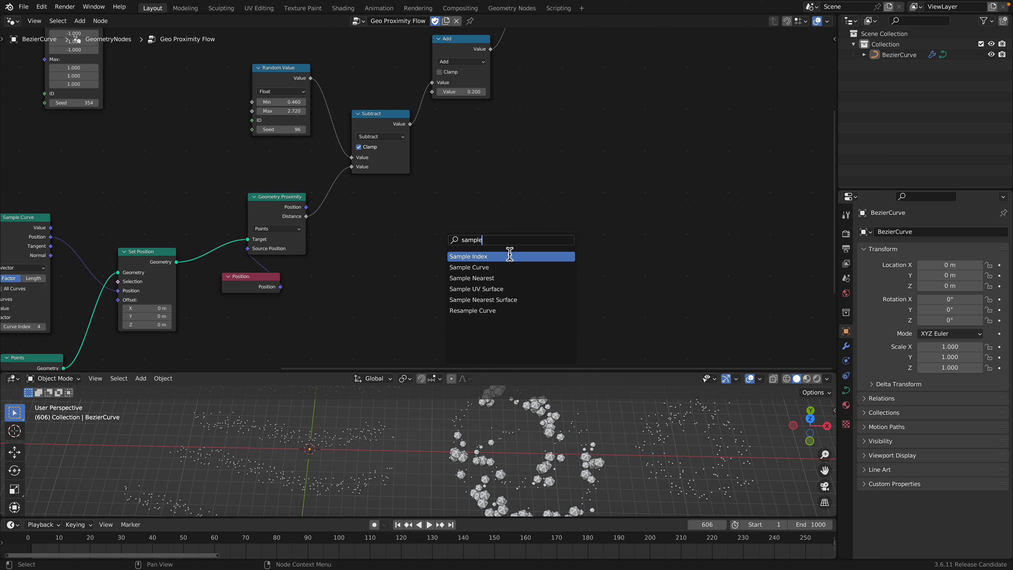
key(ctrl+a)
text(accu)
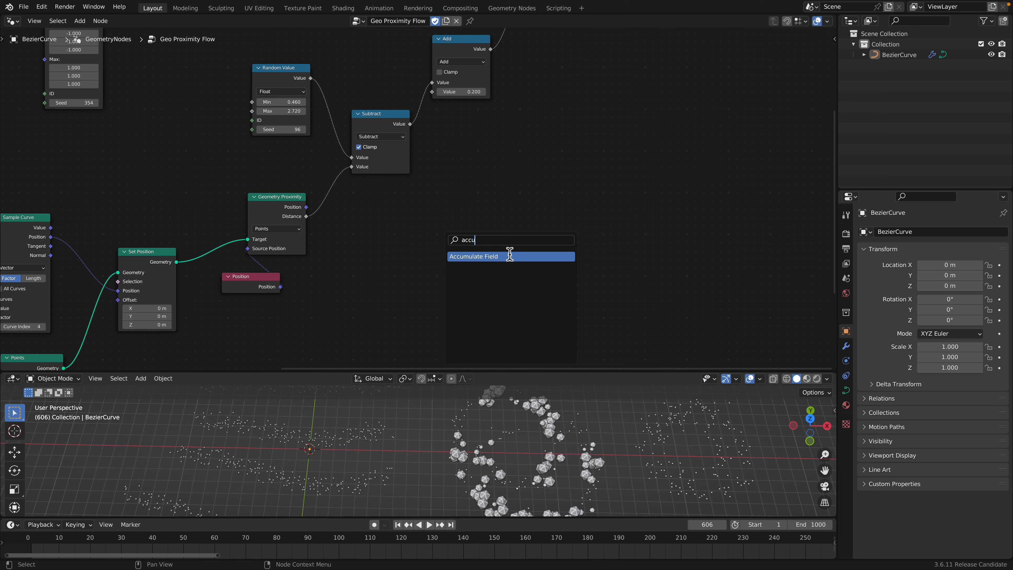
text(bake)
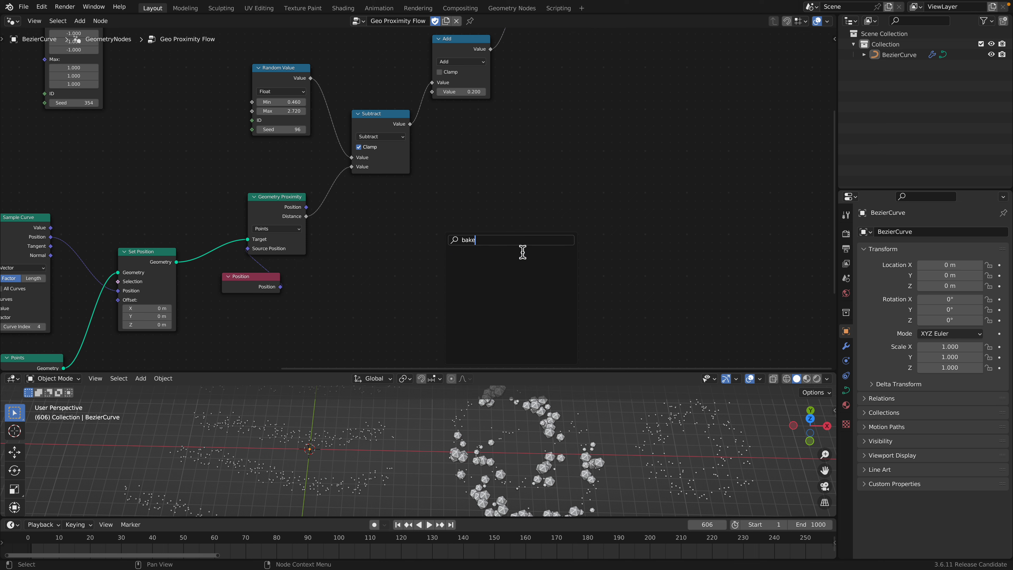
middle_drag(503, 232, 536, 252)
Show the splash screen to check the Blender version, and close it
click(9, 6)
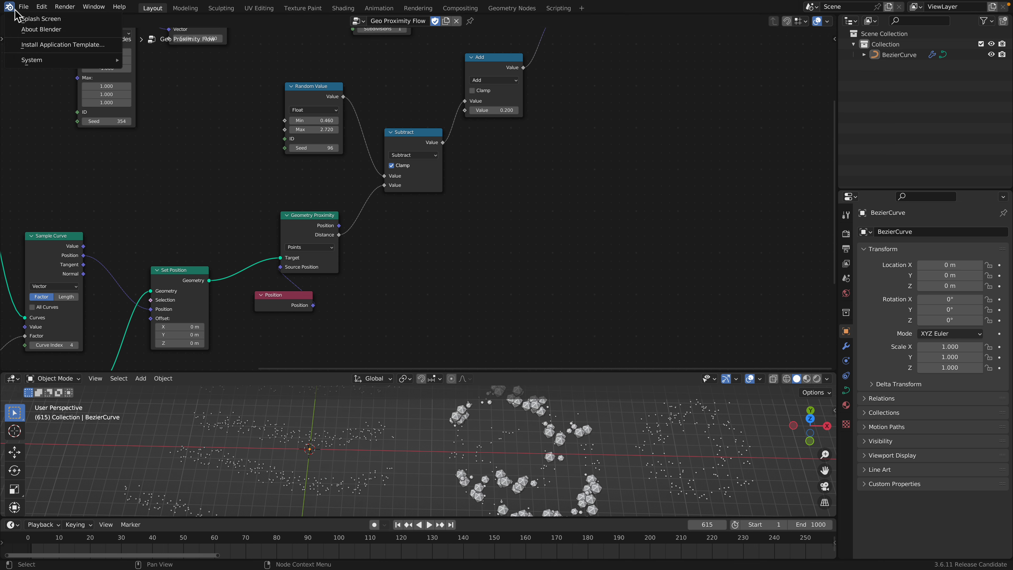
click(18, 20)
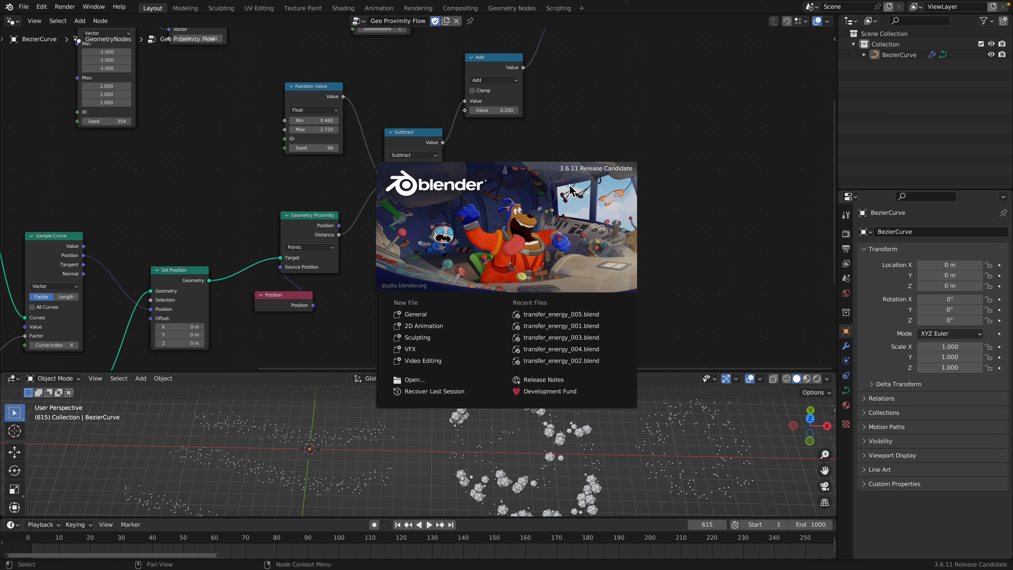
click(673, 107)
Enlarge the 3D viewport, and play the animation while viewing the instanced spheres from several angles
scroll(583, 181, down, 6)
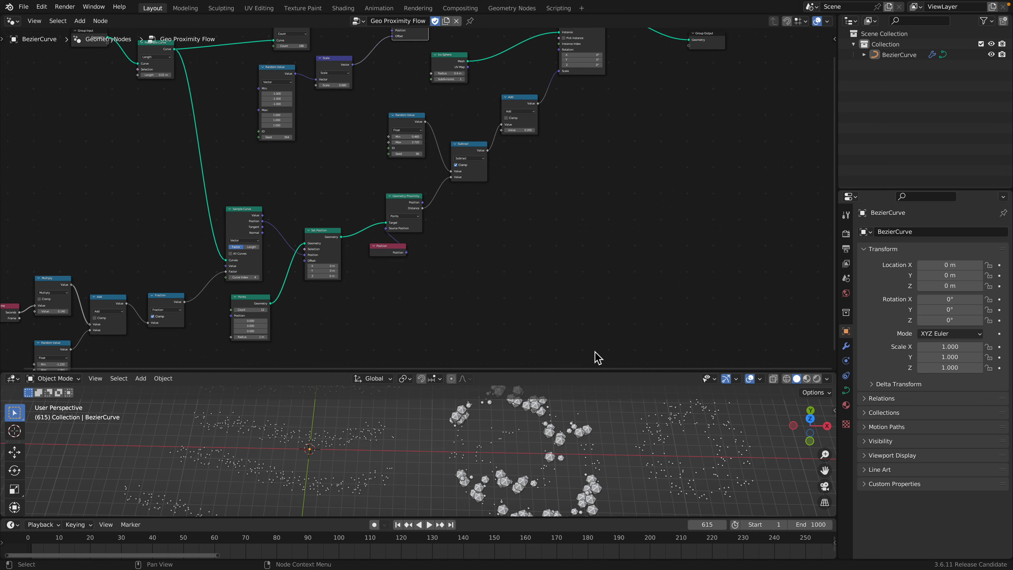
key(space)
drag(594, 372, 586, 275)
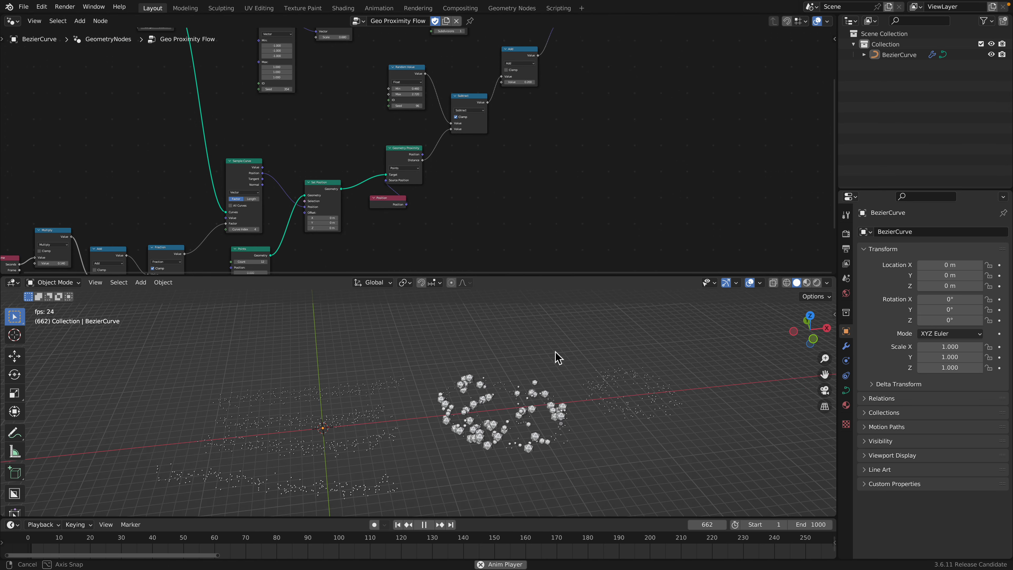
middle_drag(555, 355, 472, 372)
middle_drag(390, 394, 395, 399)
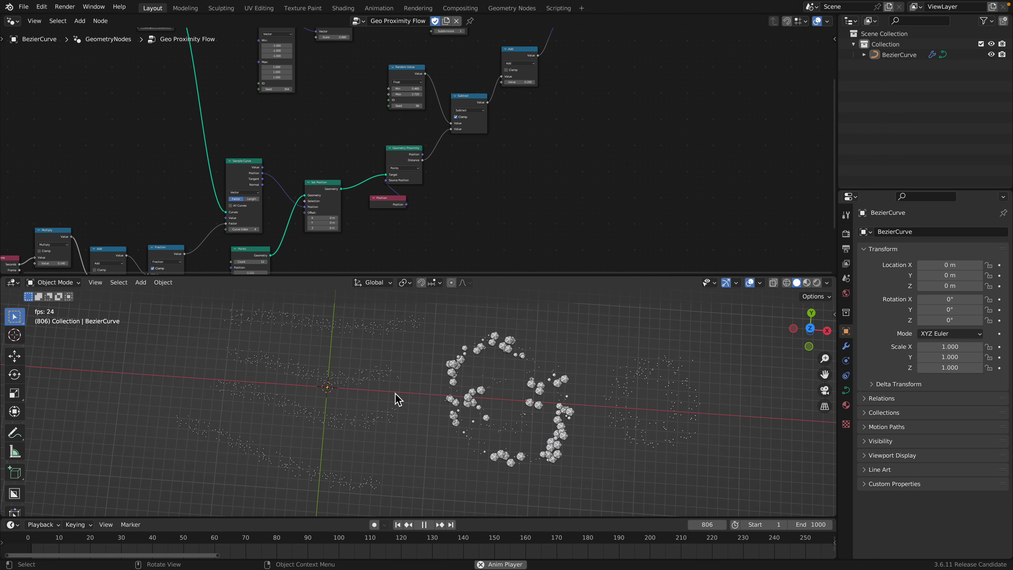
mouse_move(573, 386)
middle_down()
mouse_move(579, 376)
mouse_move(593, 382)
mouse_move(581, 374)
middle_up()
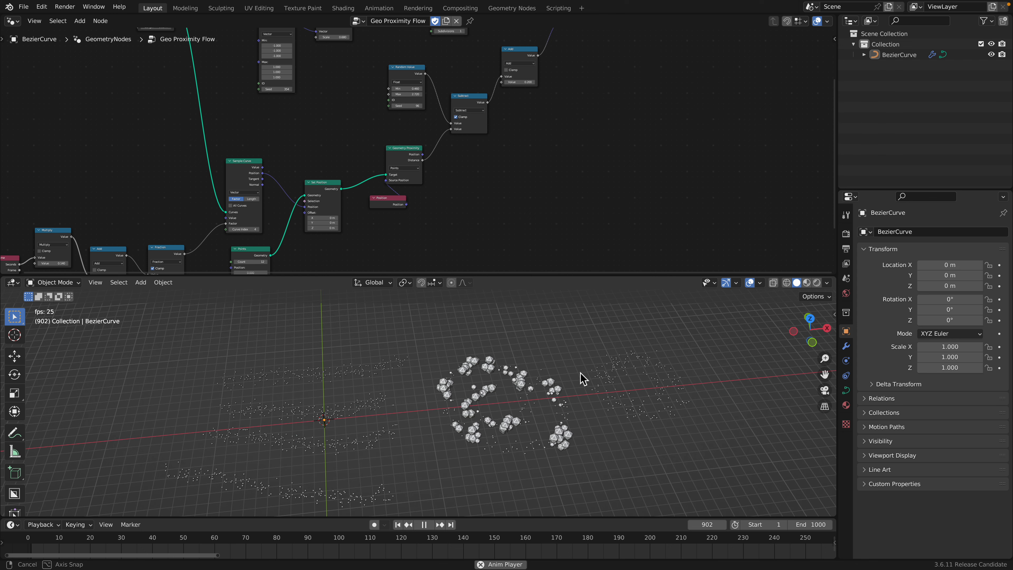
key(space)
mouse_move(747, 2)
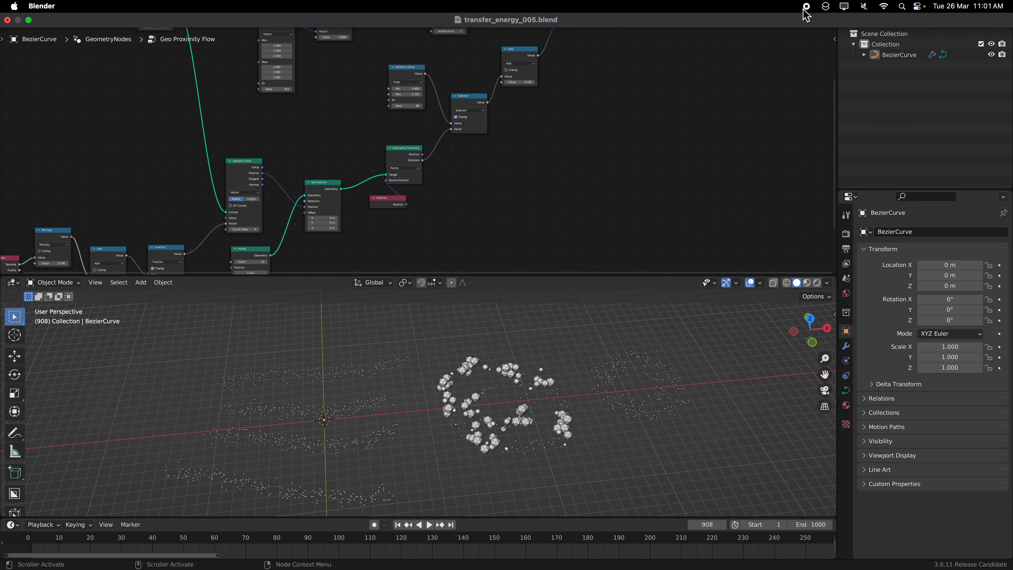